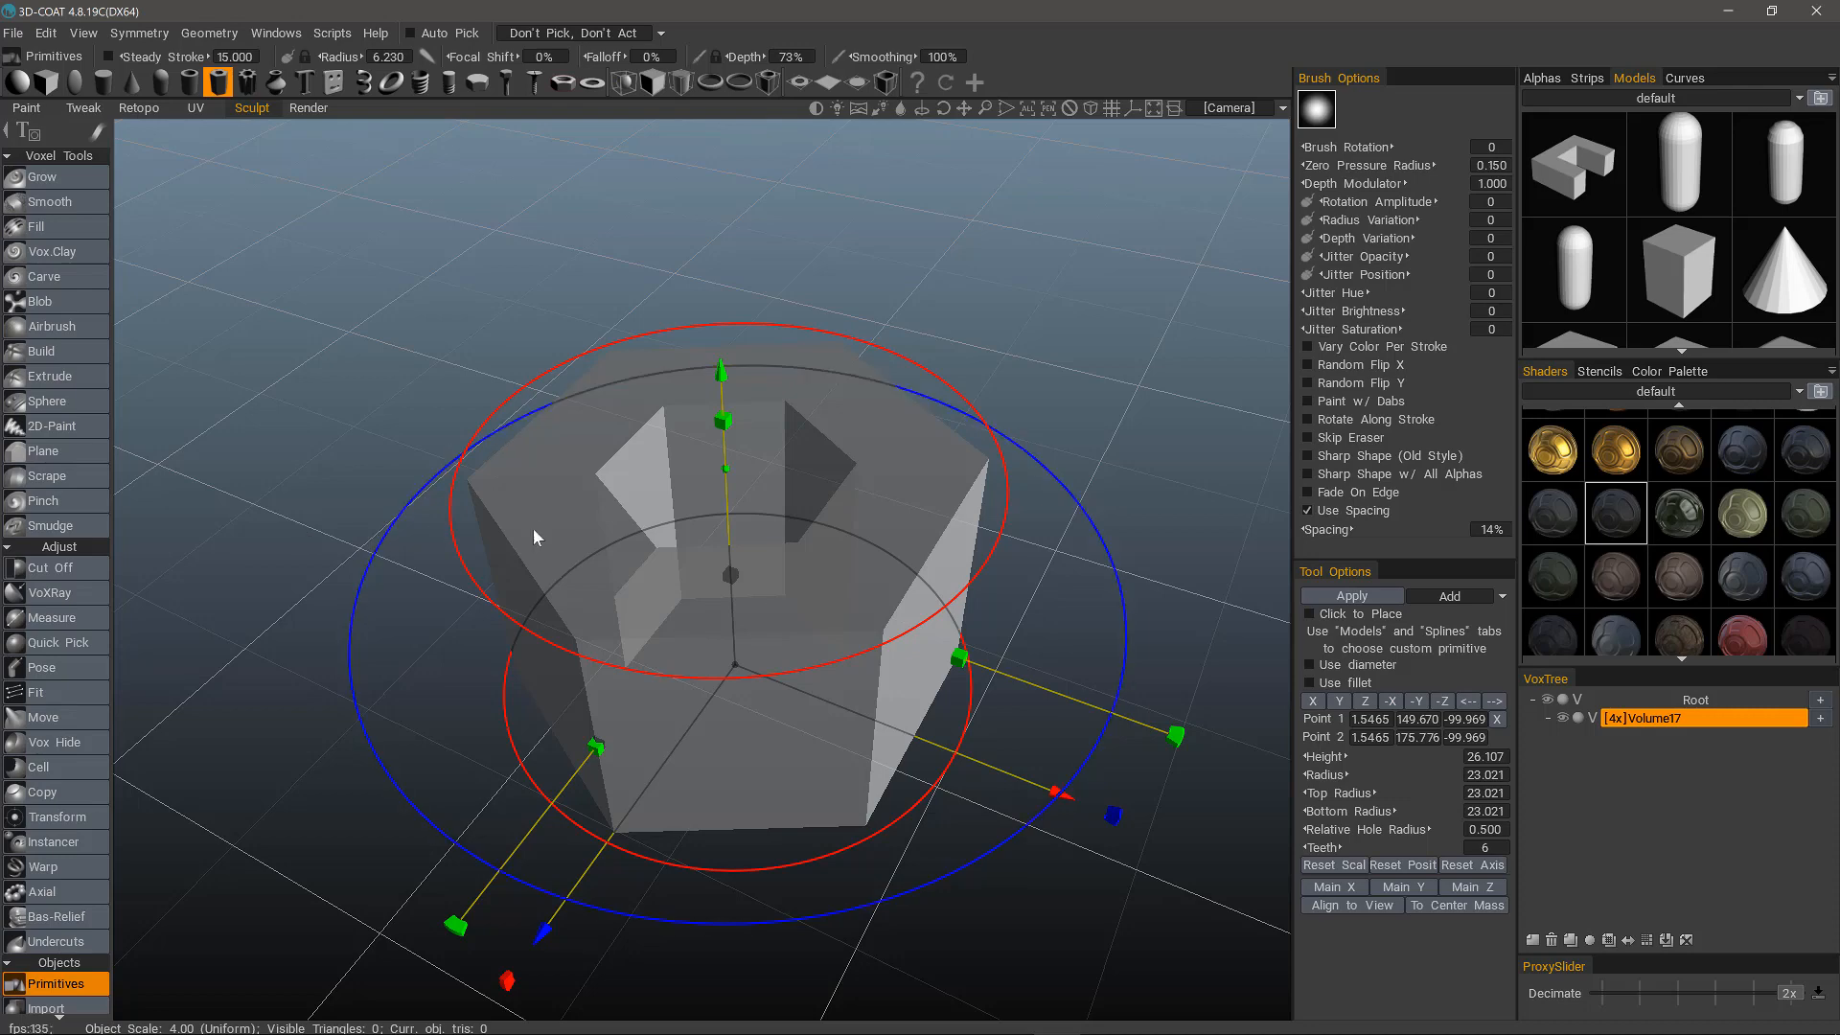
Apply the hollow hexagonal tube primitive to the volume and exit the primitive placement.
alt+drag(514, 571, 503, 539)
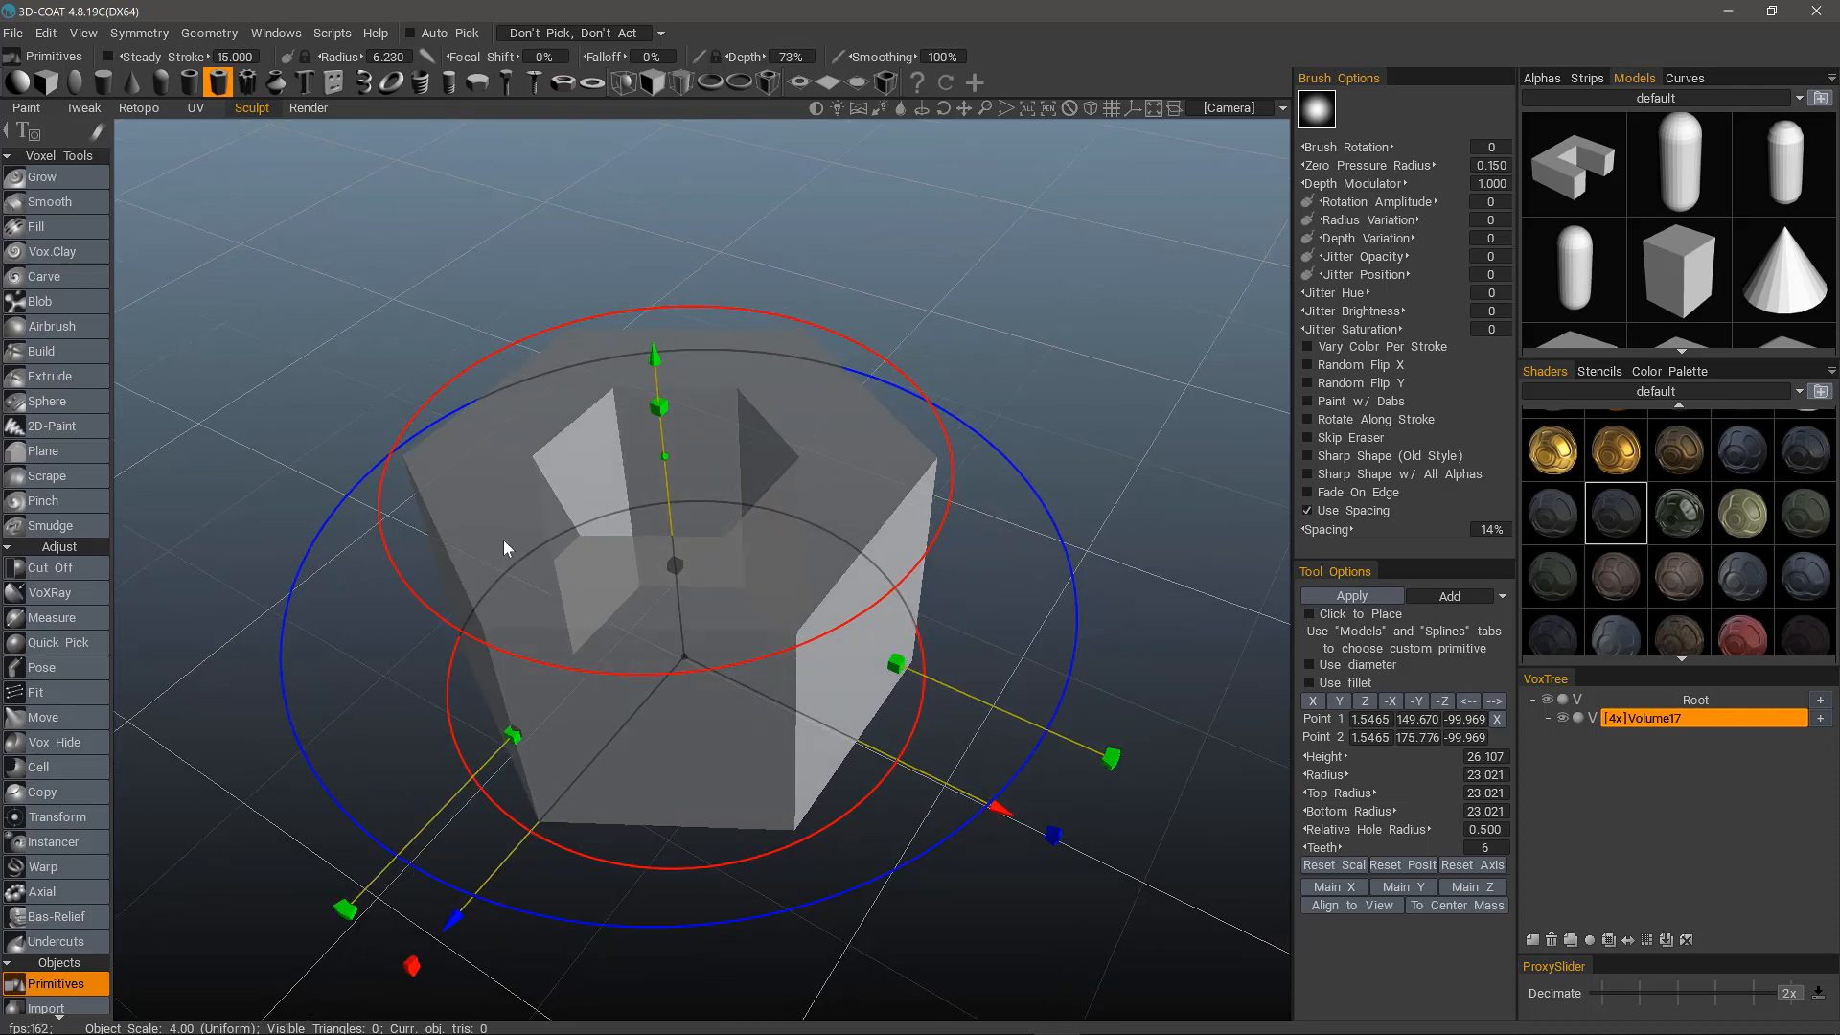
click(1355, 595)
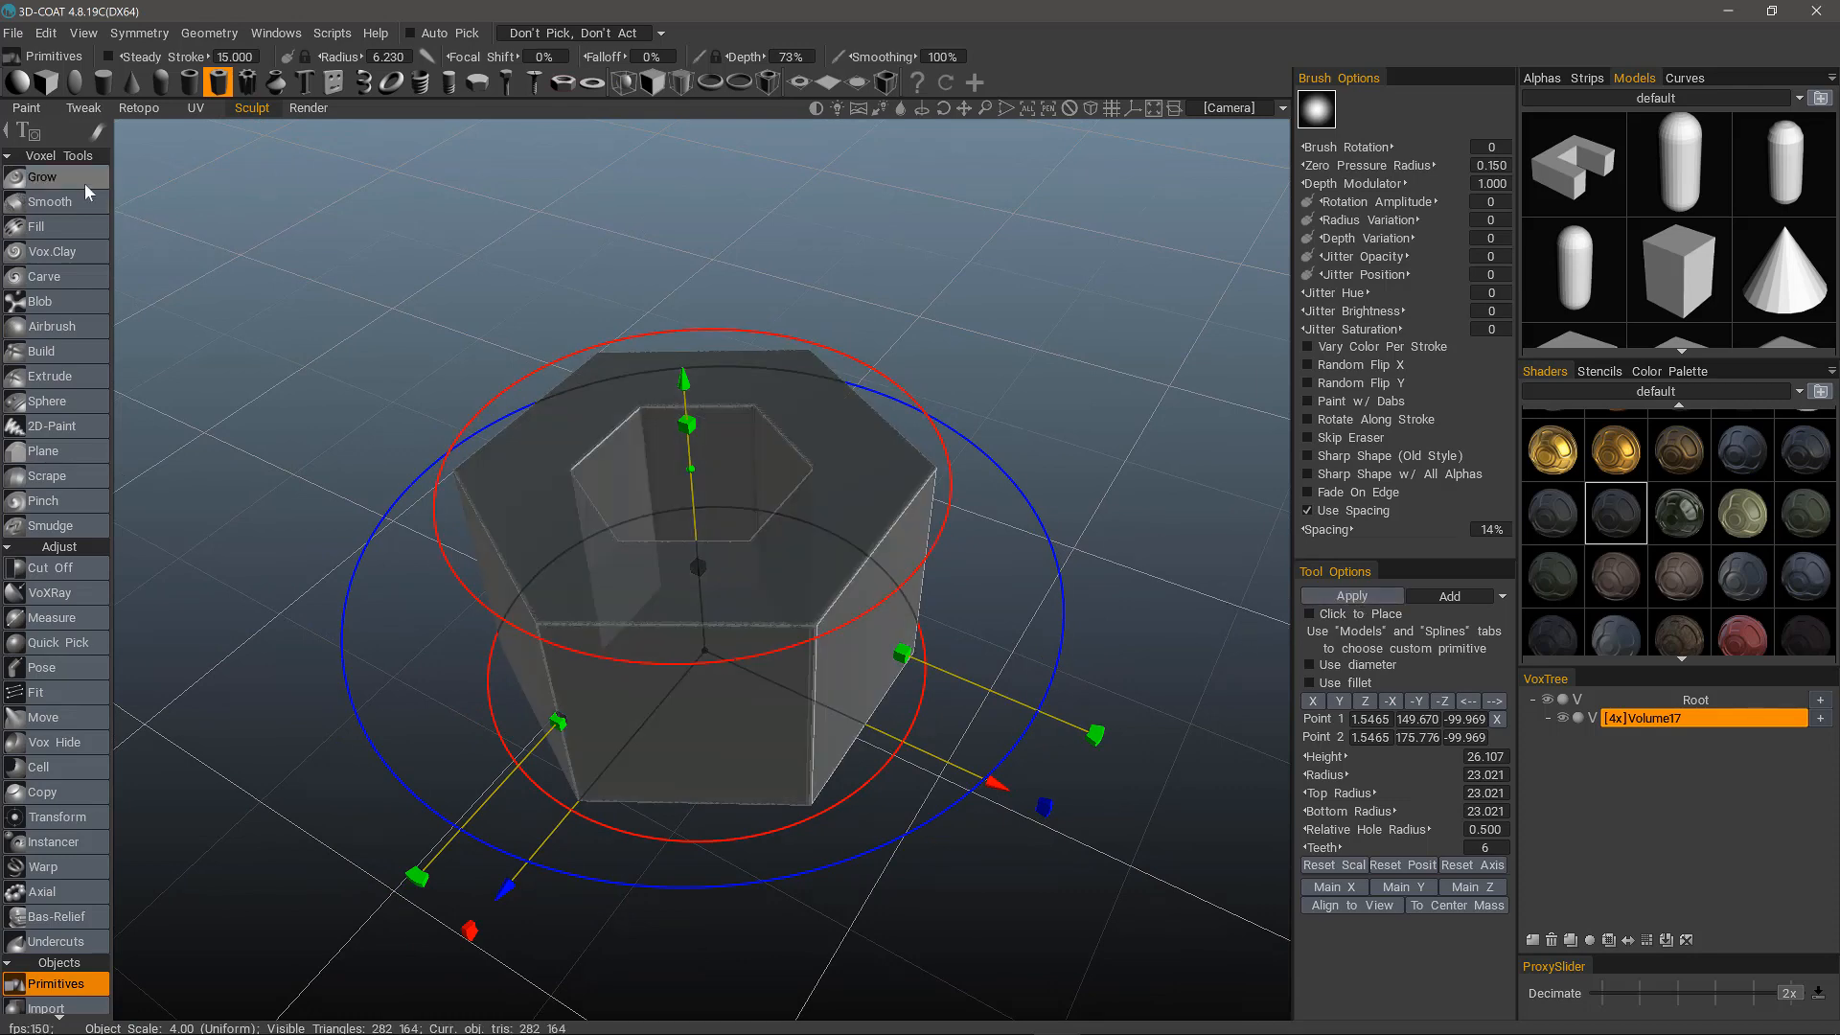
key(Escape)
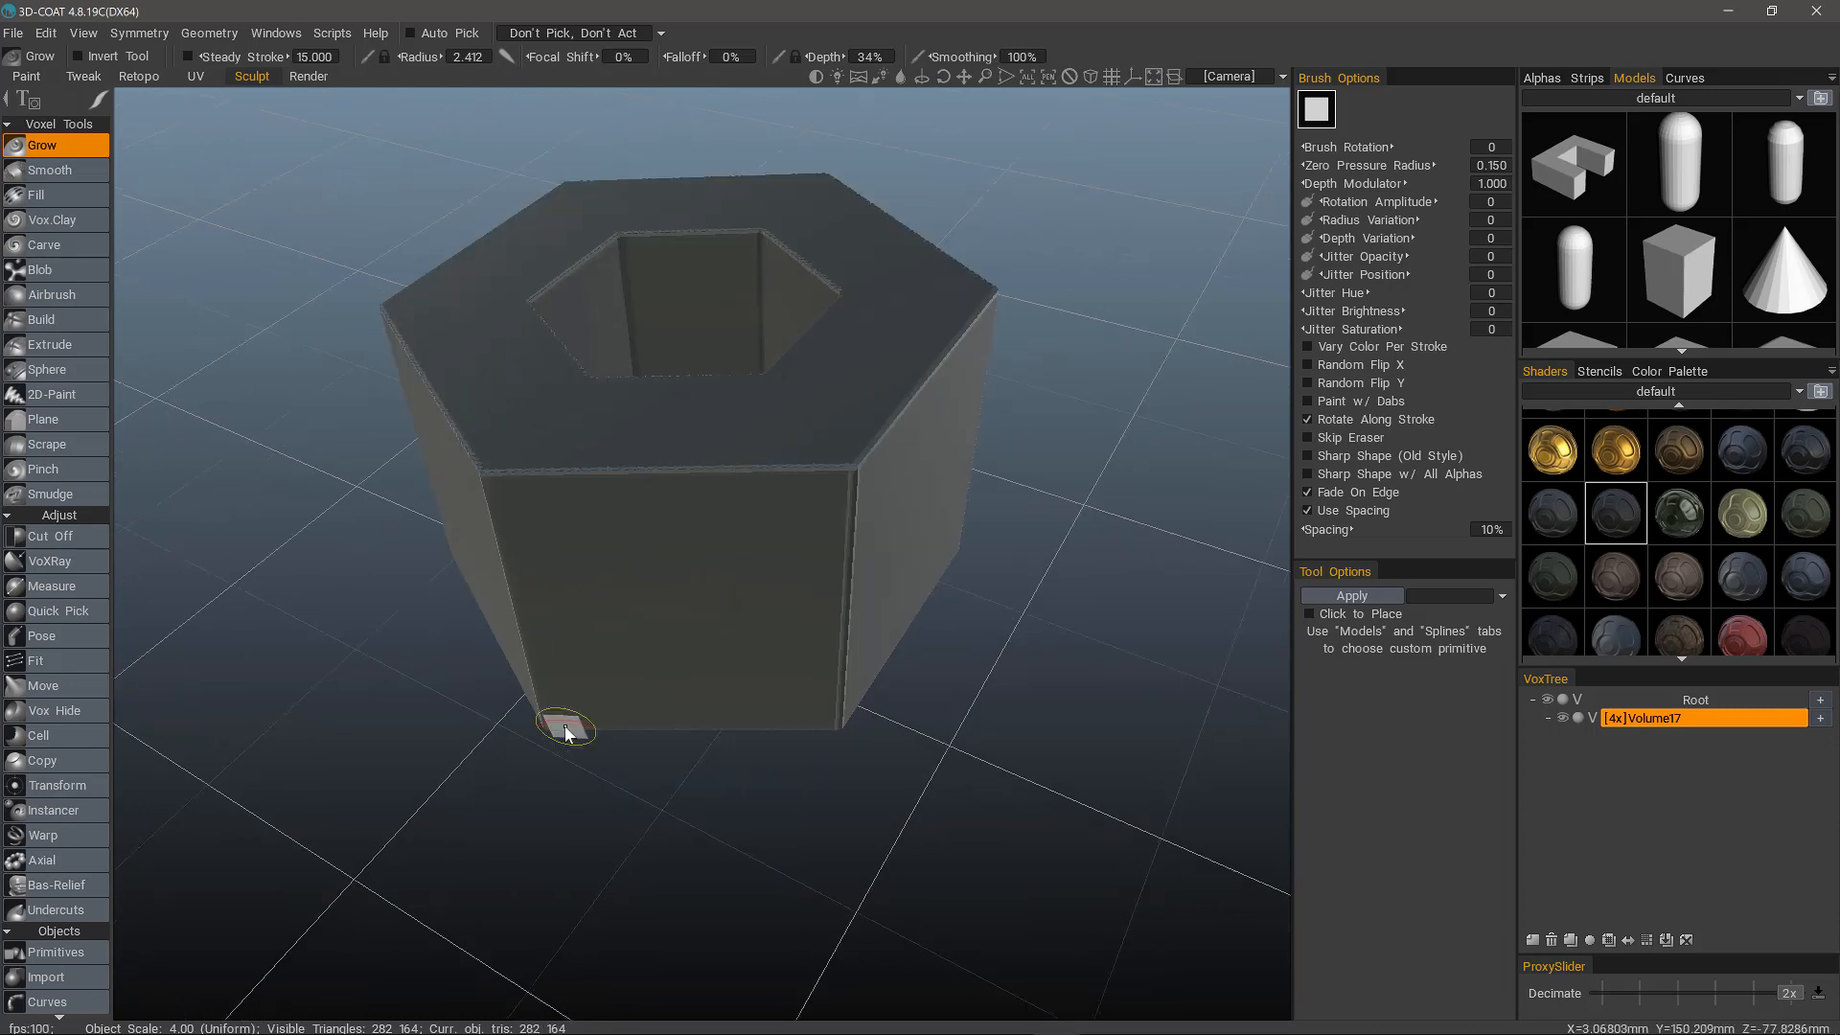
Smooth the whole hexagonal voxel model three times to soften its edges.
scroll(554, 731, up, 5)
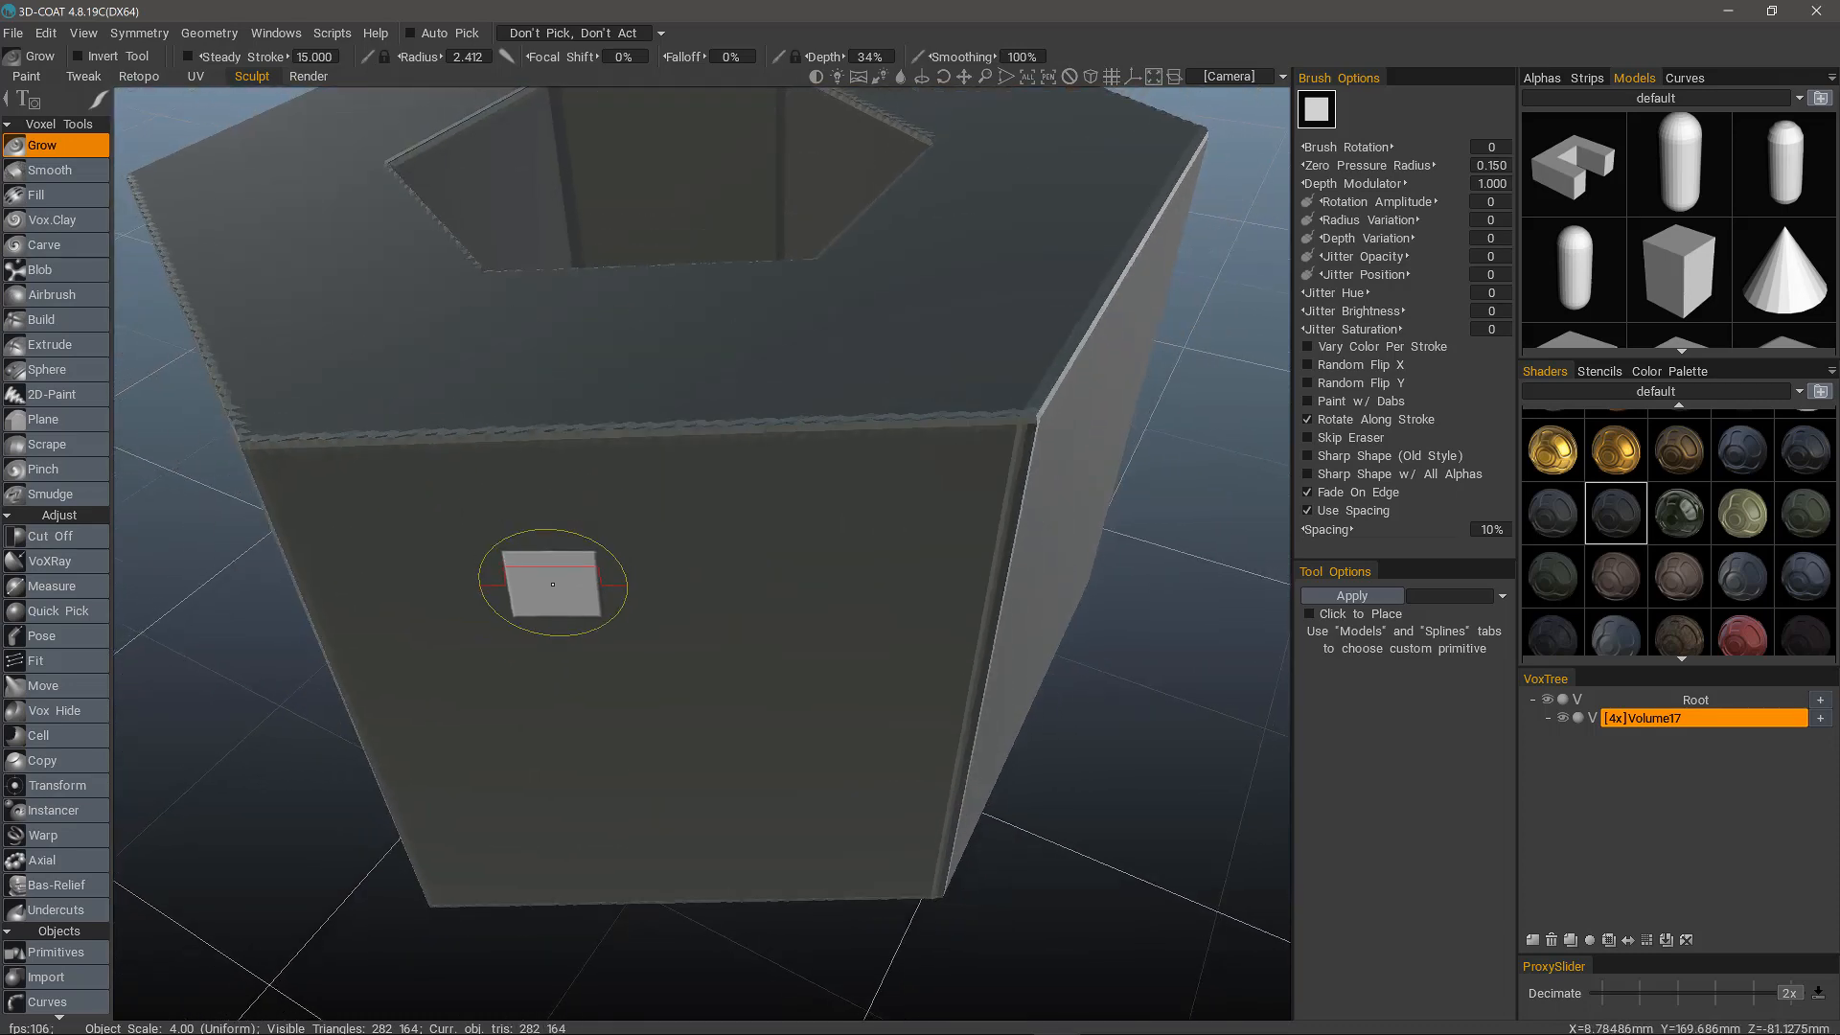
scroll(553, 585, down, 2)
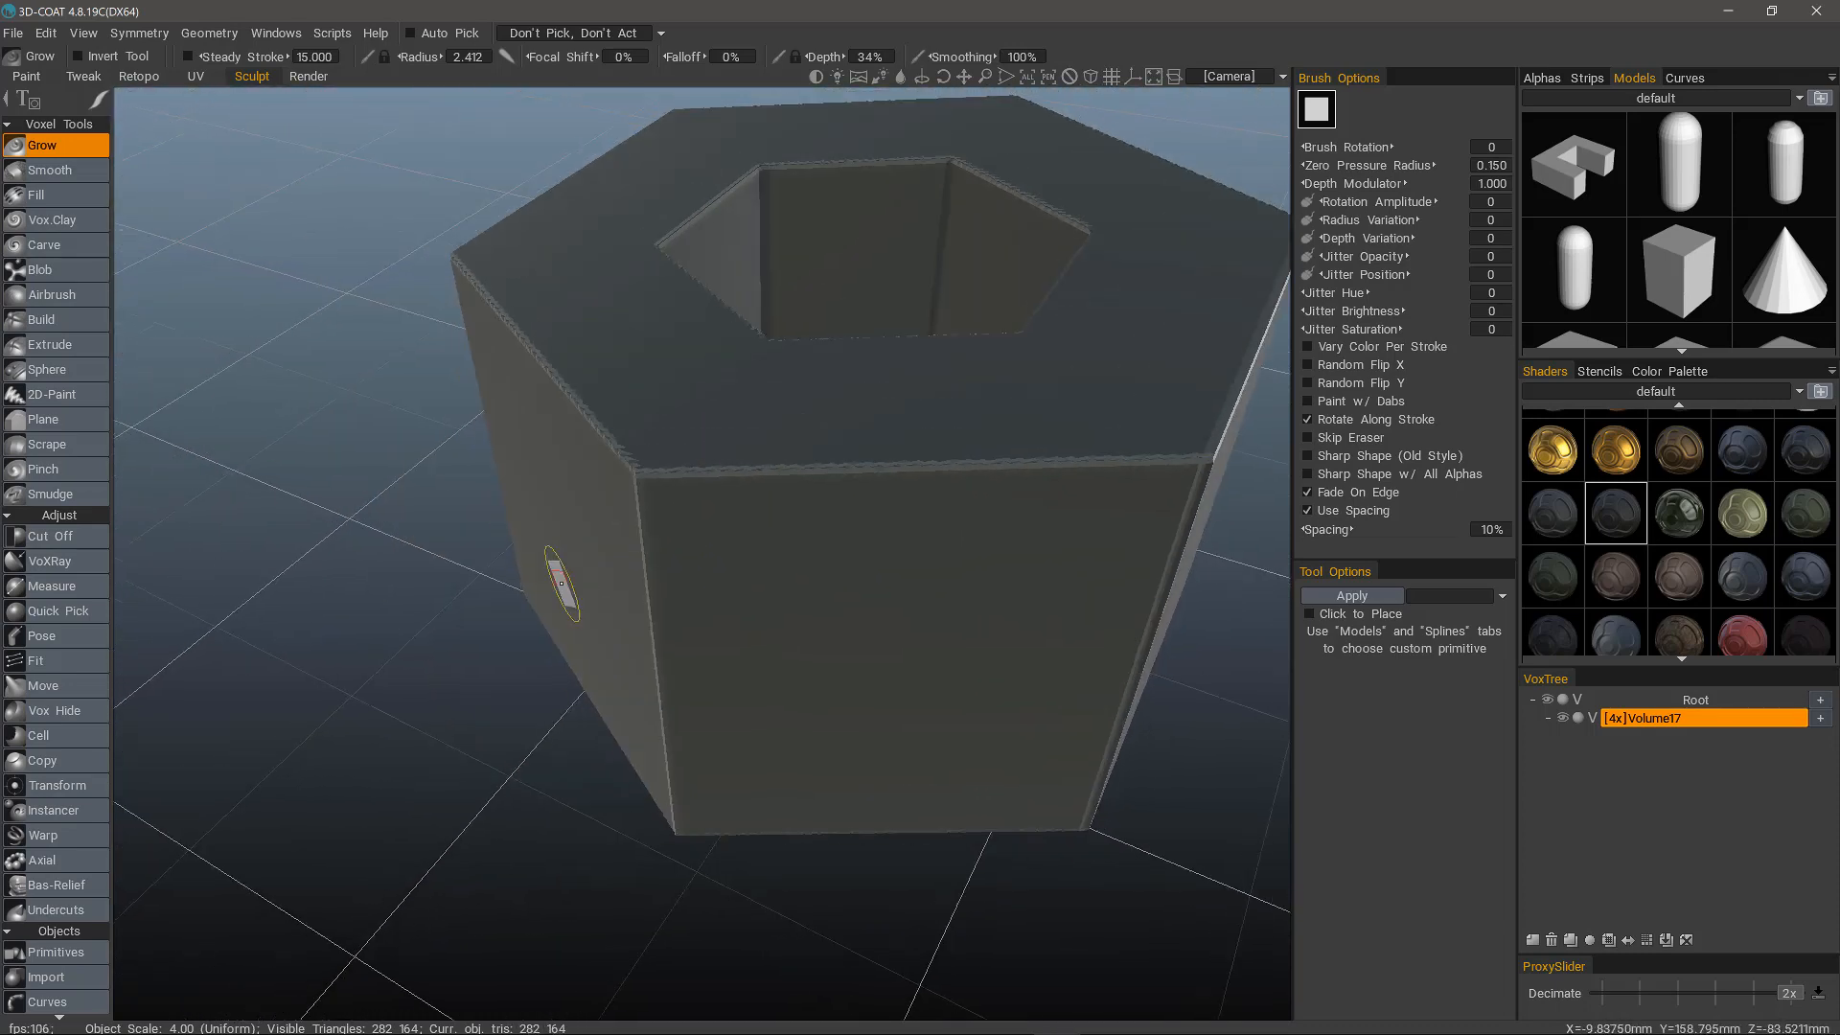
scroll(60, 860, down, 10)
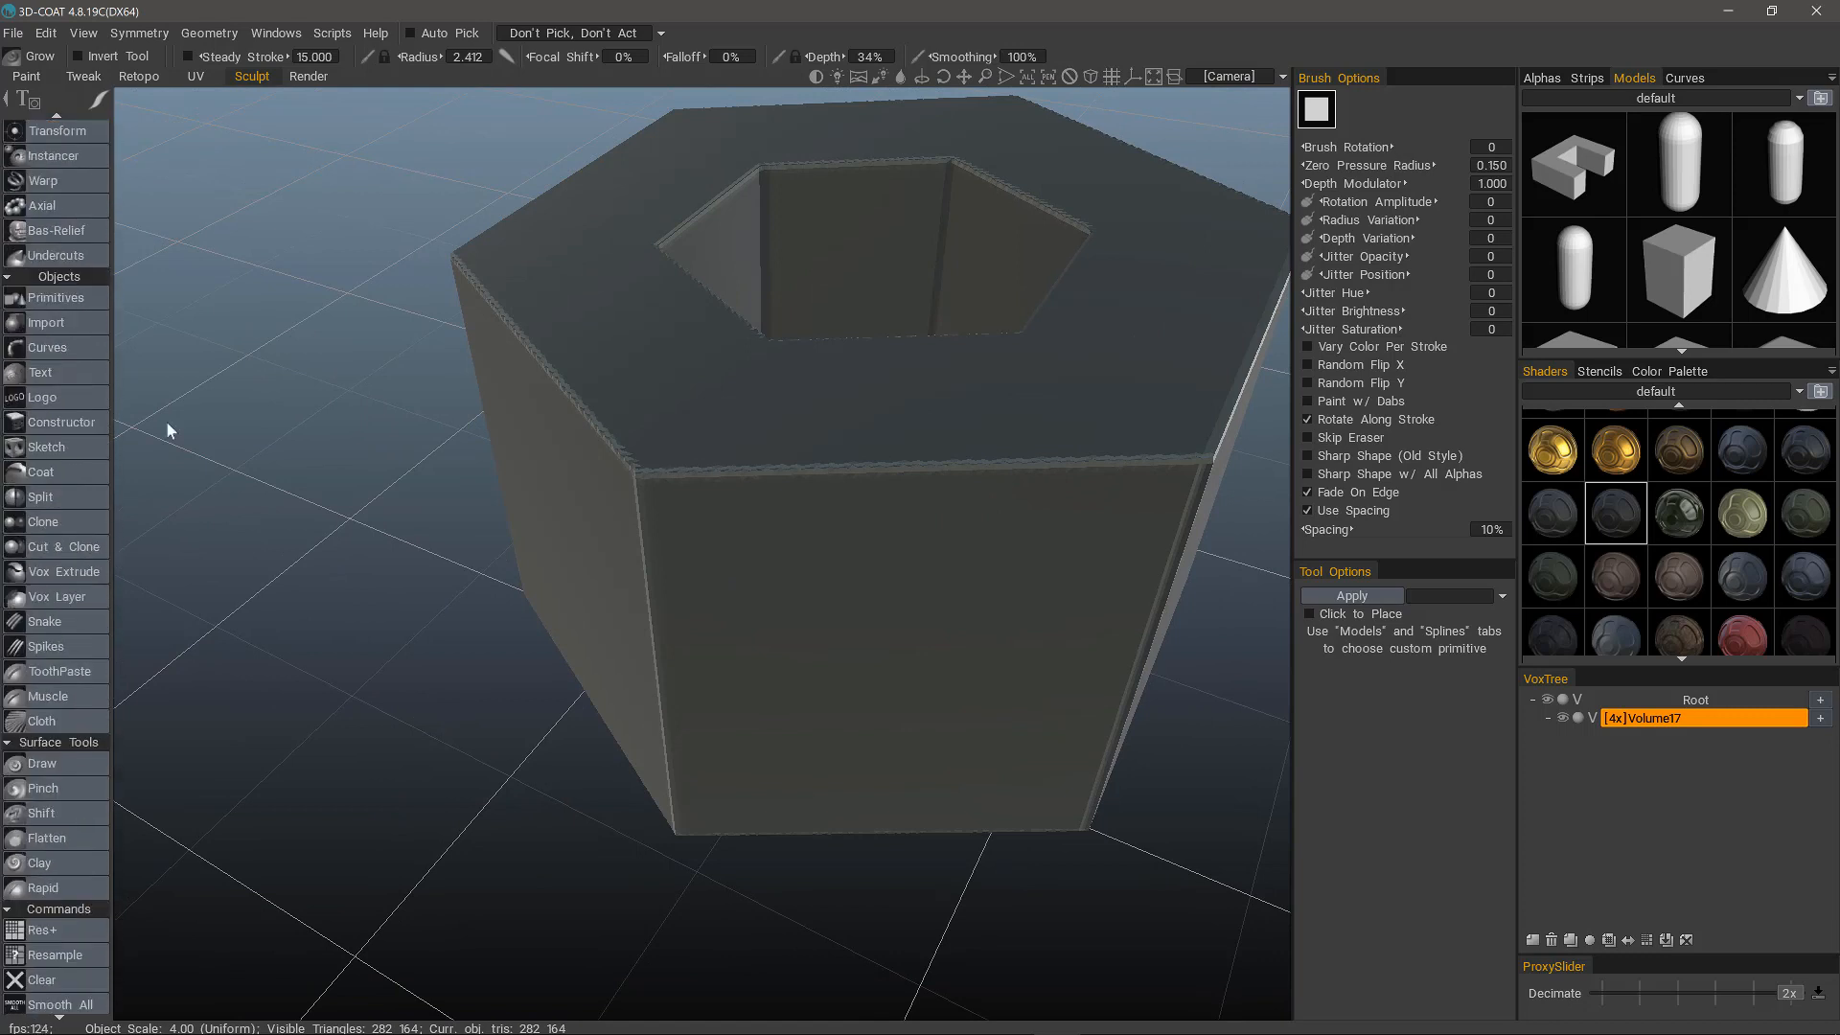
click(63, 996)
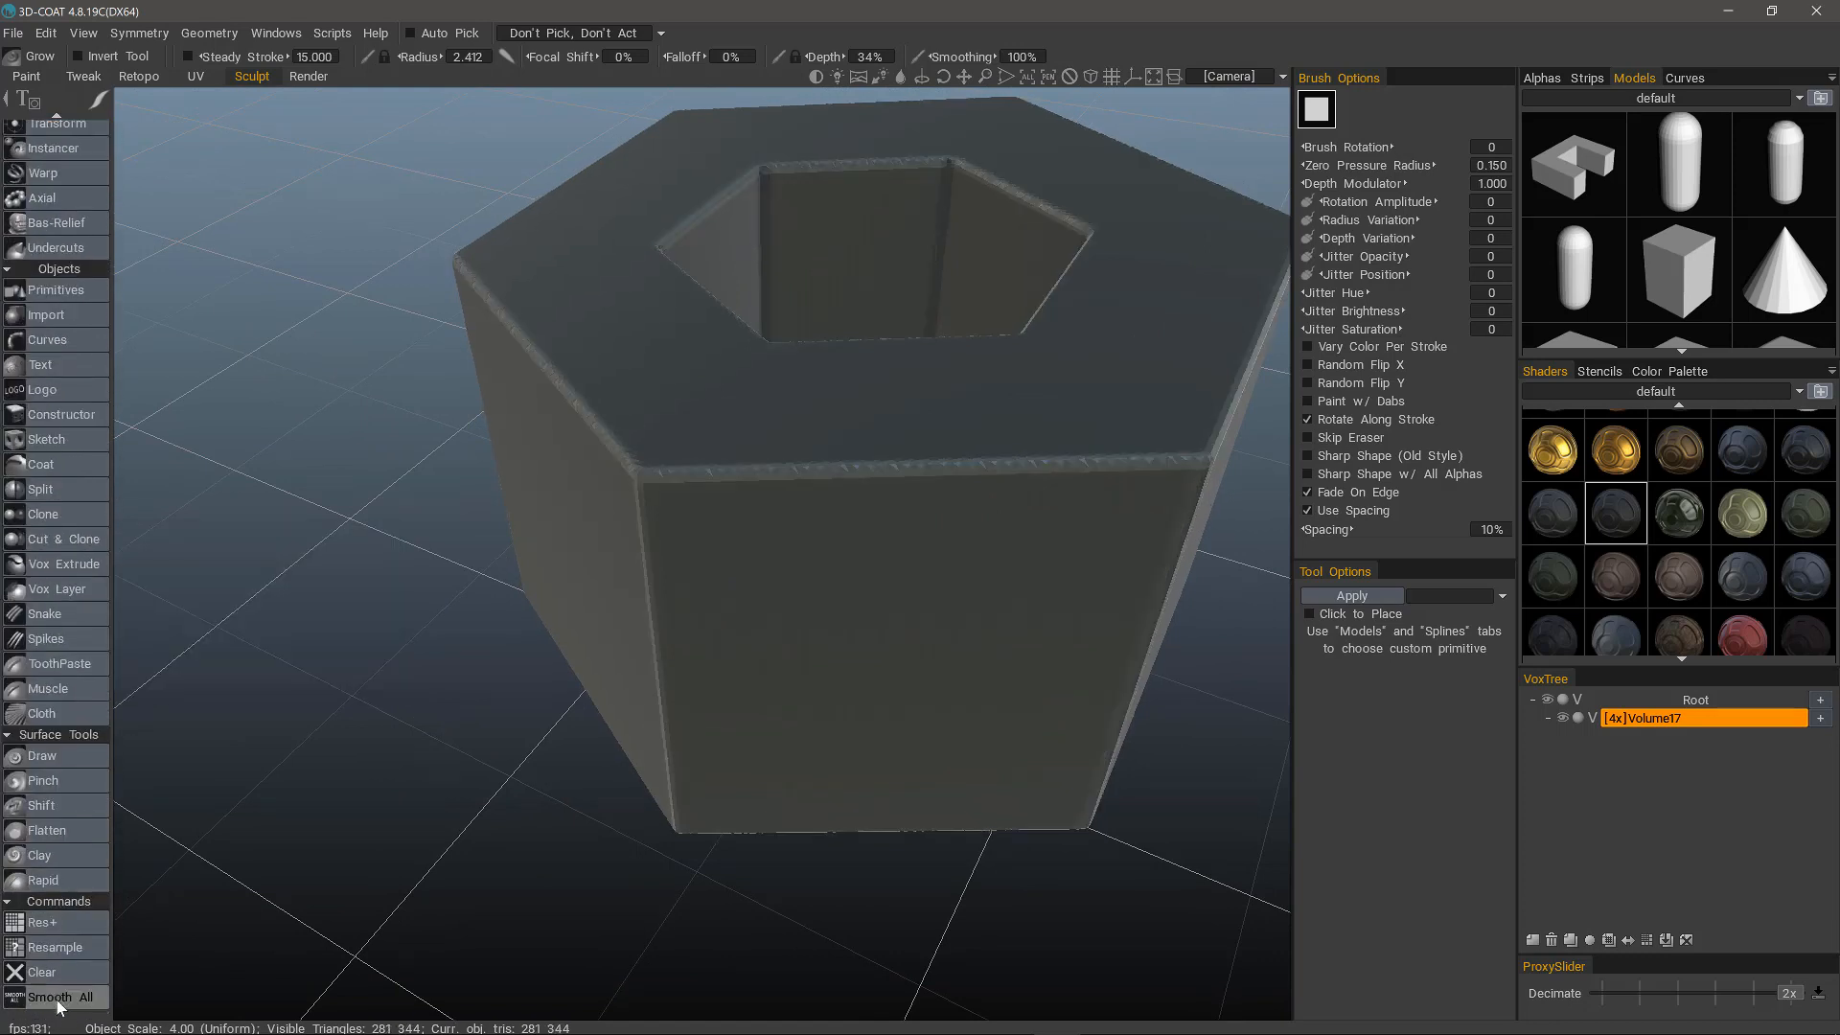
click(60, 1004)
click(59, 1002)
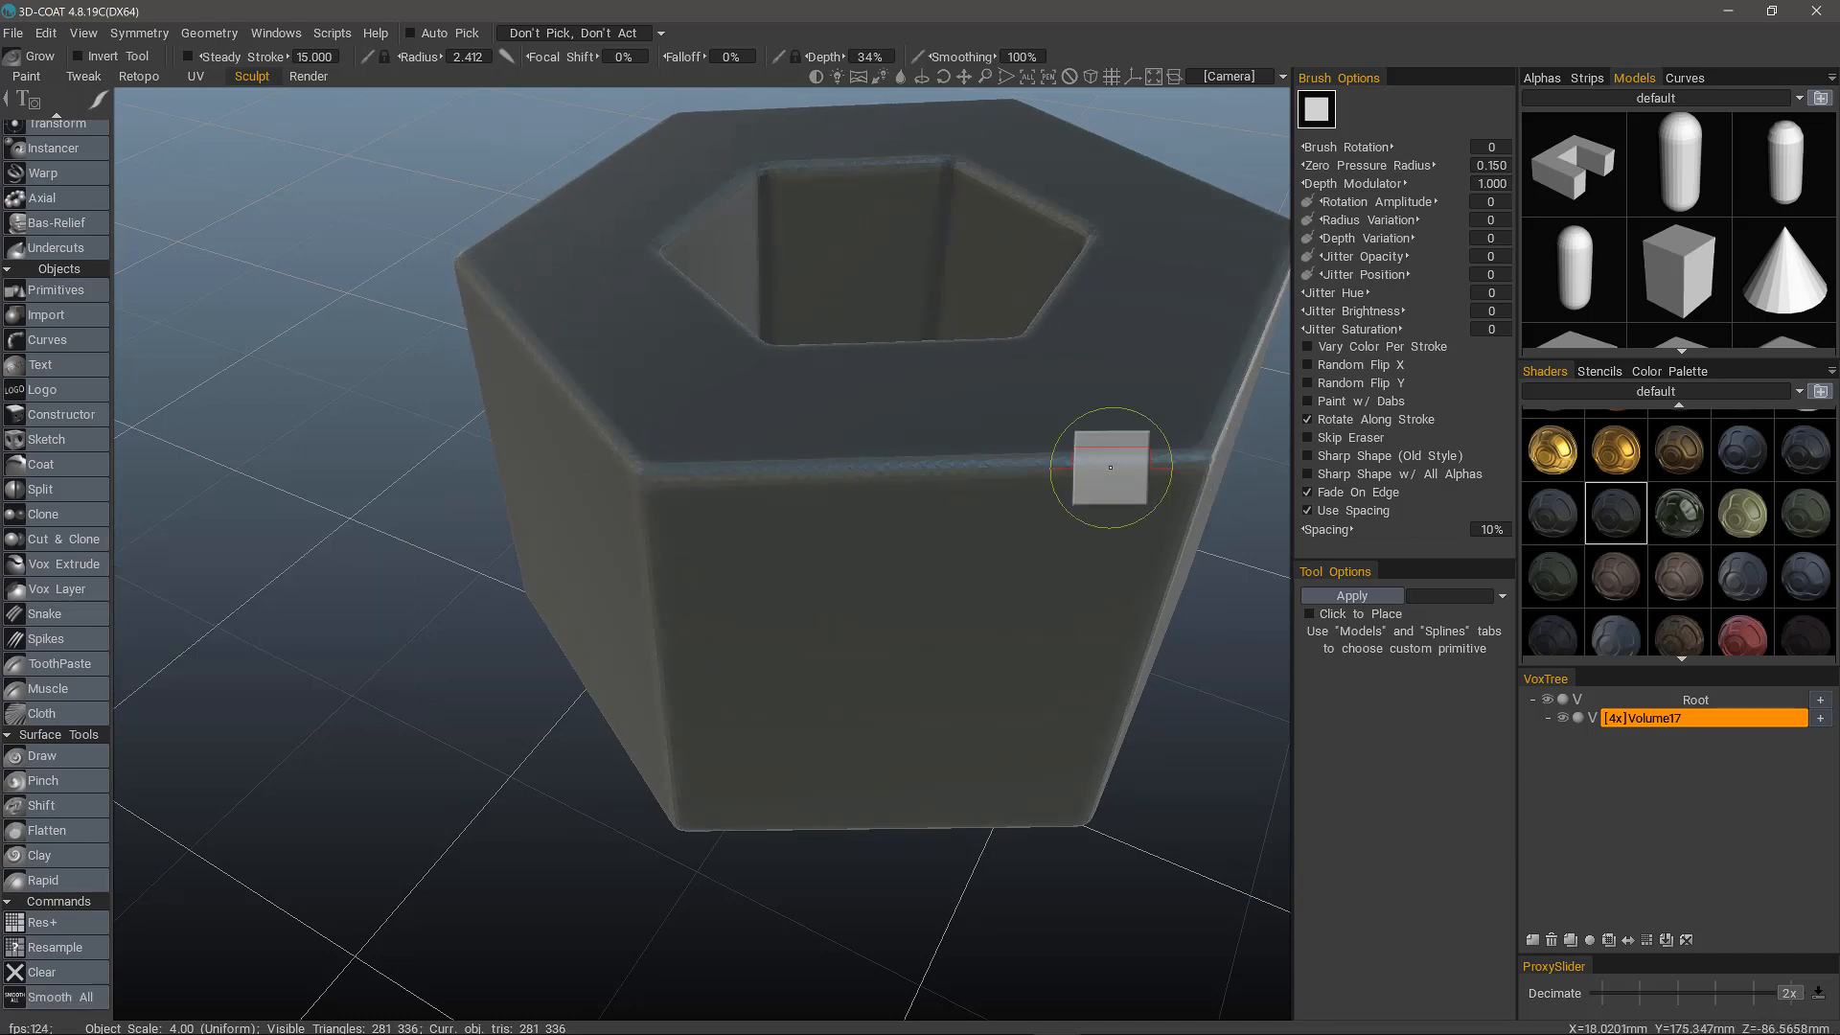
Switch the hexagonal model's volume from voxel mode to surface mode.
key(f)
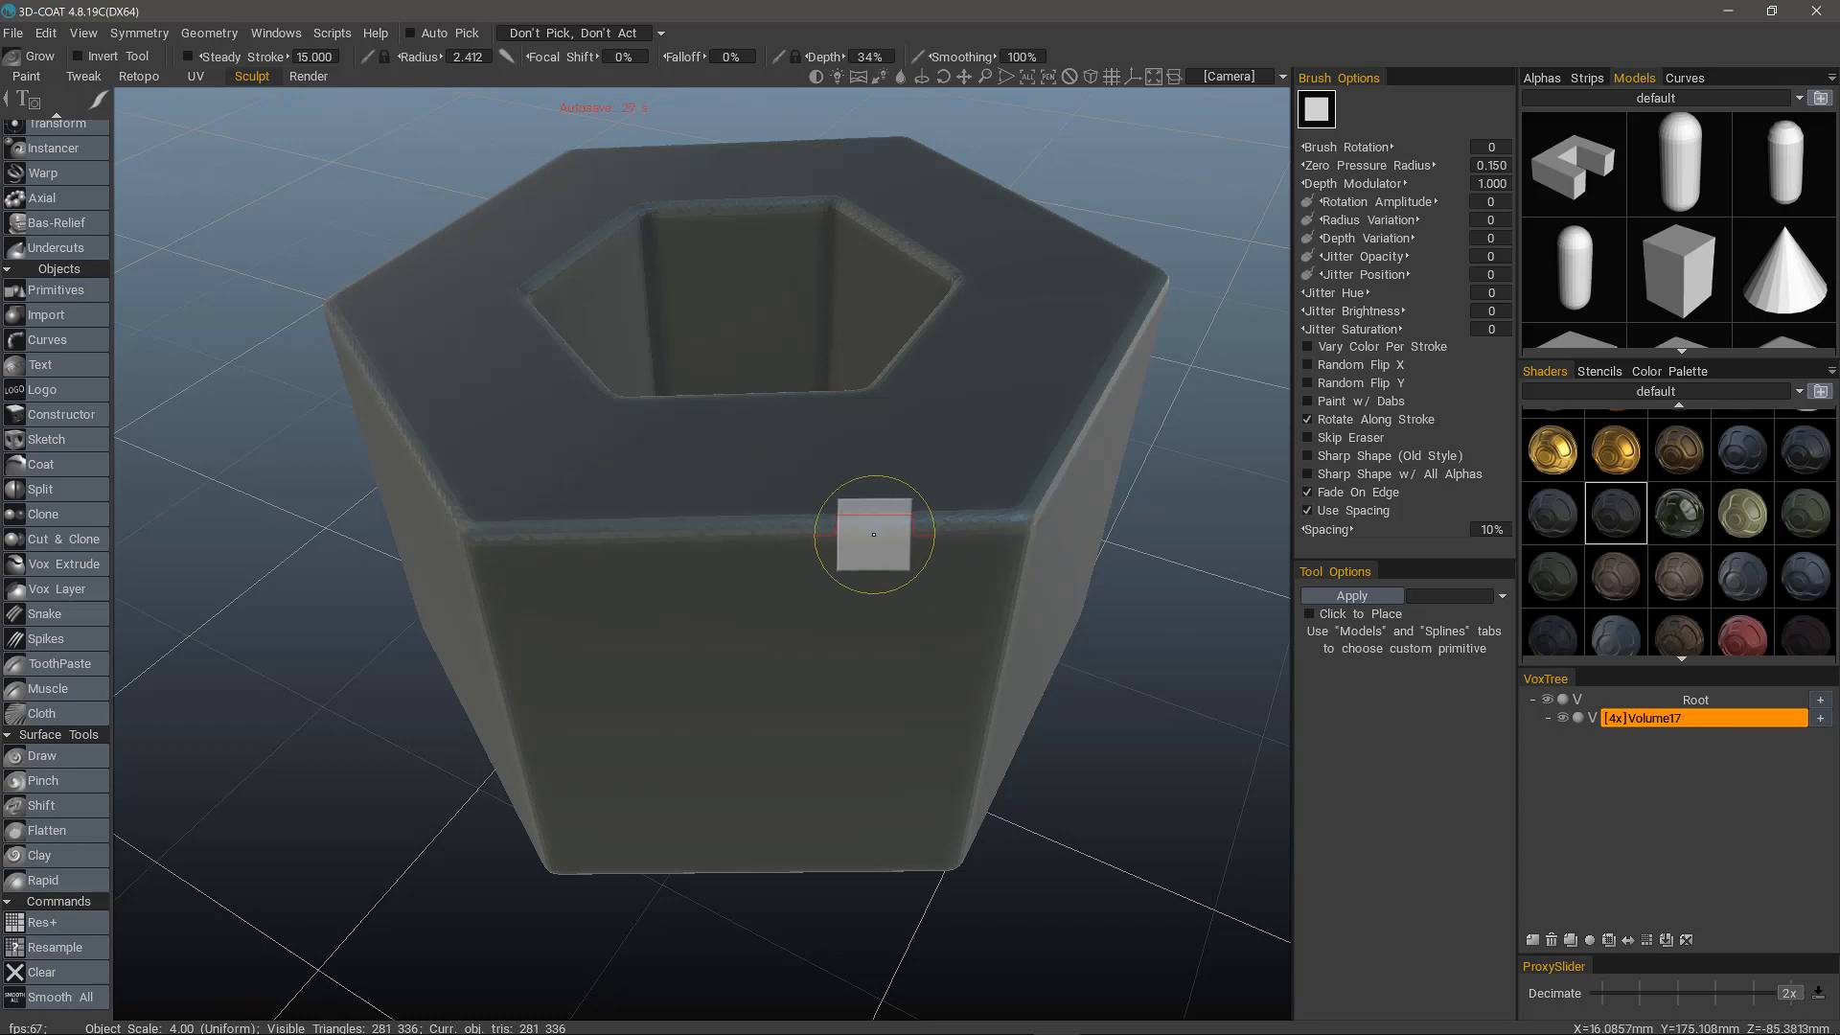
middle_drag(873, 533, 744, 510)
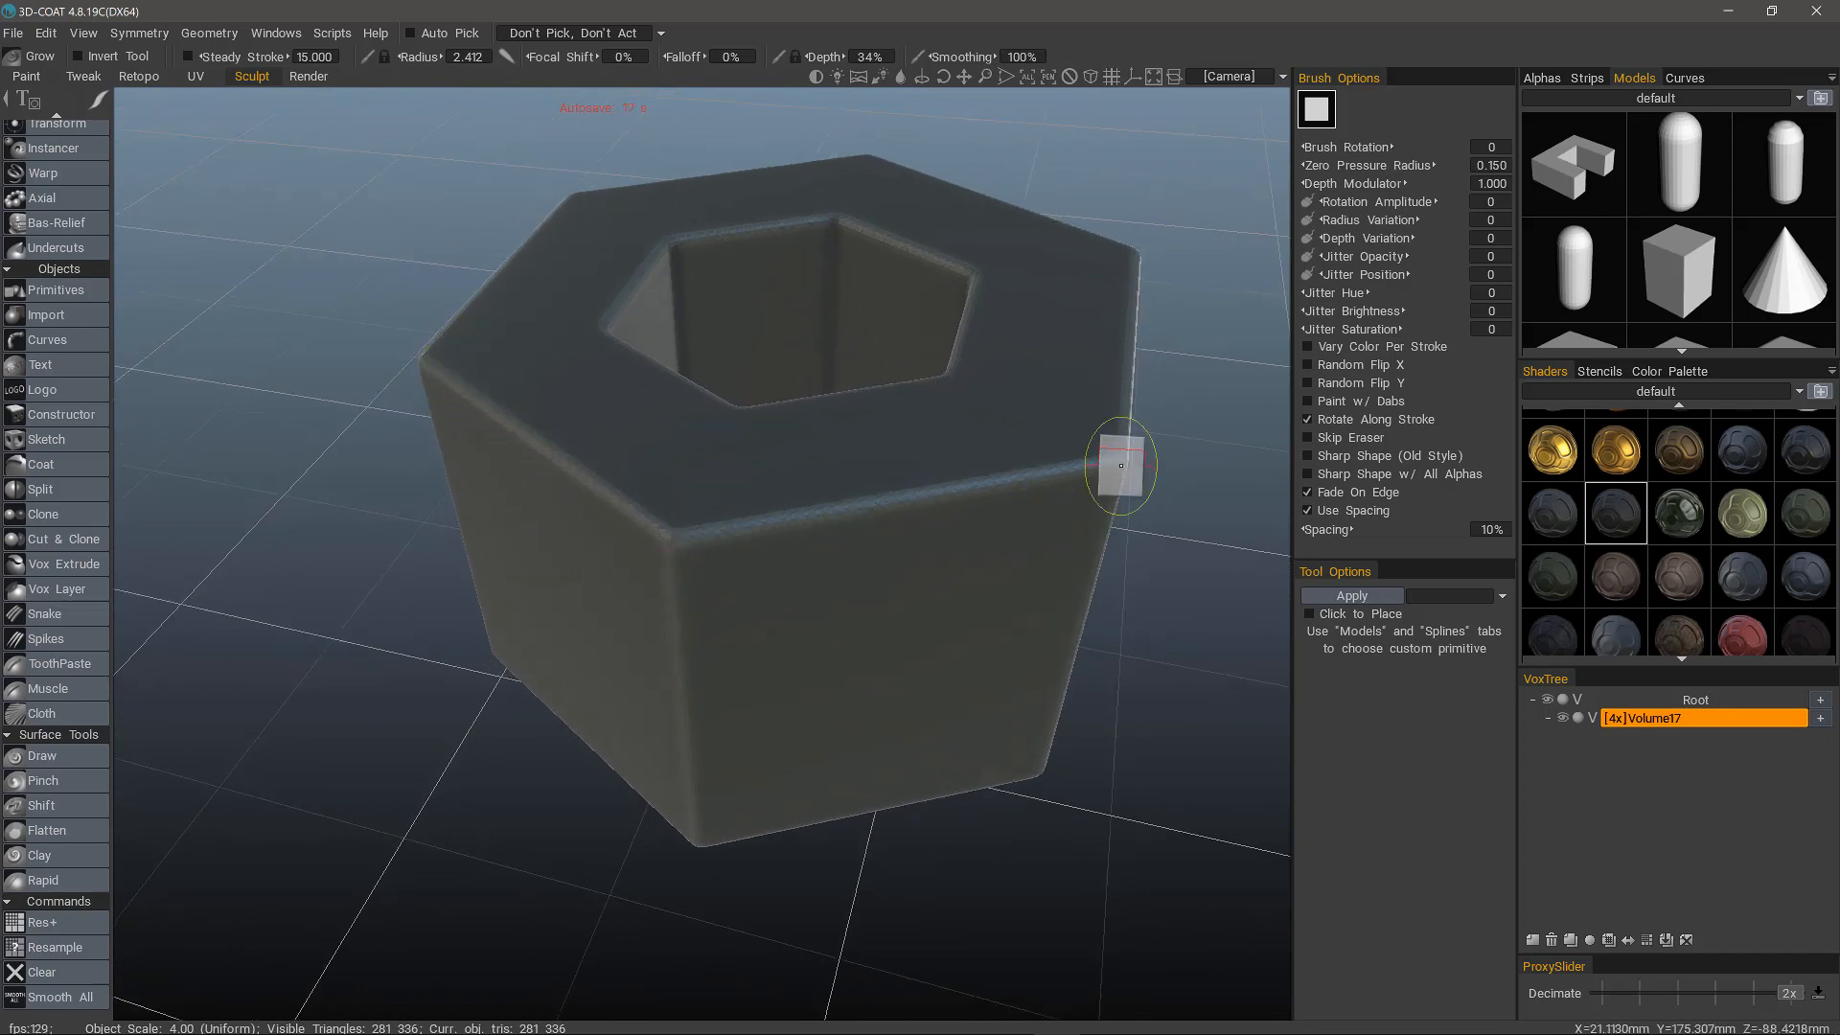
middle_drag(920, 537, 934, 595)
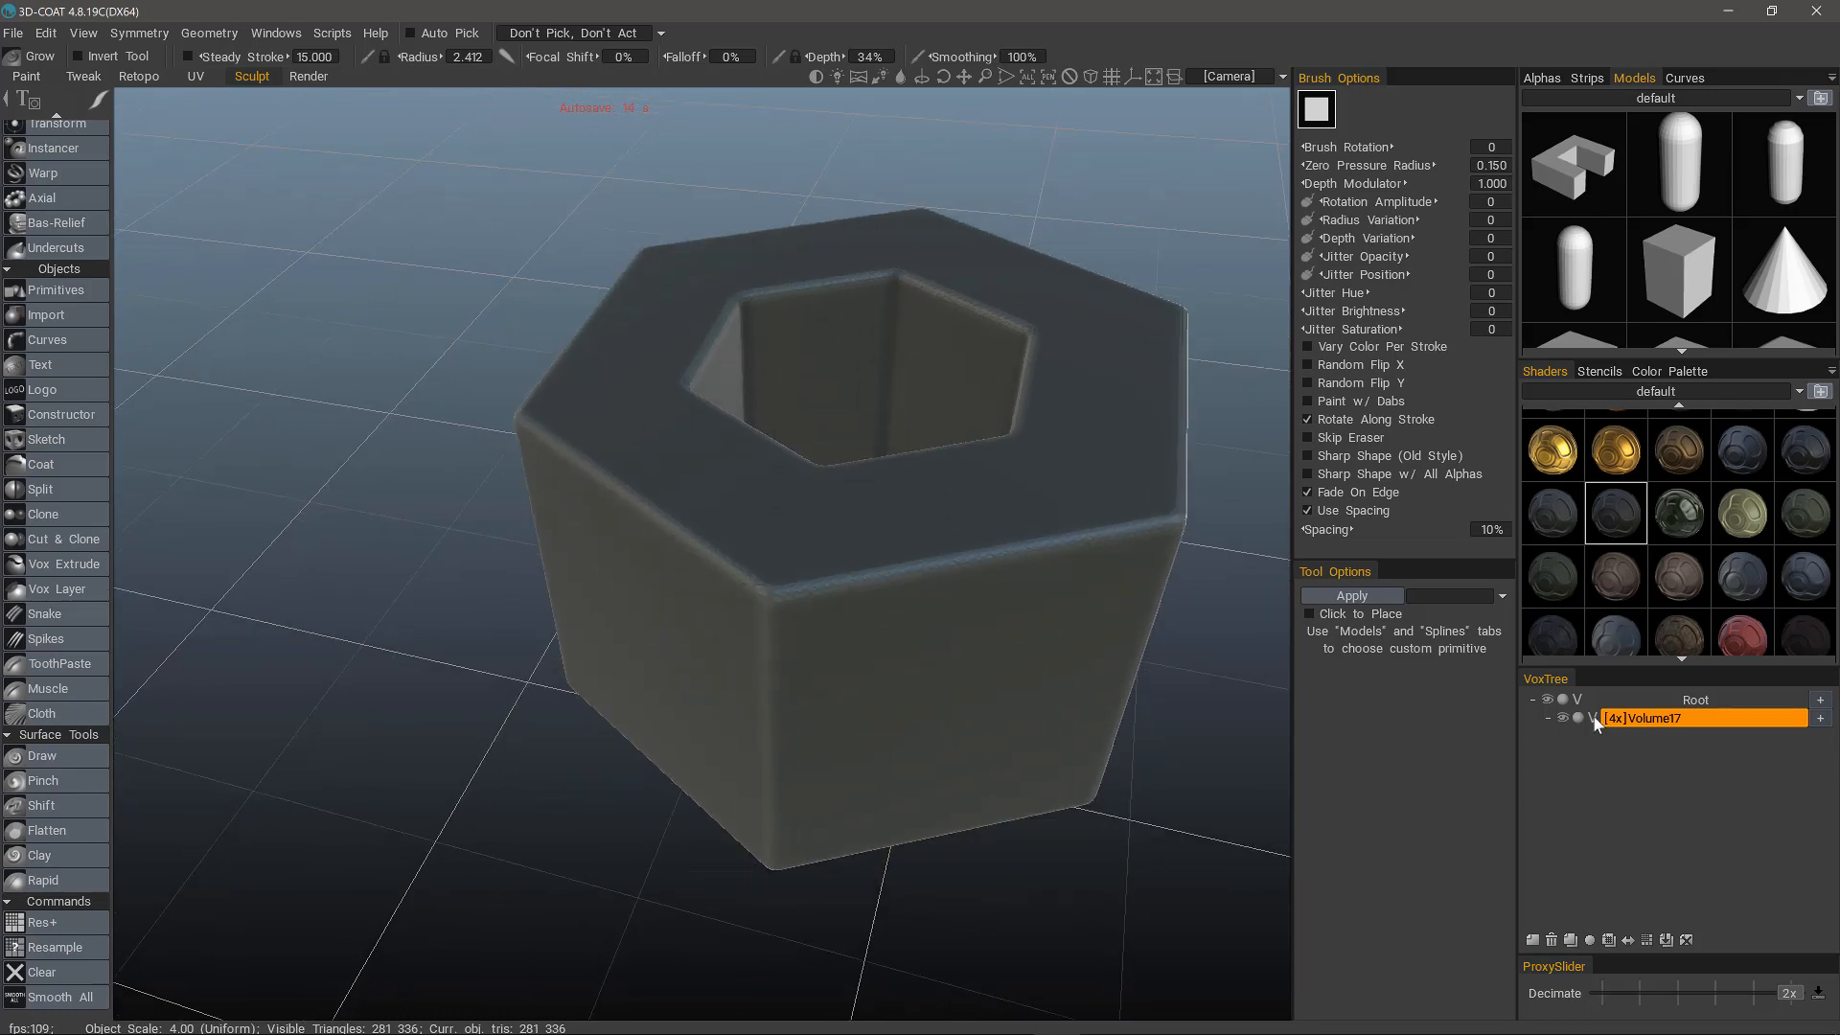
click(1595, 719)
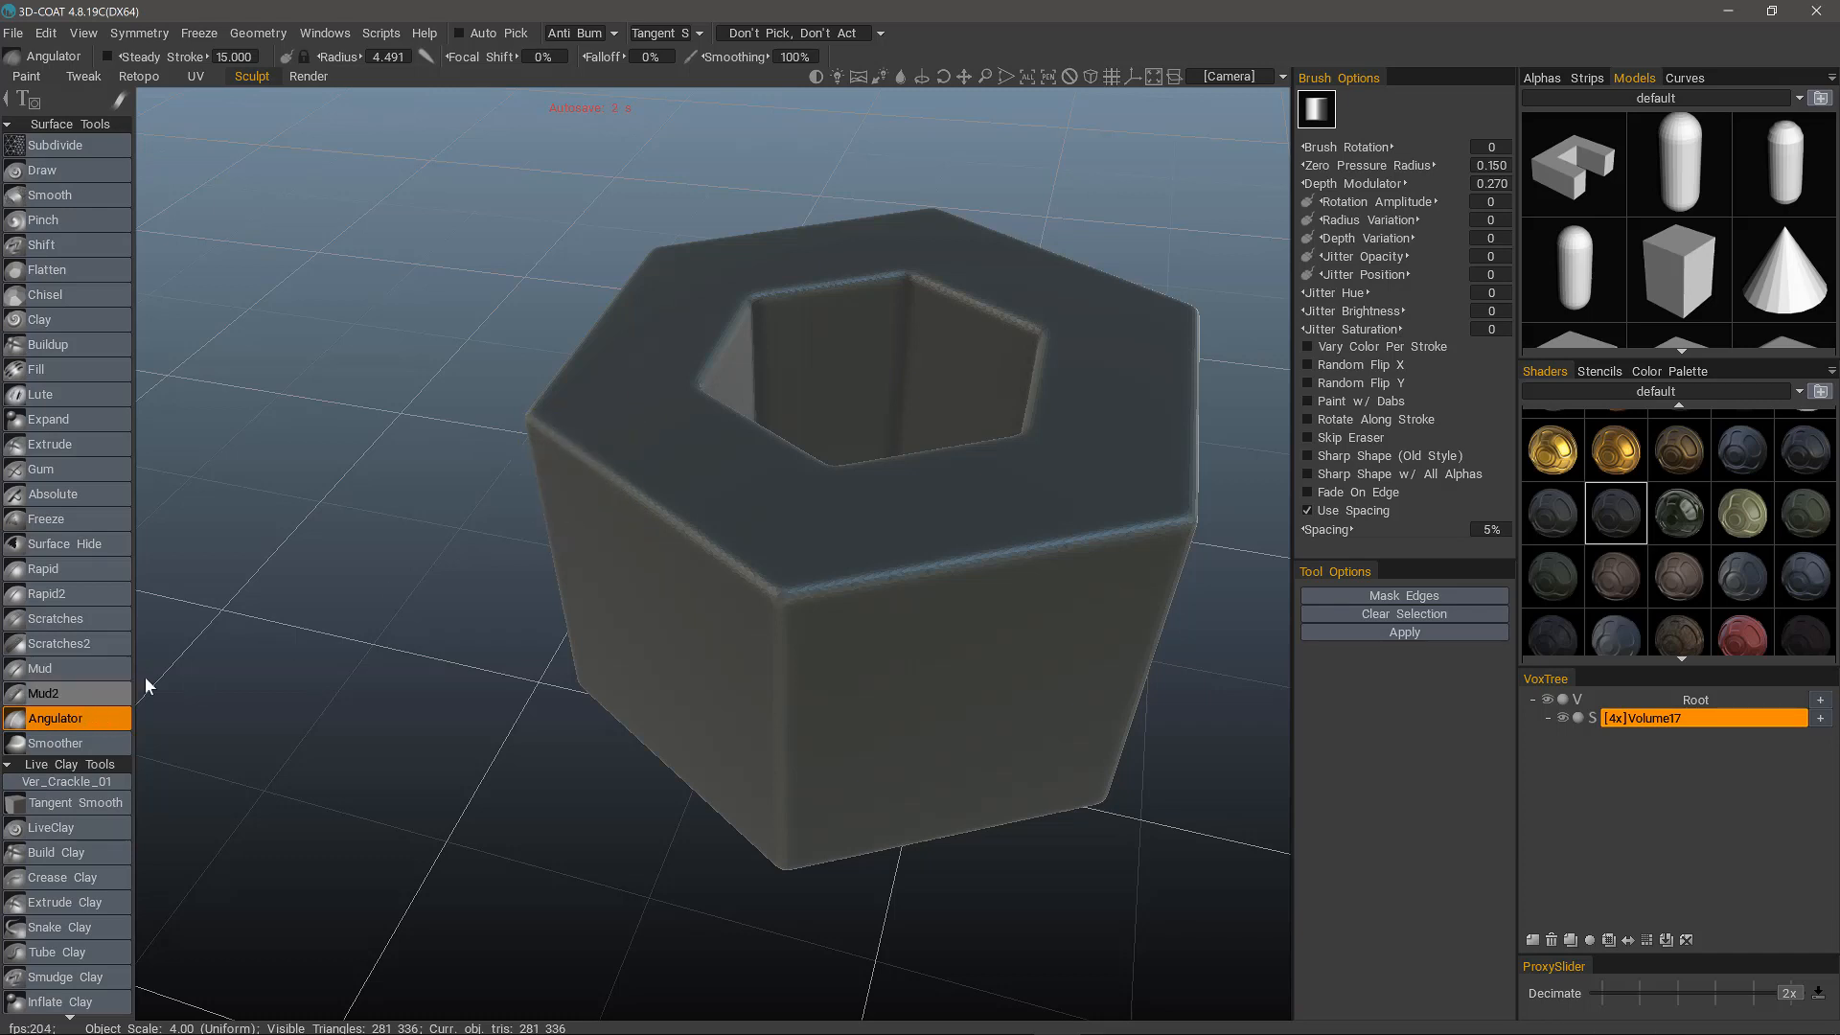
Paint an Angulator selection across the model's front upper edges and clear it.
drag(523, 431, 550, 431)
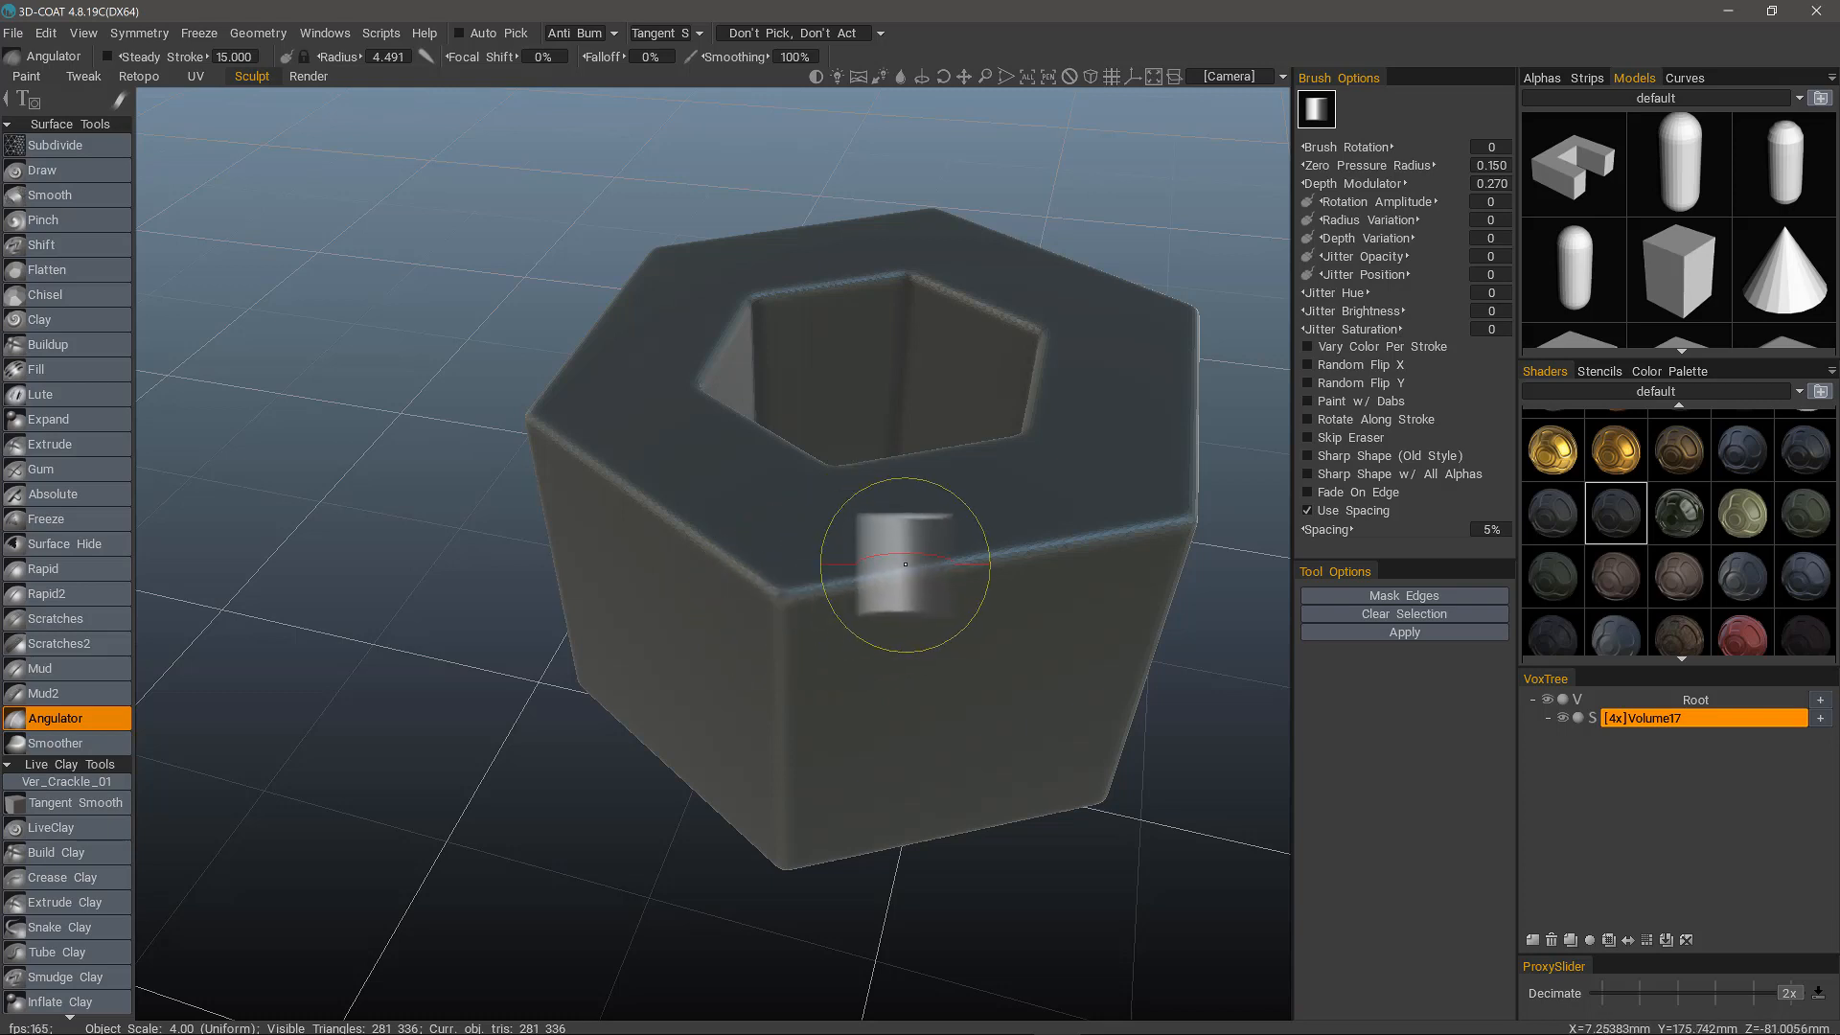
mouse_move(905, 565)
mouse_down()
mouse_move(757, 661)
mouse_move(662, 480)
mouse_move(752, 631)
mouse_move(834, 652)
mouse_move(974, 665)
mouse_move(994, 587)
mouse_move(1058, 571)
mouse_up()
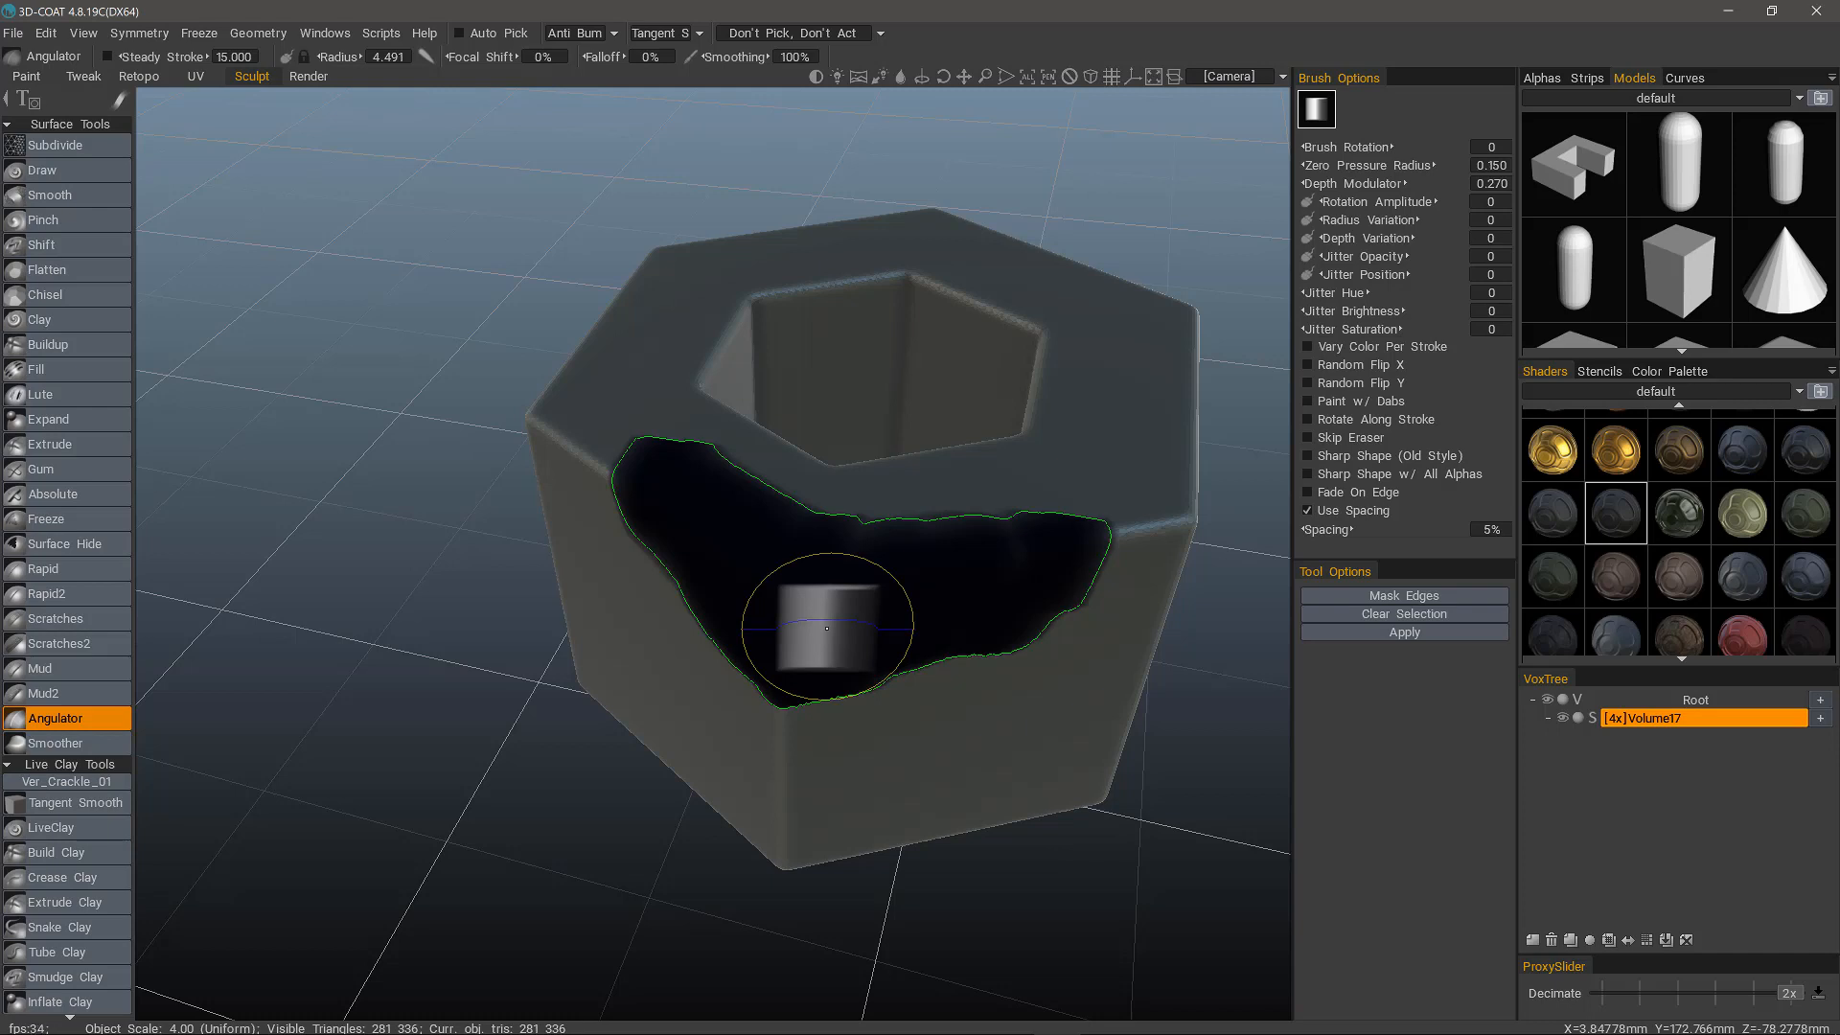
key(ctrl+d)
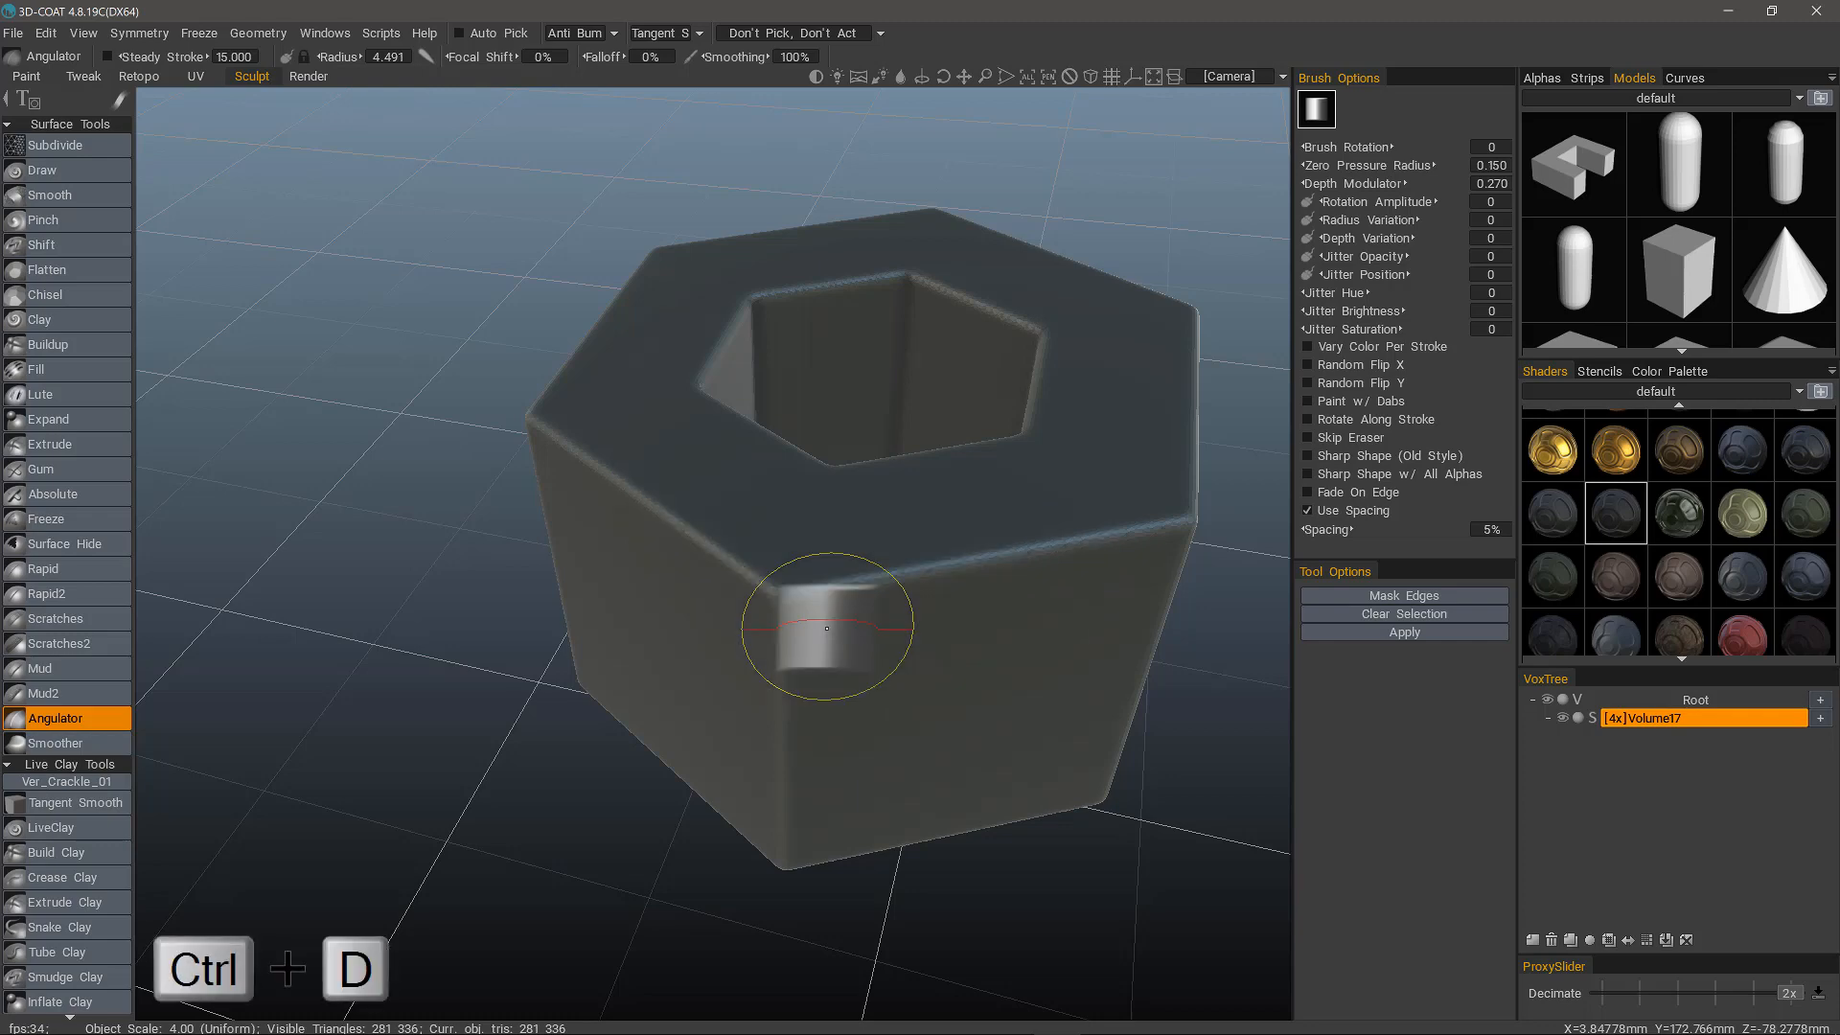
Mask all edges of the hexagonal model automatically with the Angulator's Mask Edges command and inspect the mask from several sides.
middle_drag(805, 740, 719, 616)
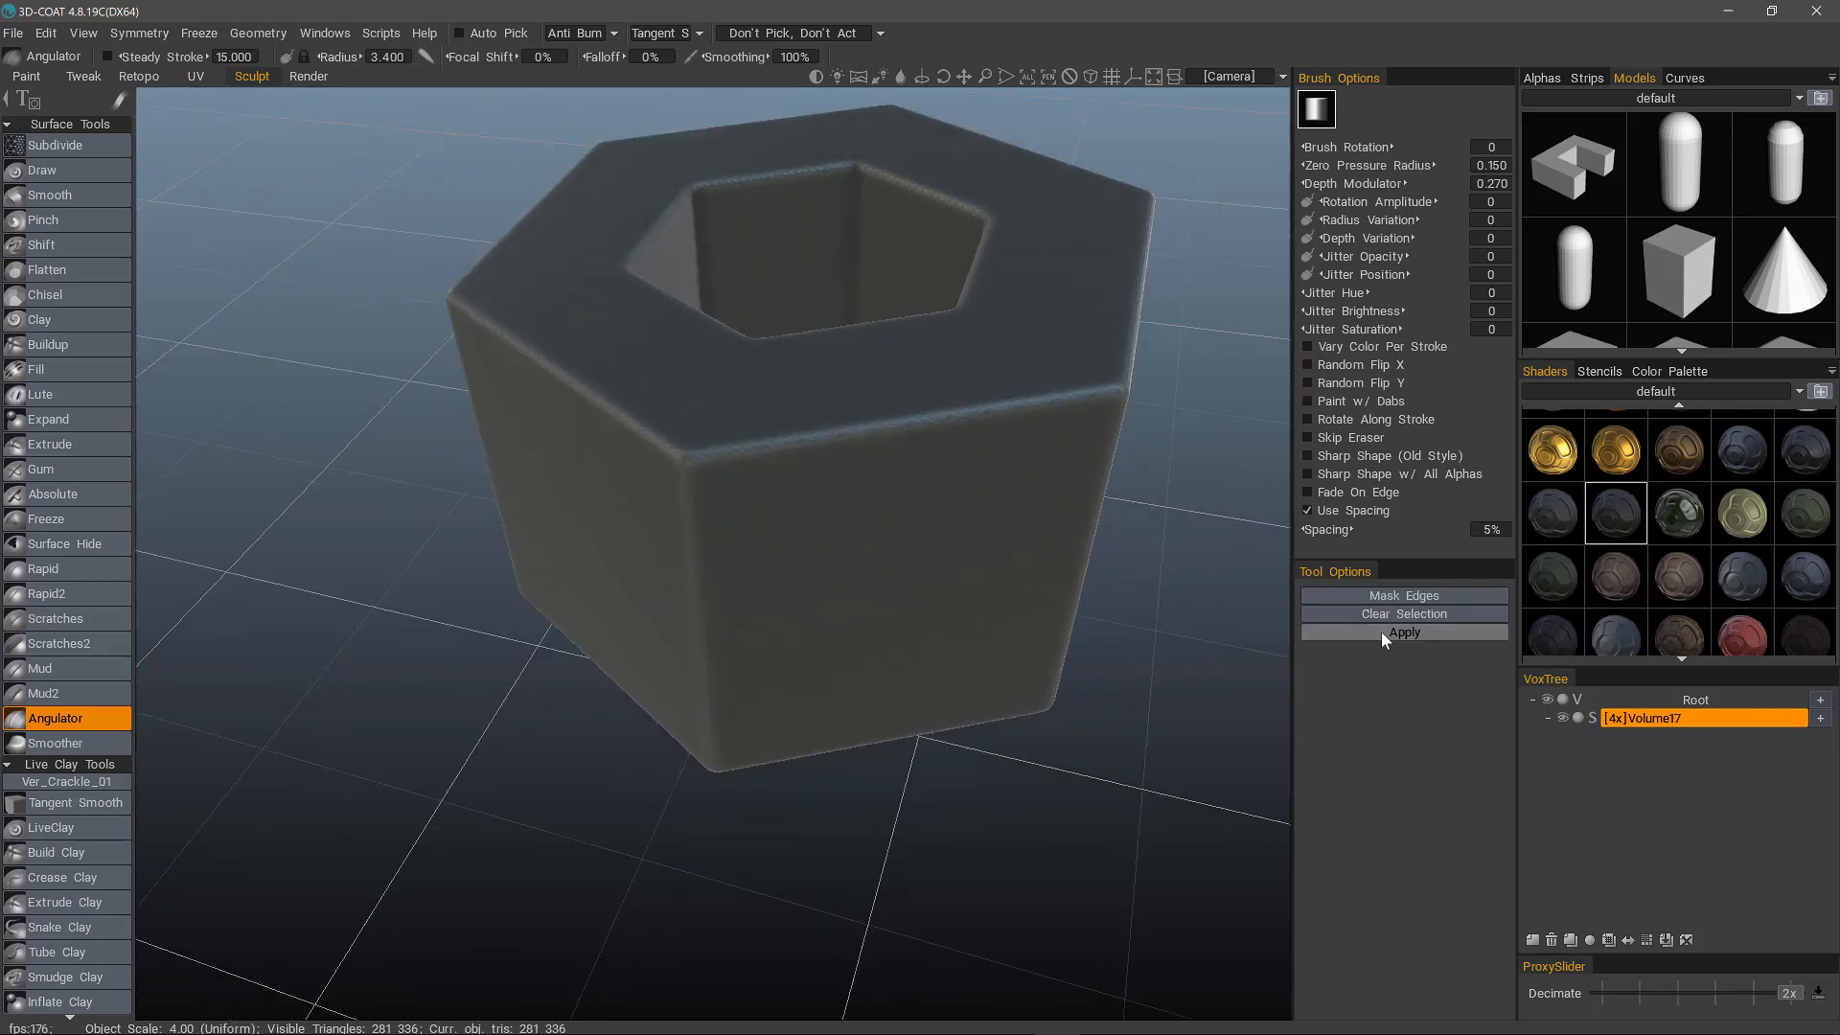
middle_drag(1100, 431, 1092, 558)
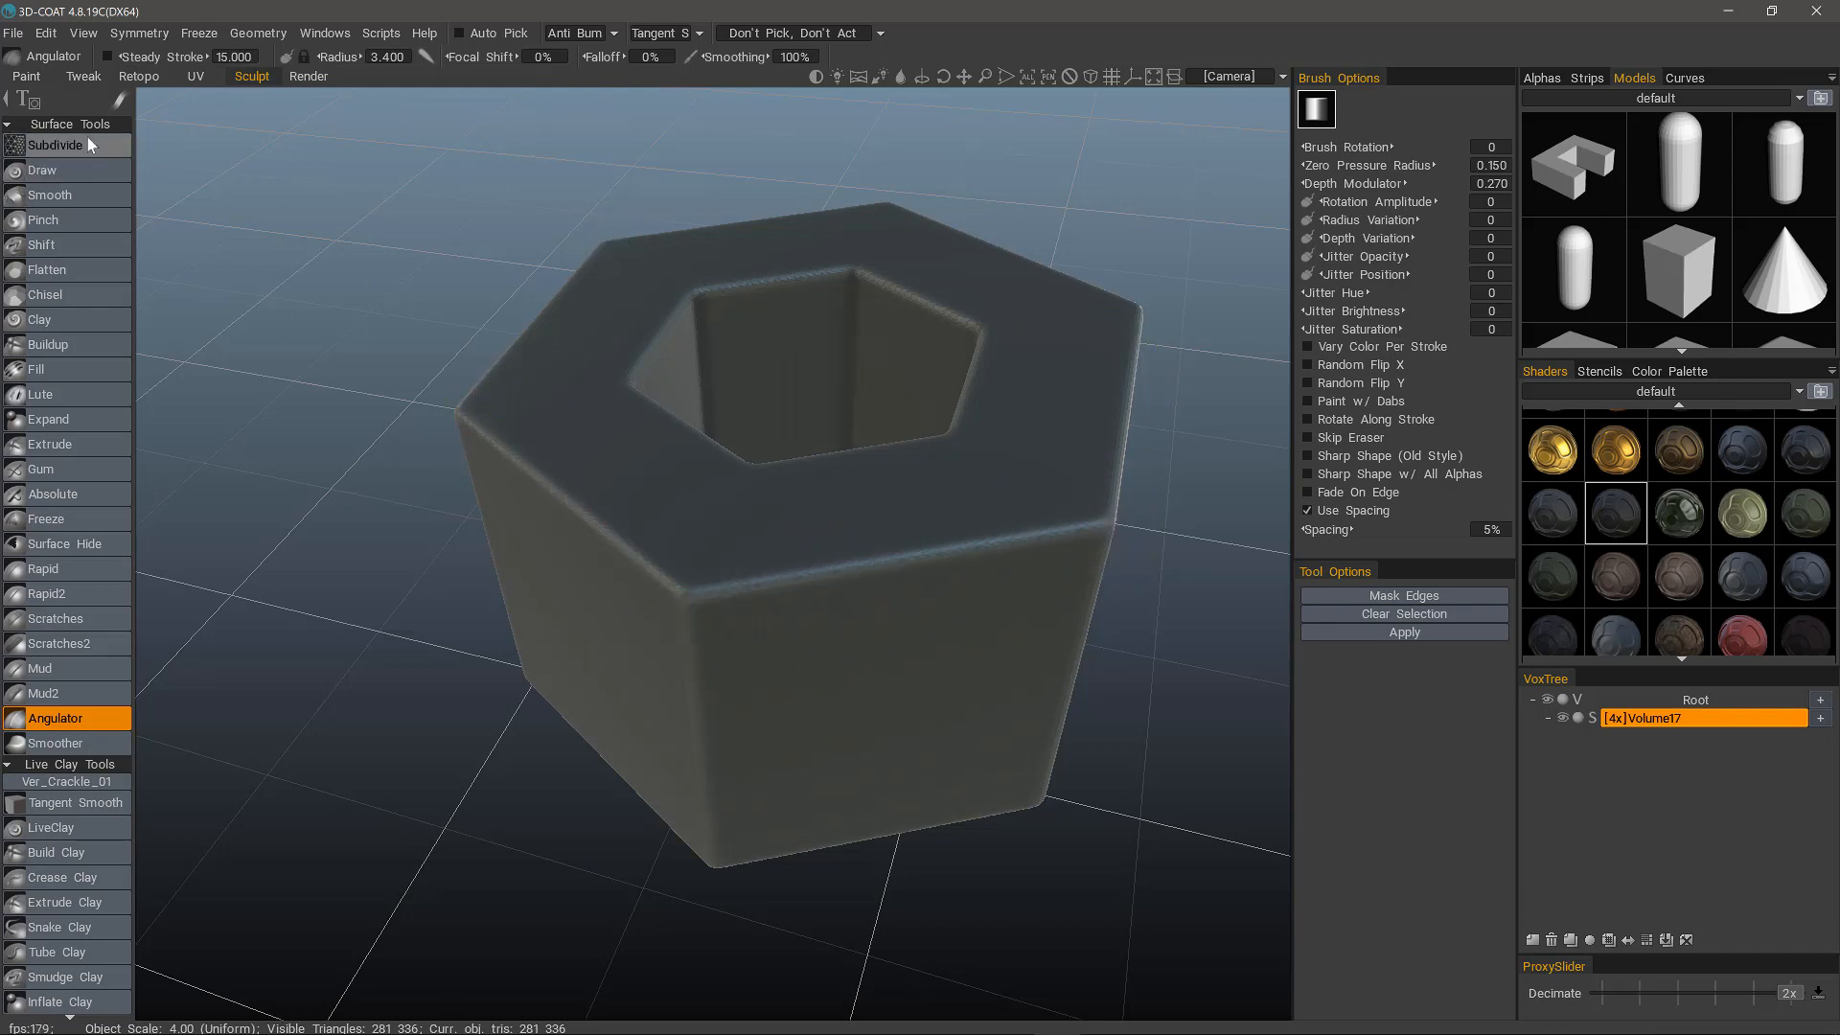
click(120, 102)
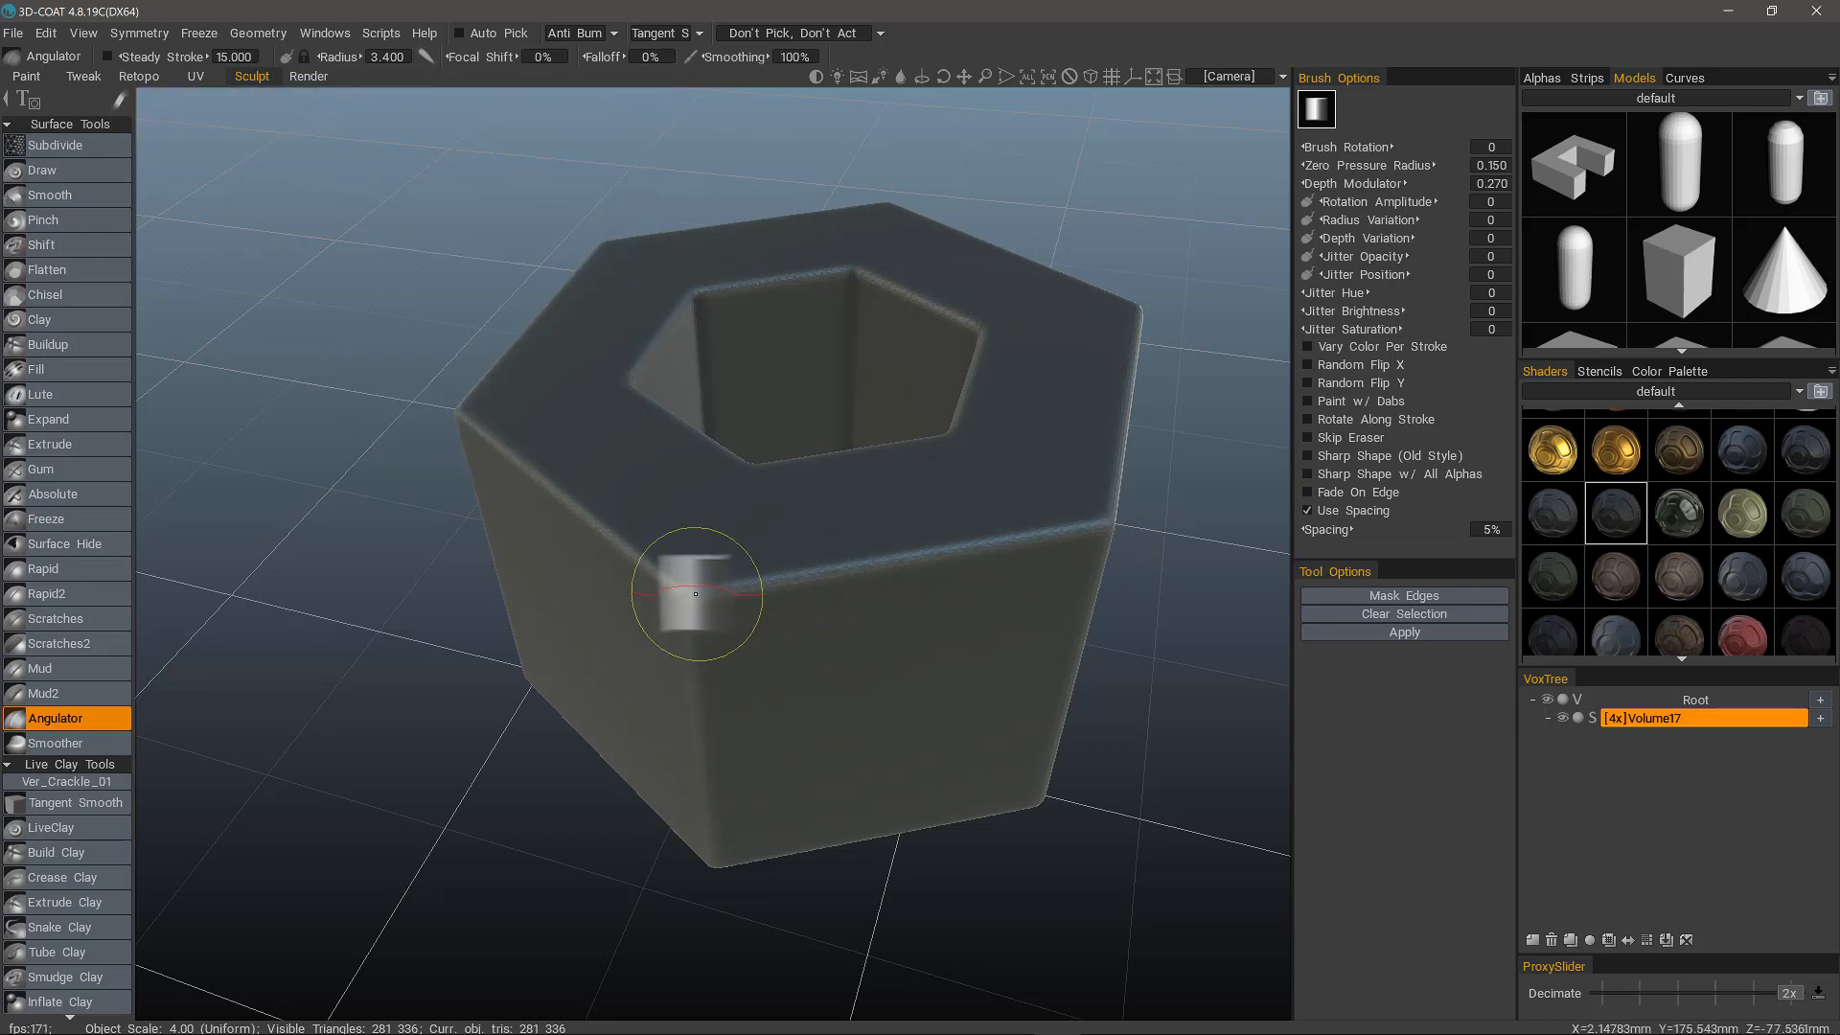
click(1422, 596)
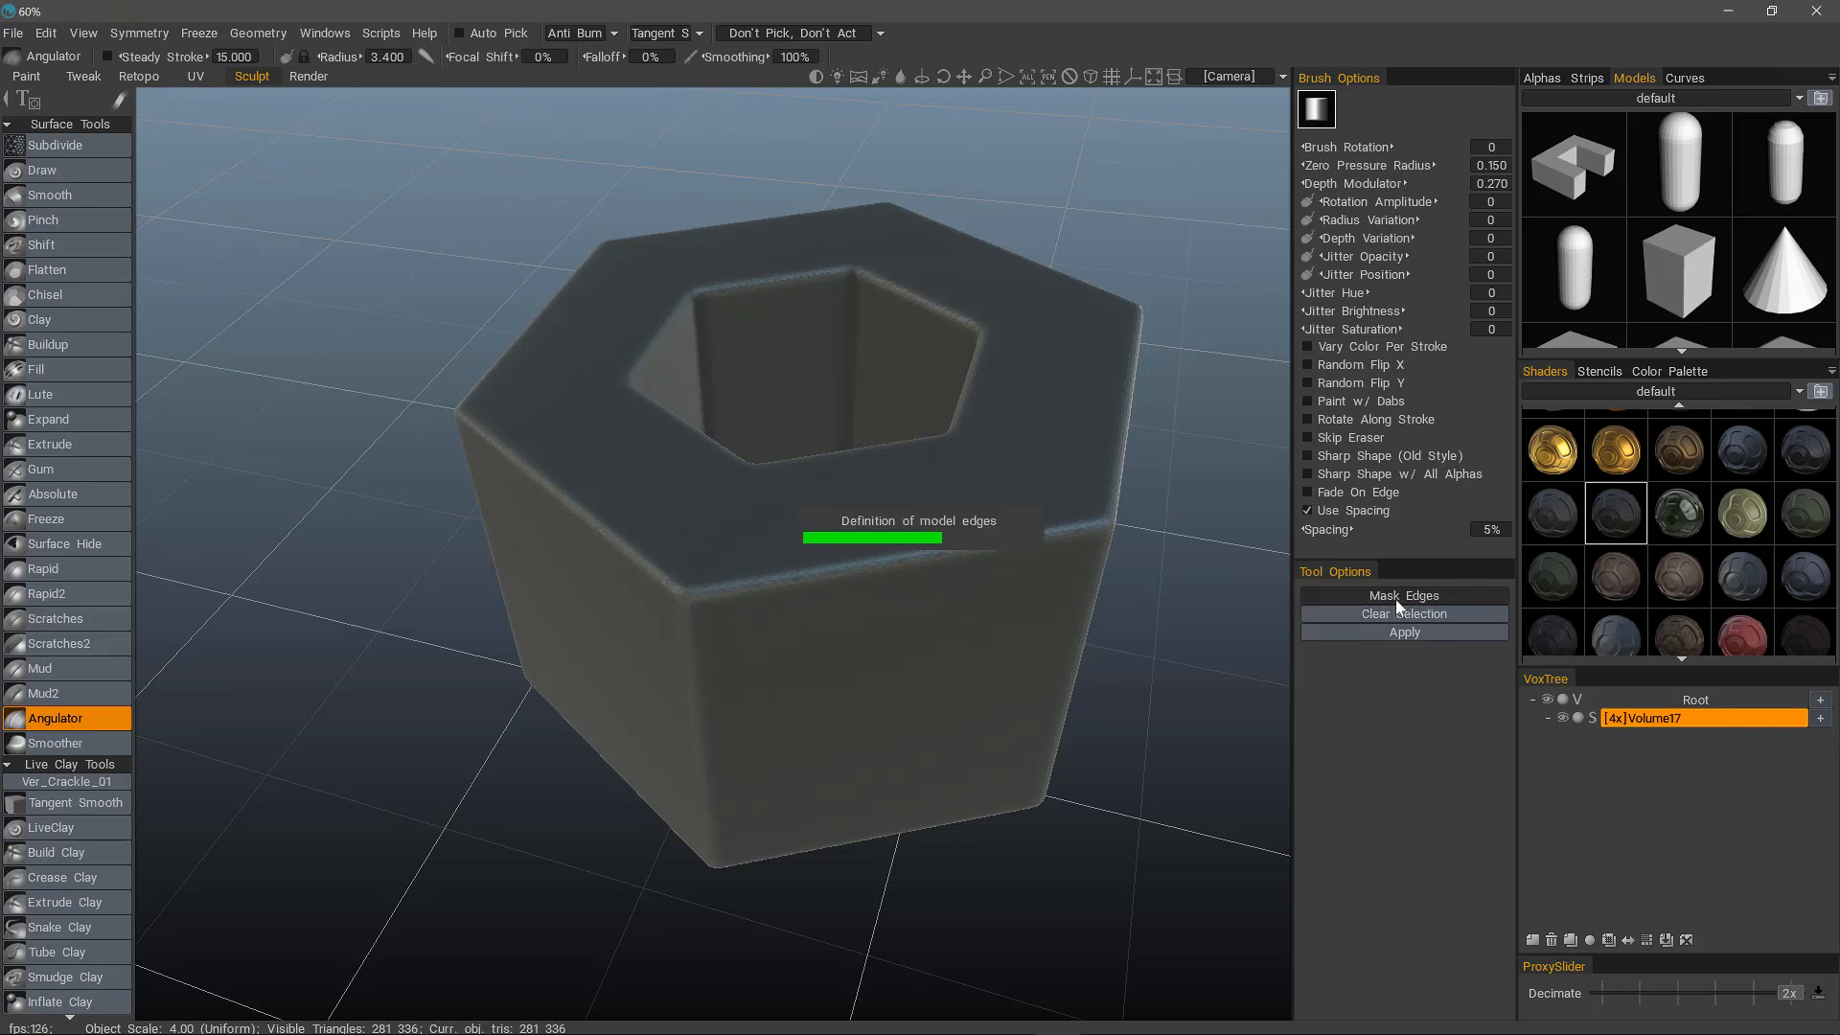
mouse_move(325, 628)
mouse_down()
mouse_move(414, 617)
mouse_move(572, 780)
mouse_move(762, 627)
mouse_move(945, 684)
mouse_move(616, 570)
mouse_move(702, 361)
mouse_up()
drag(1102, 549, 1133, 554)
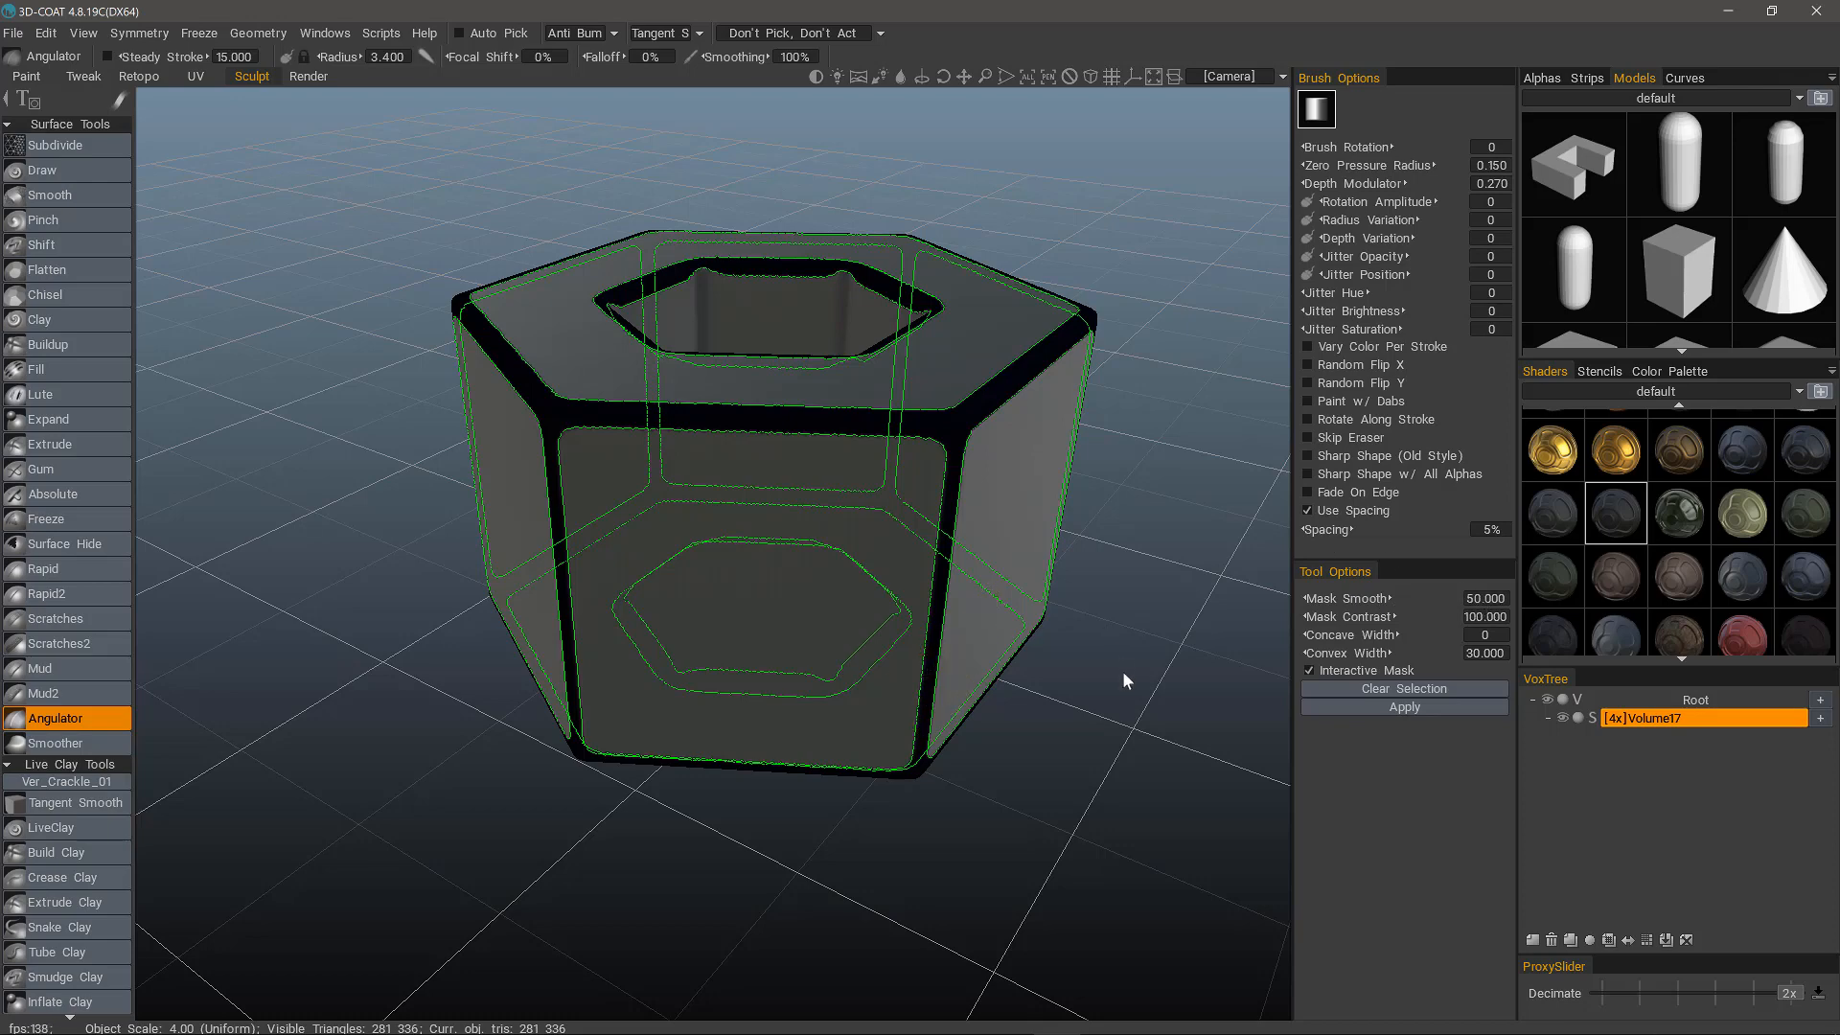
drag(1137, 678, 1205, 550)
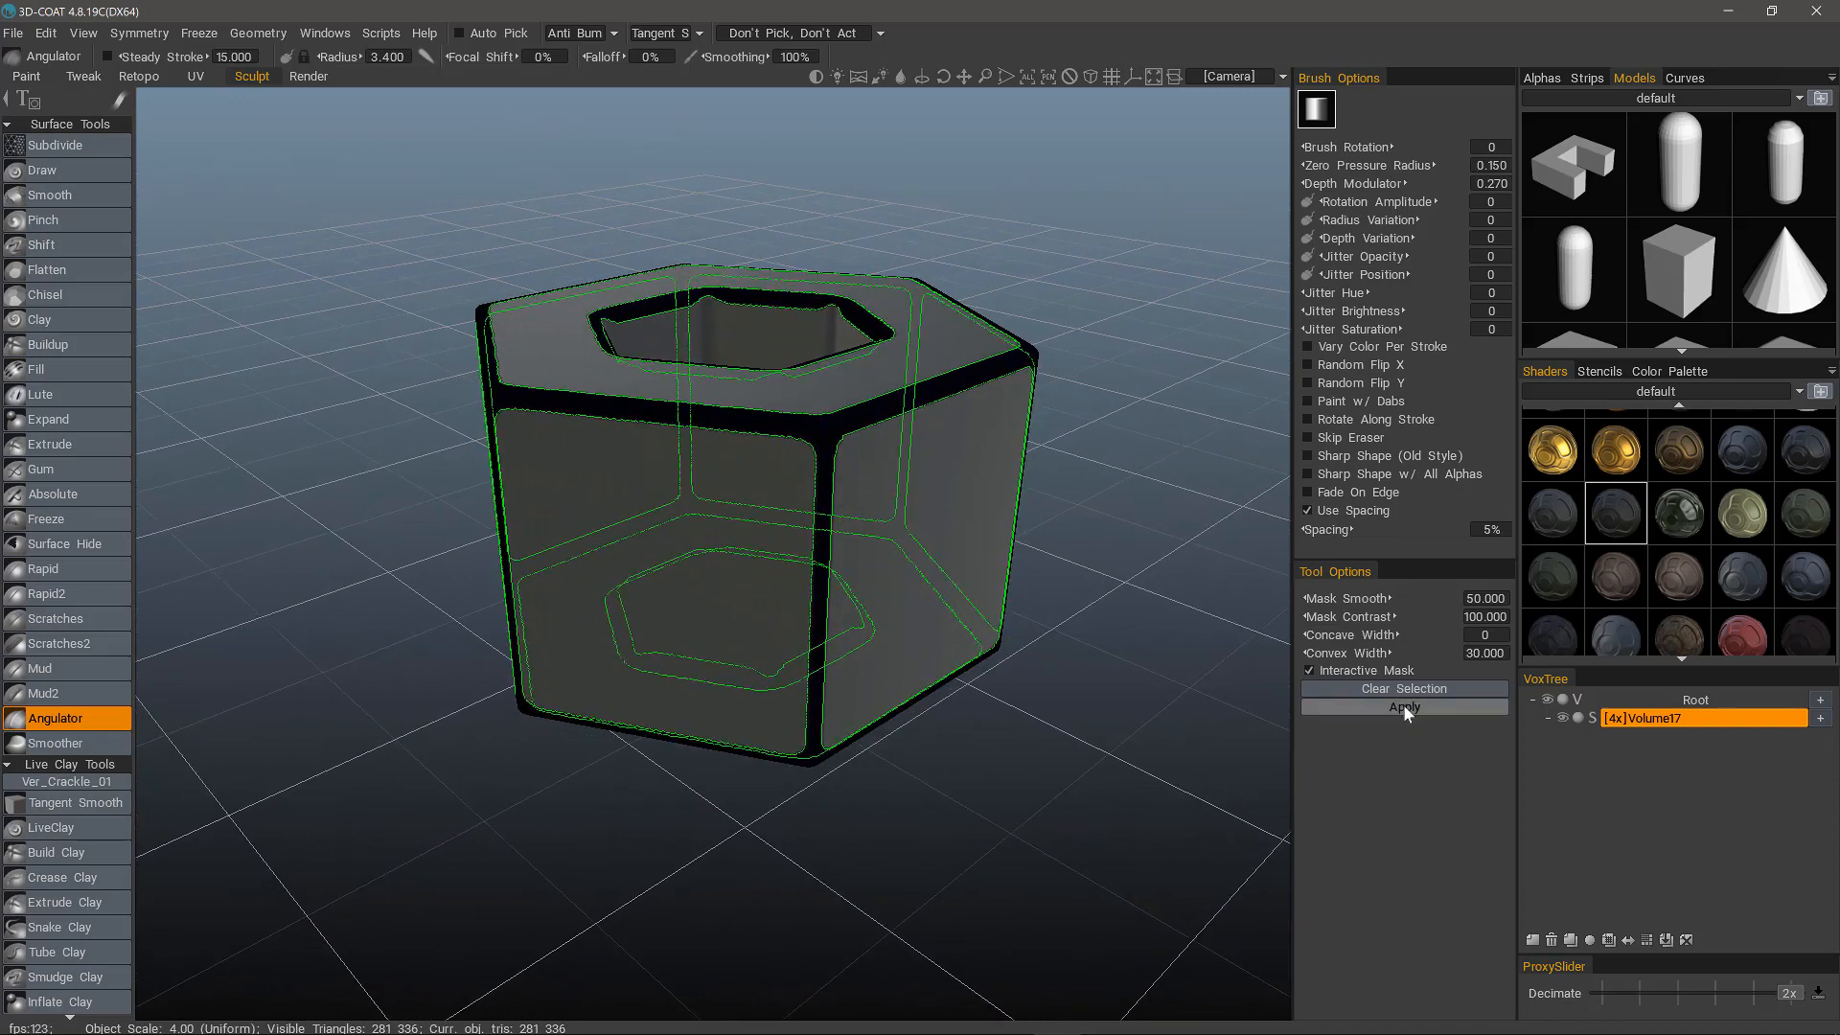
Clear the edge mask, undo the clearing, and clear the selection once more.
drag(1132, 673, 1060, 693)
click(1364, 682)
key(ctrl+z)
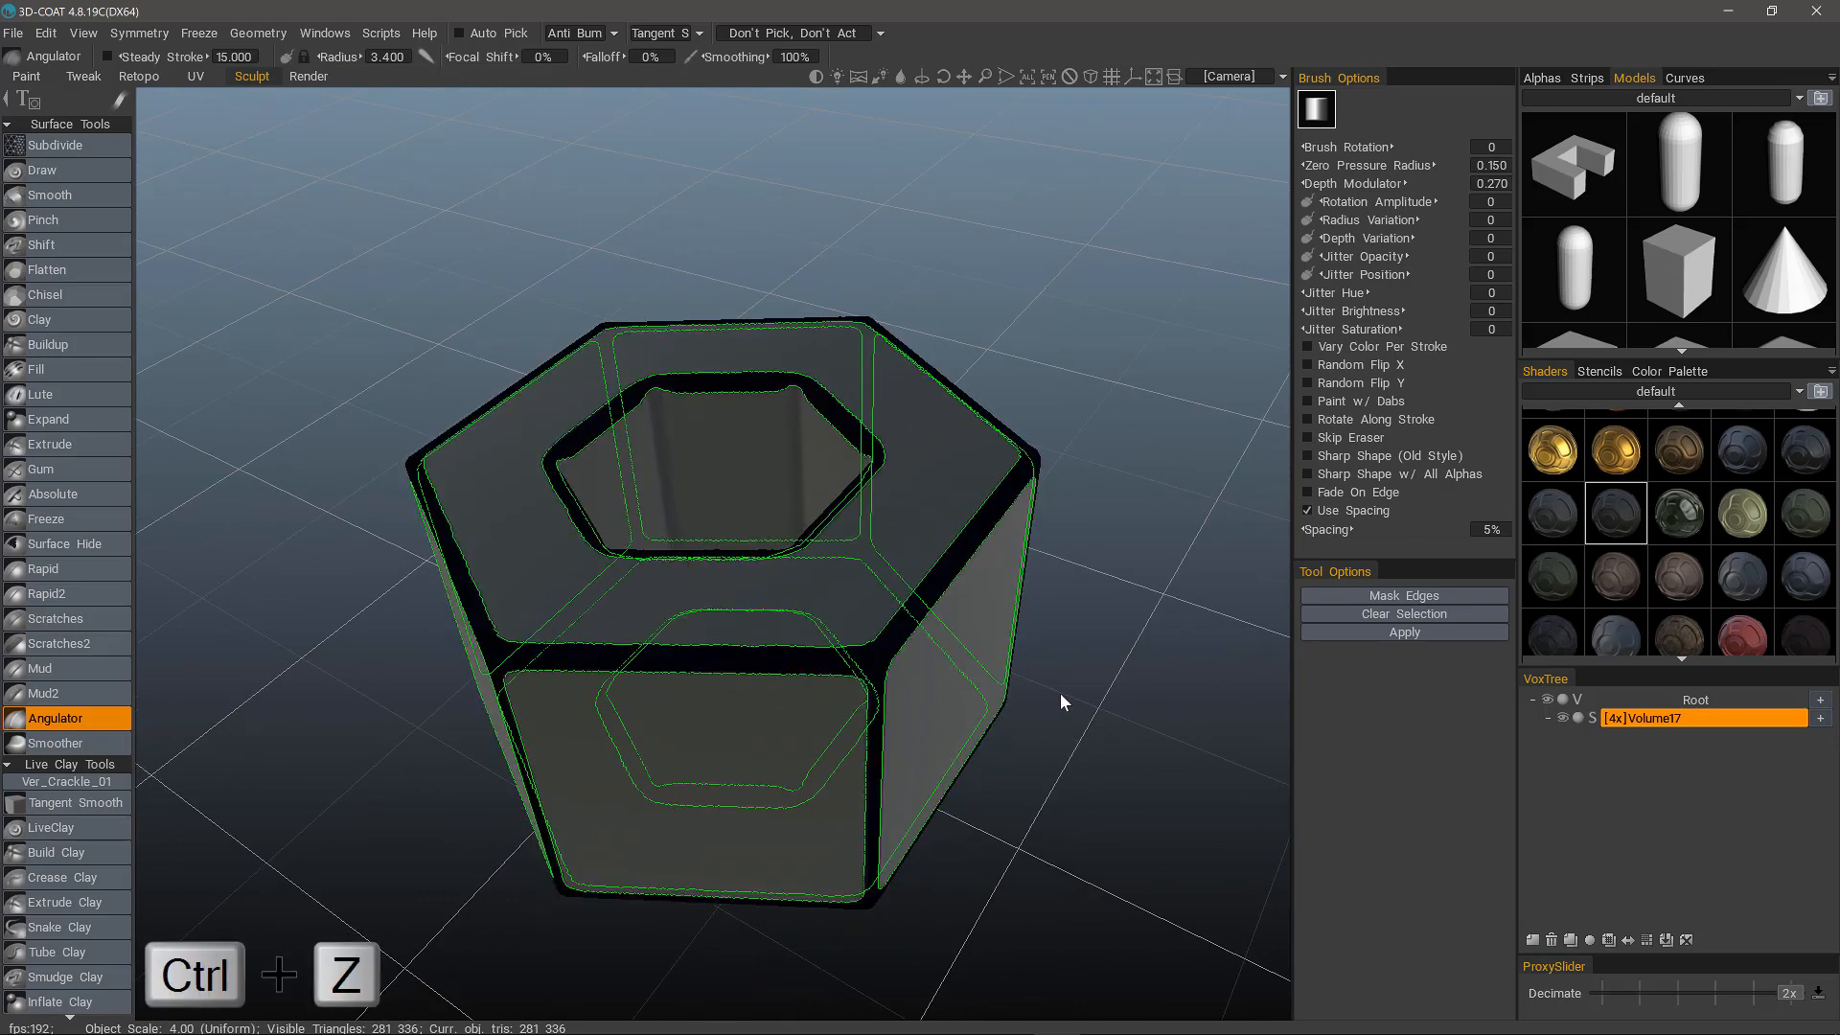
drag(1060, 693, 1102, 520)
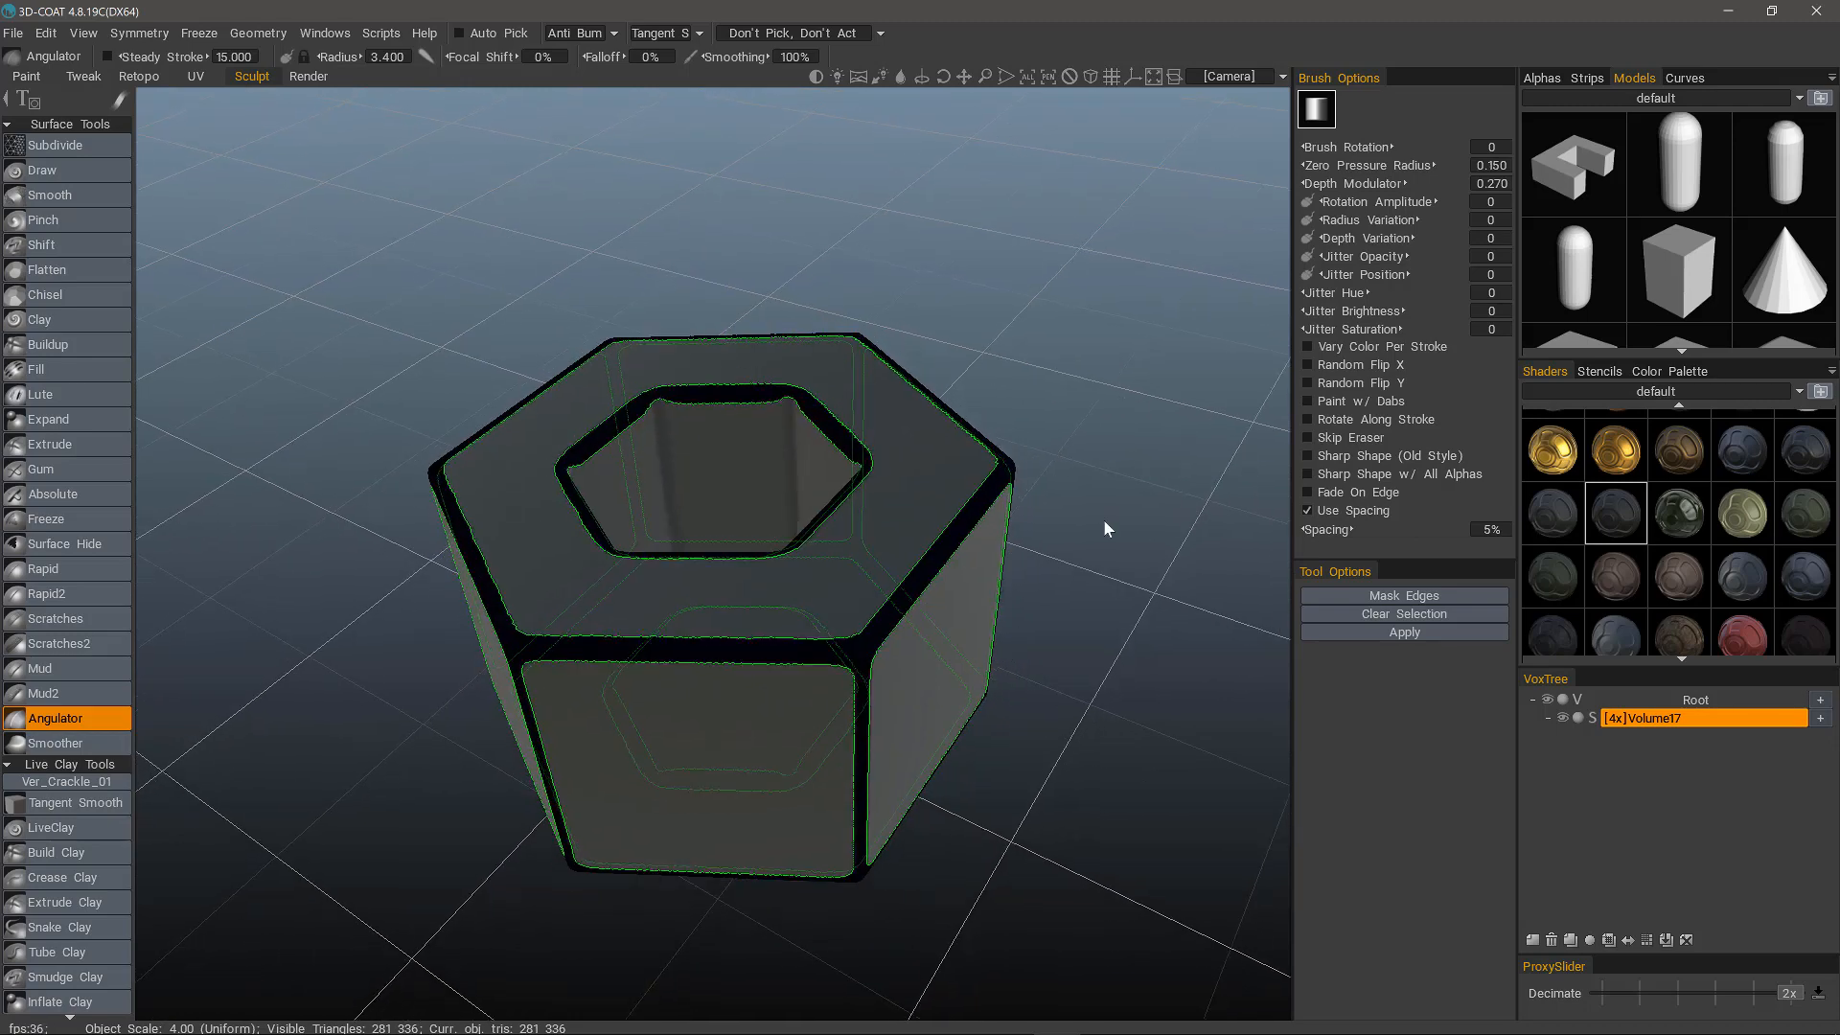
click(1326, 613)
drag(1141, 646, 1181, 663)
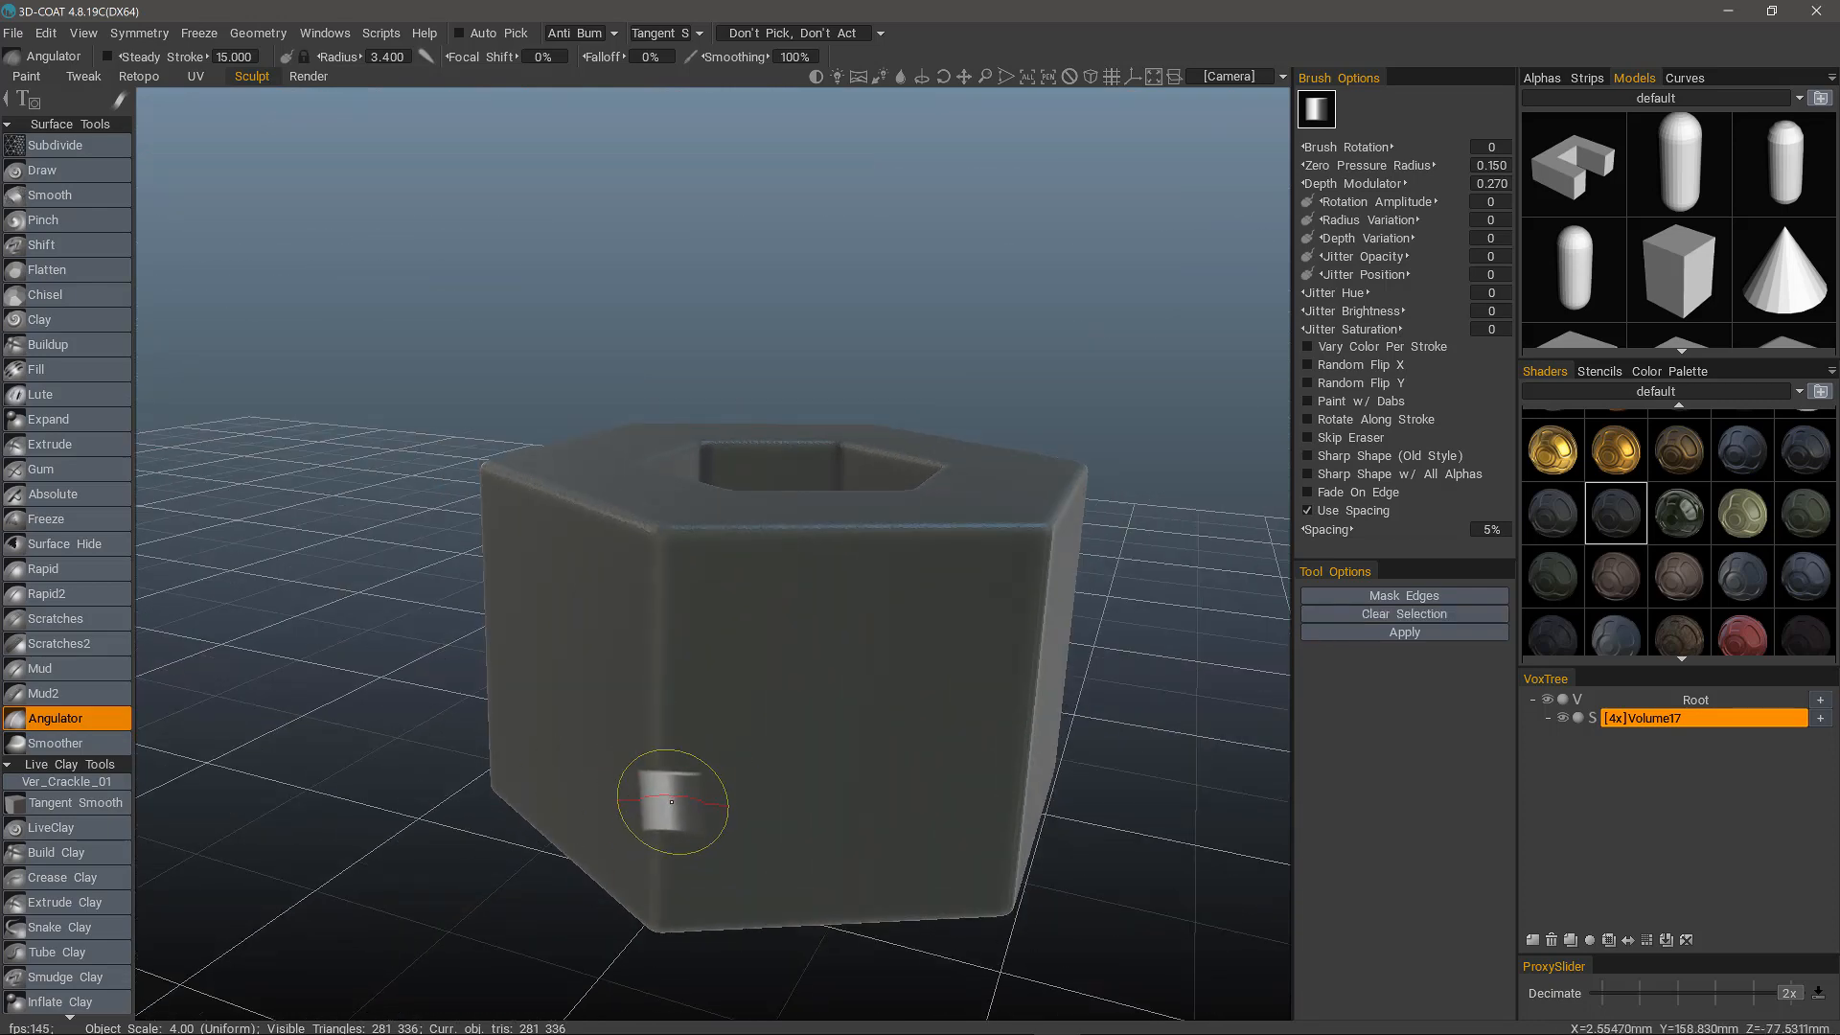
mouse_move(677, 807)
alt+mouse_down()
mouse_move(724, 757)
mouse_move(671, 778)
alt+mouse_up()
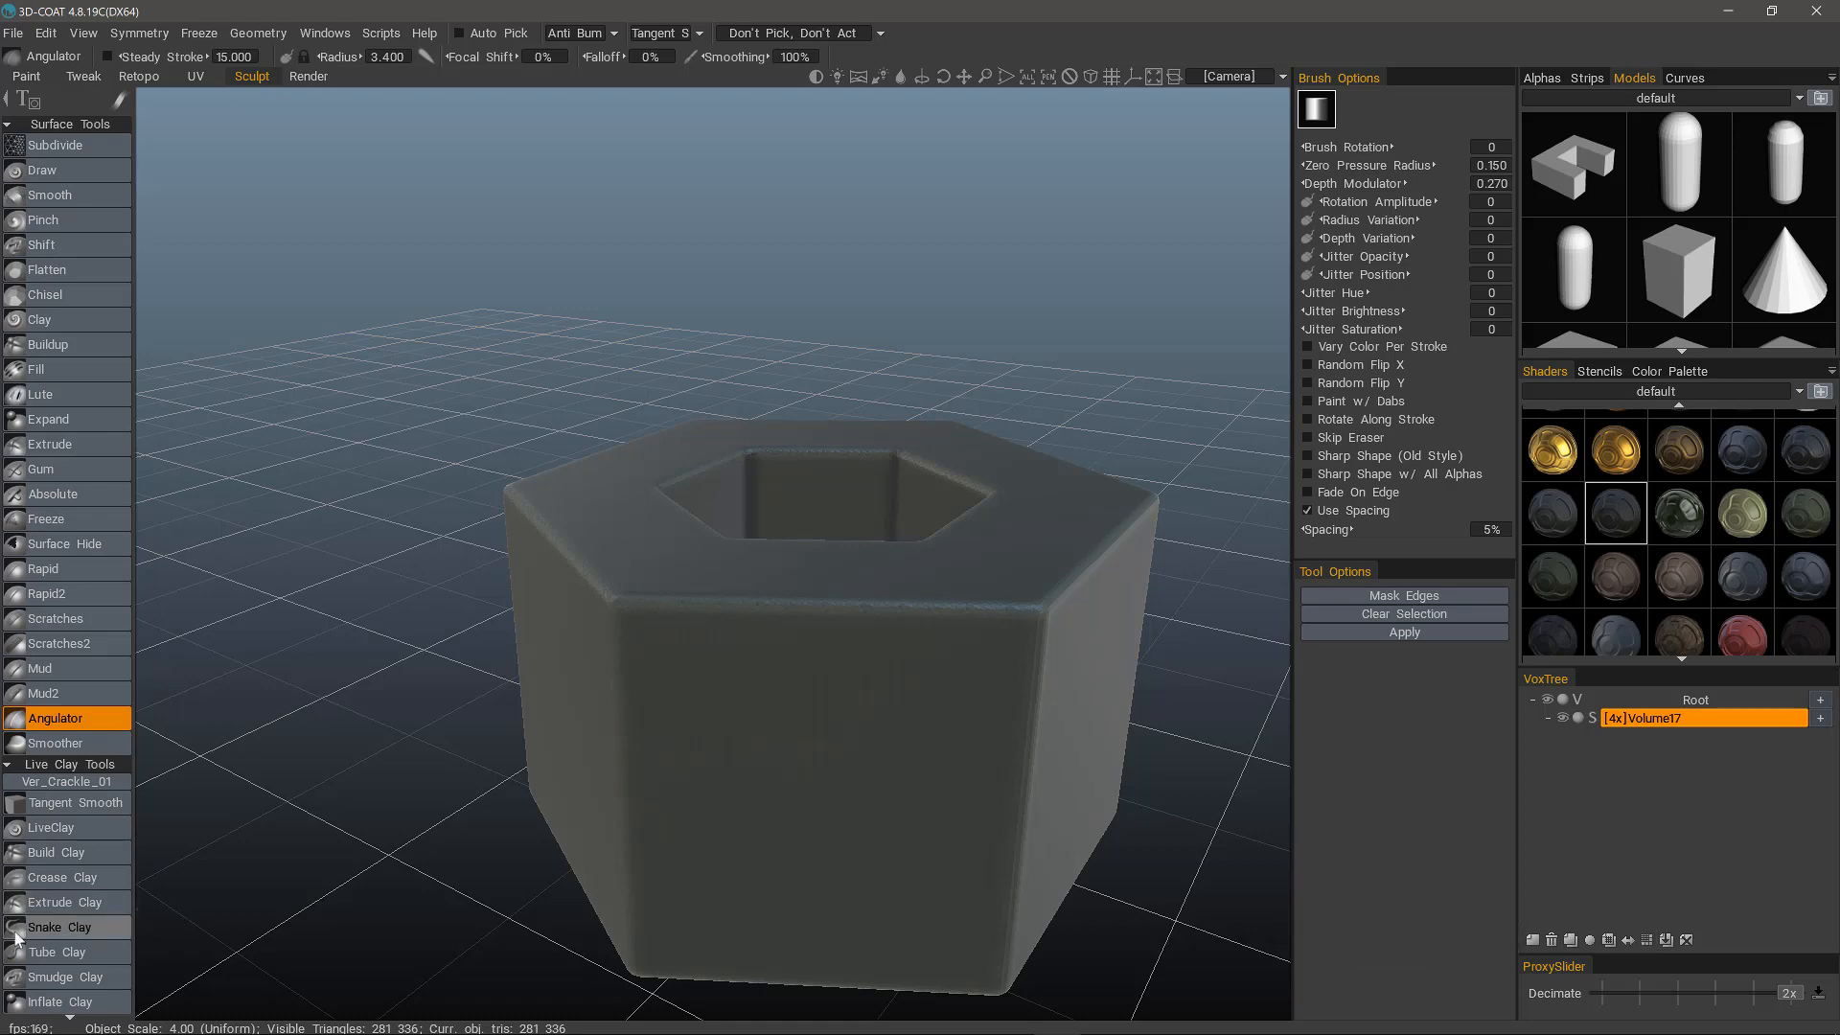
scroll(107, 388, down, 15)
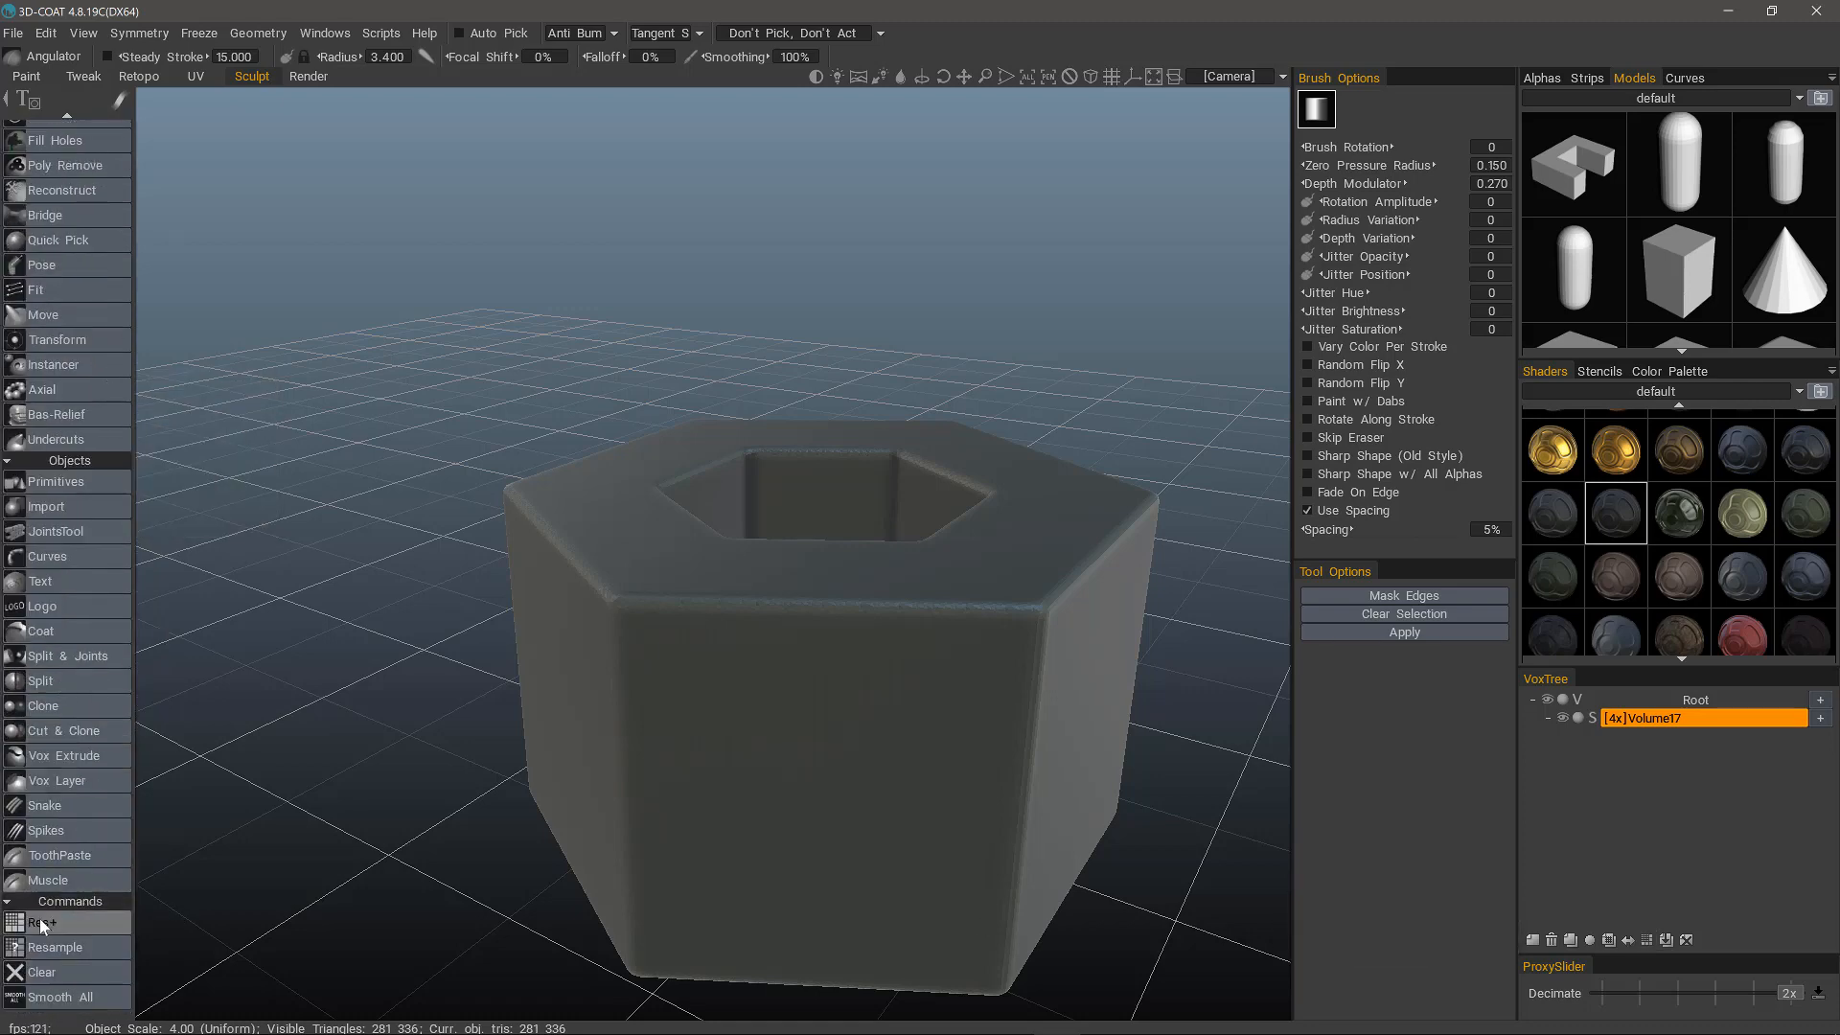
click(72, 951)
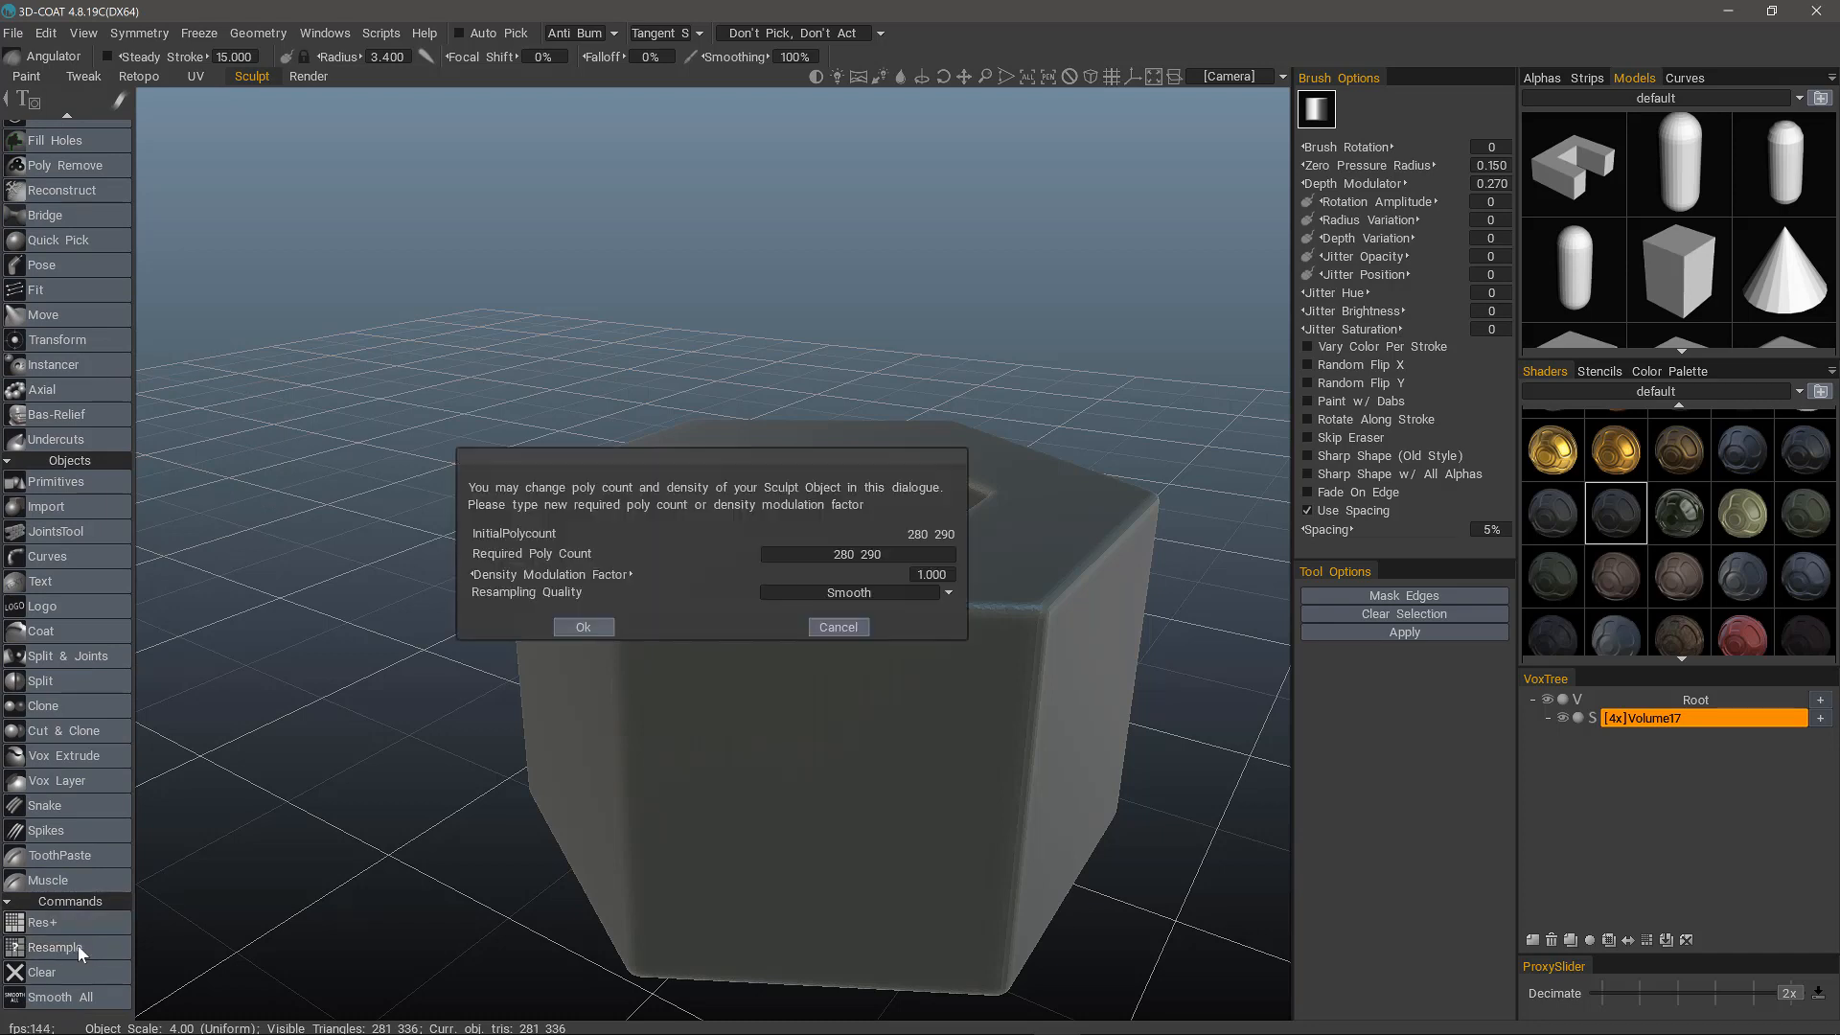
click(829, 625)
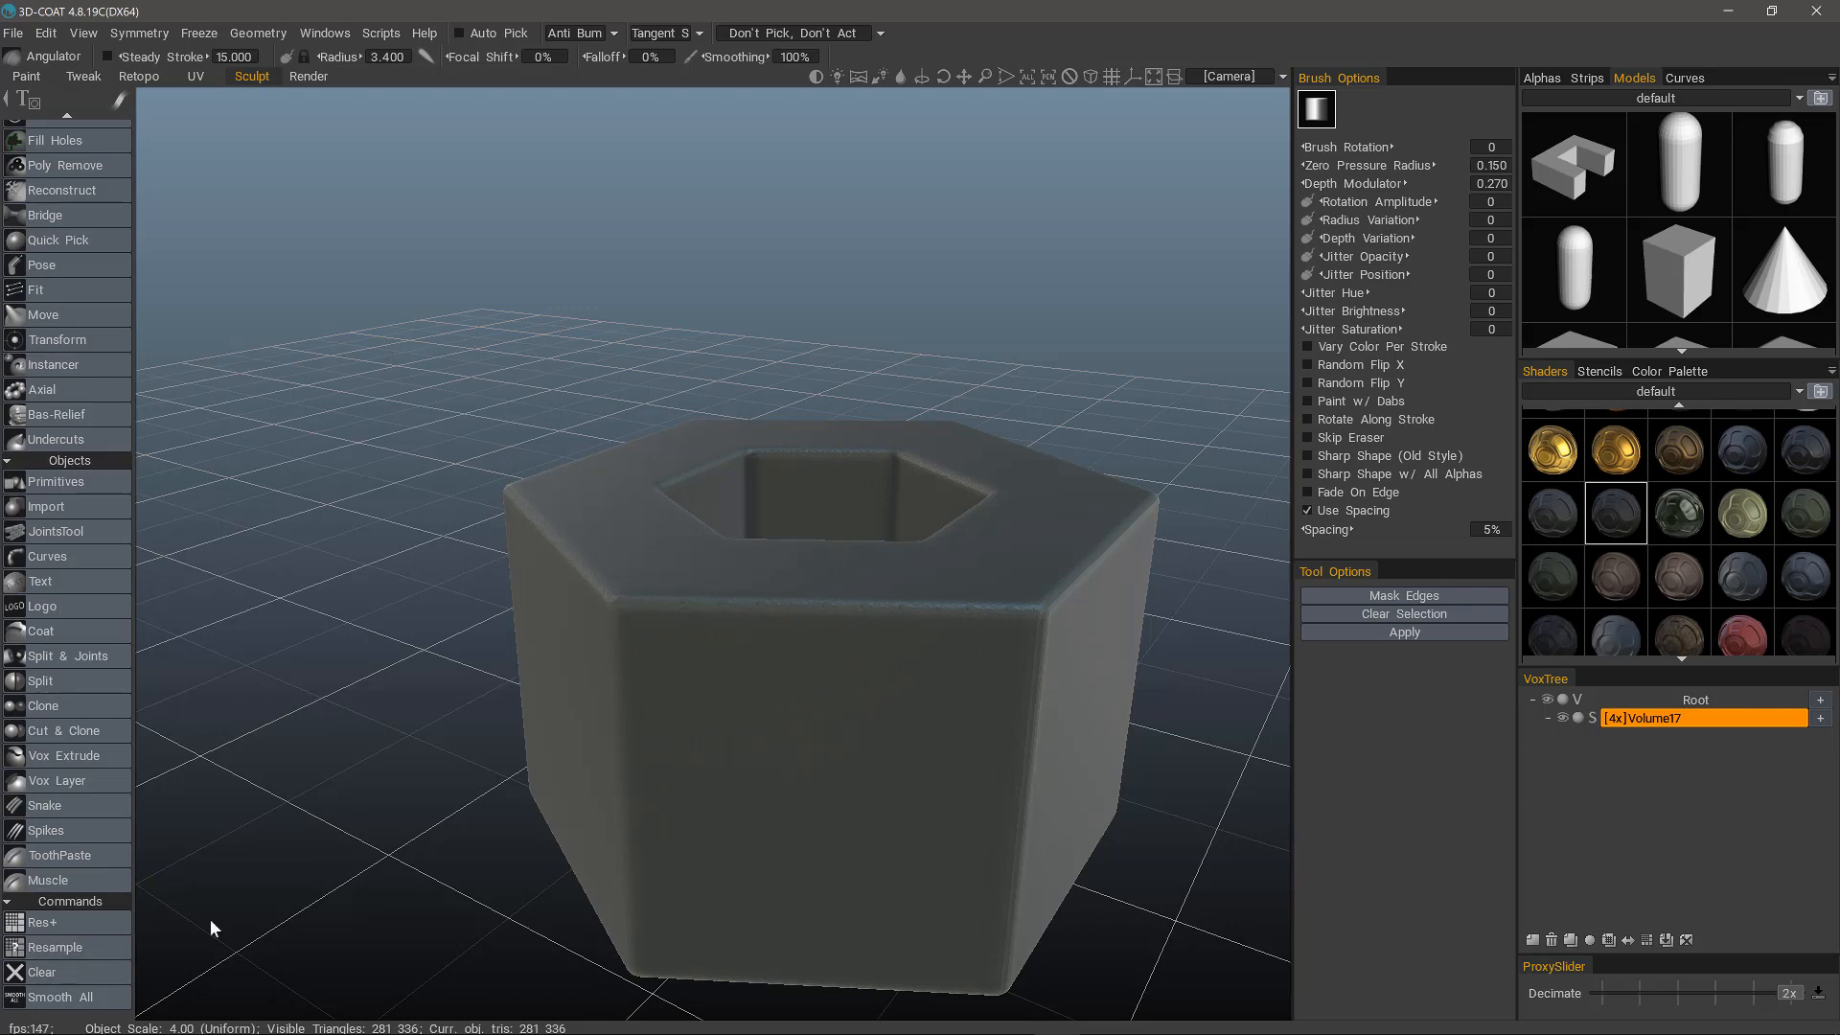
Resample the volume with a density modulation factor of 2.087 and Smooth resampling quality.
key(space)
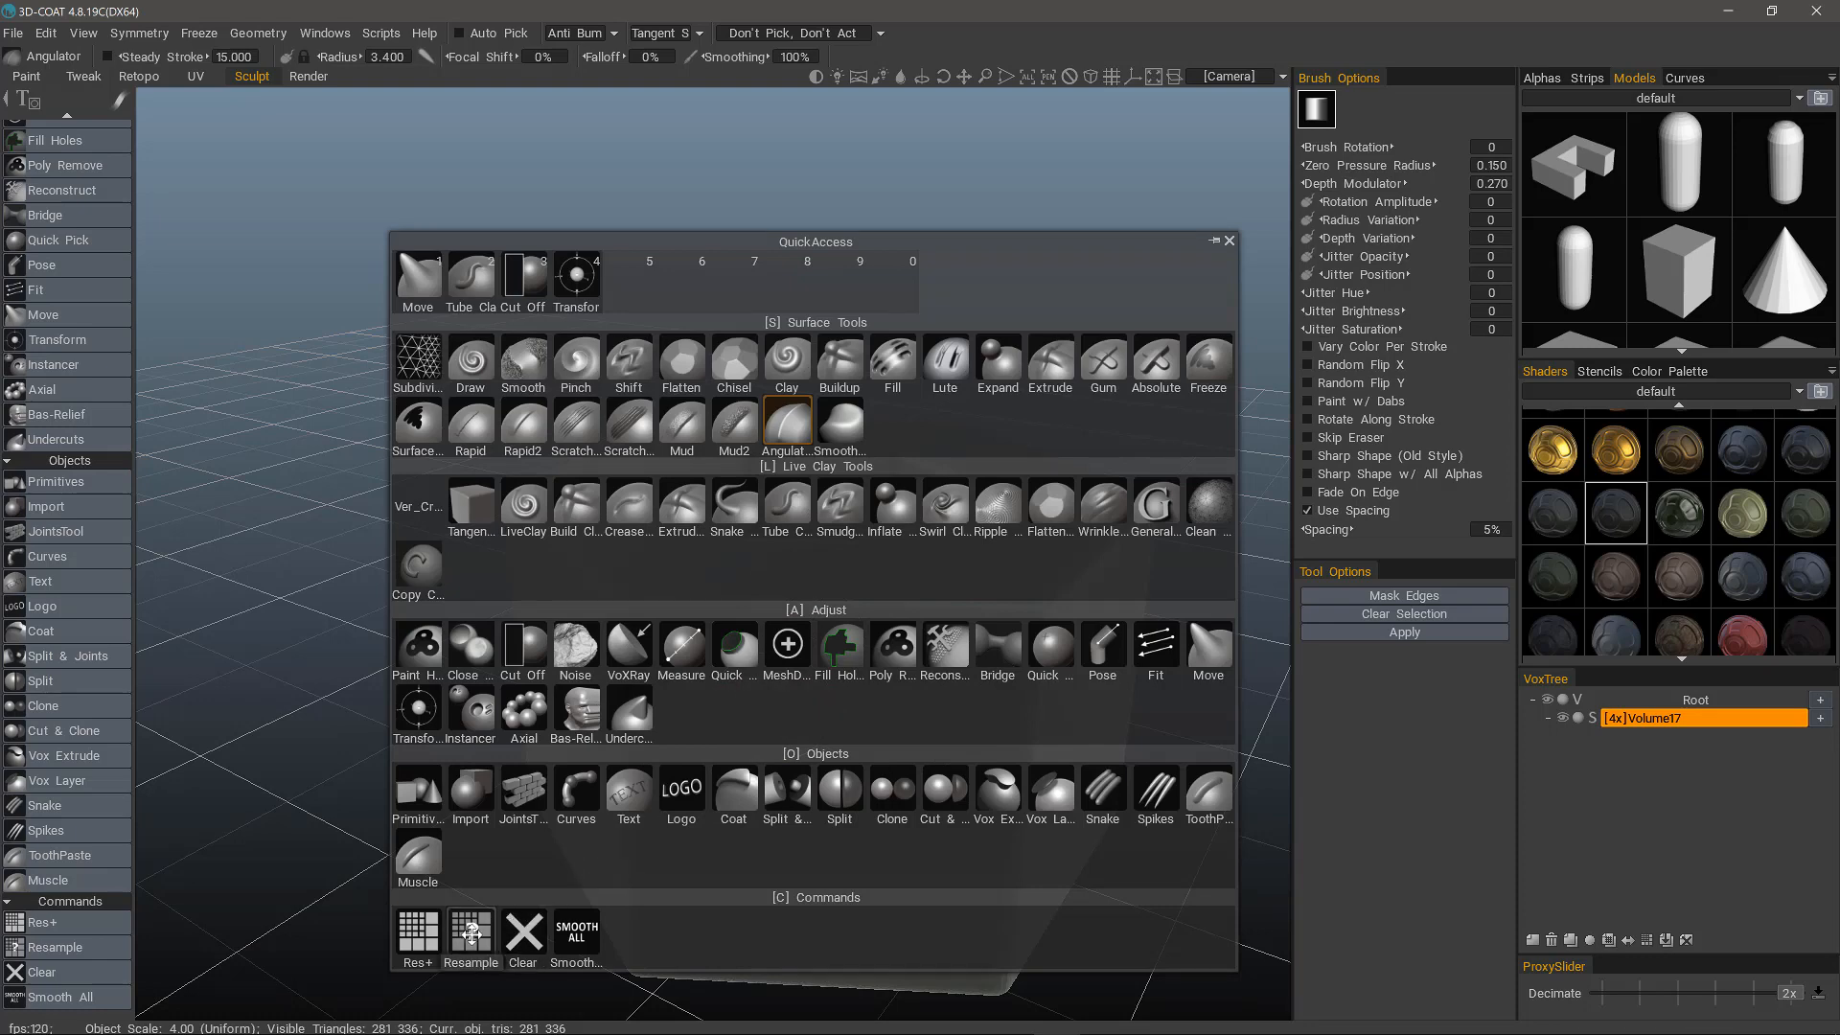
click(471, 934)
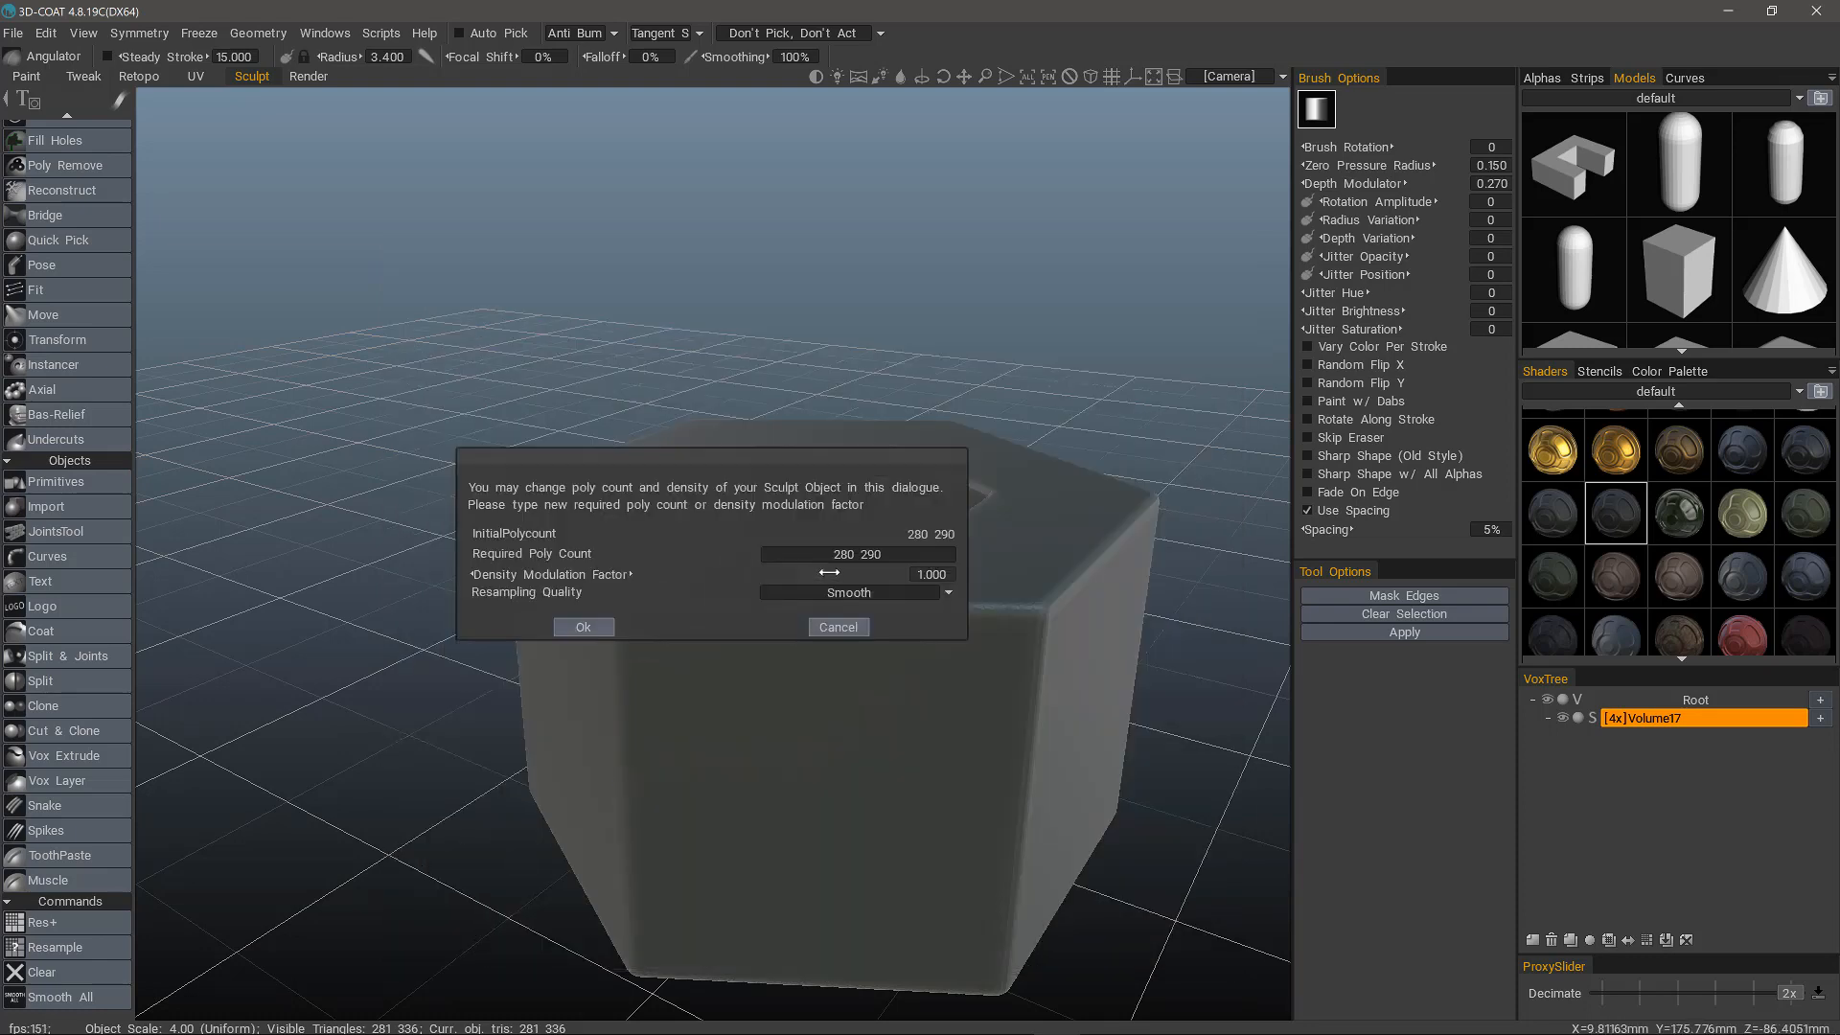
drag(828, 577, 857, 574)
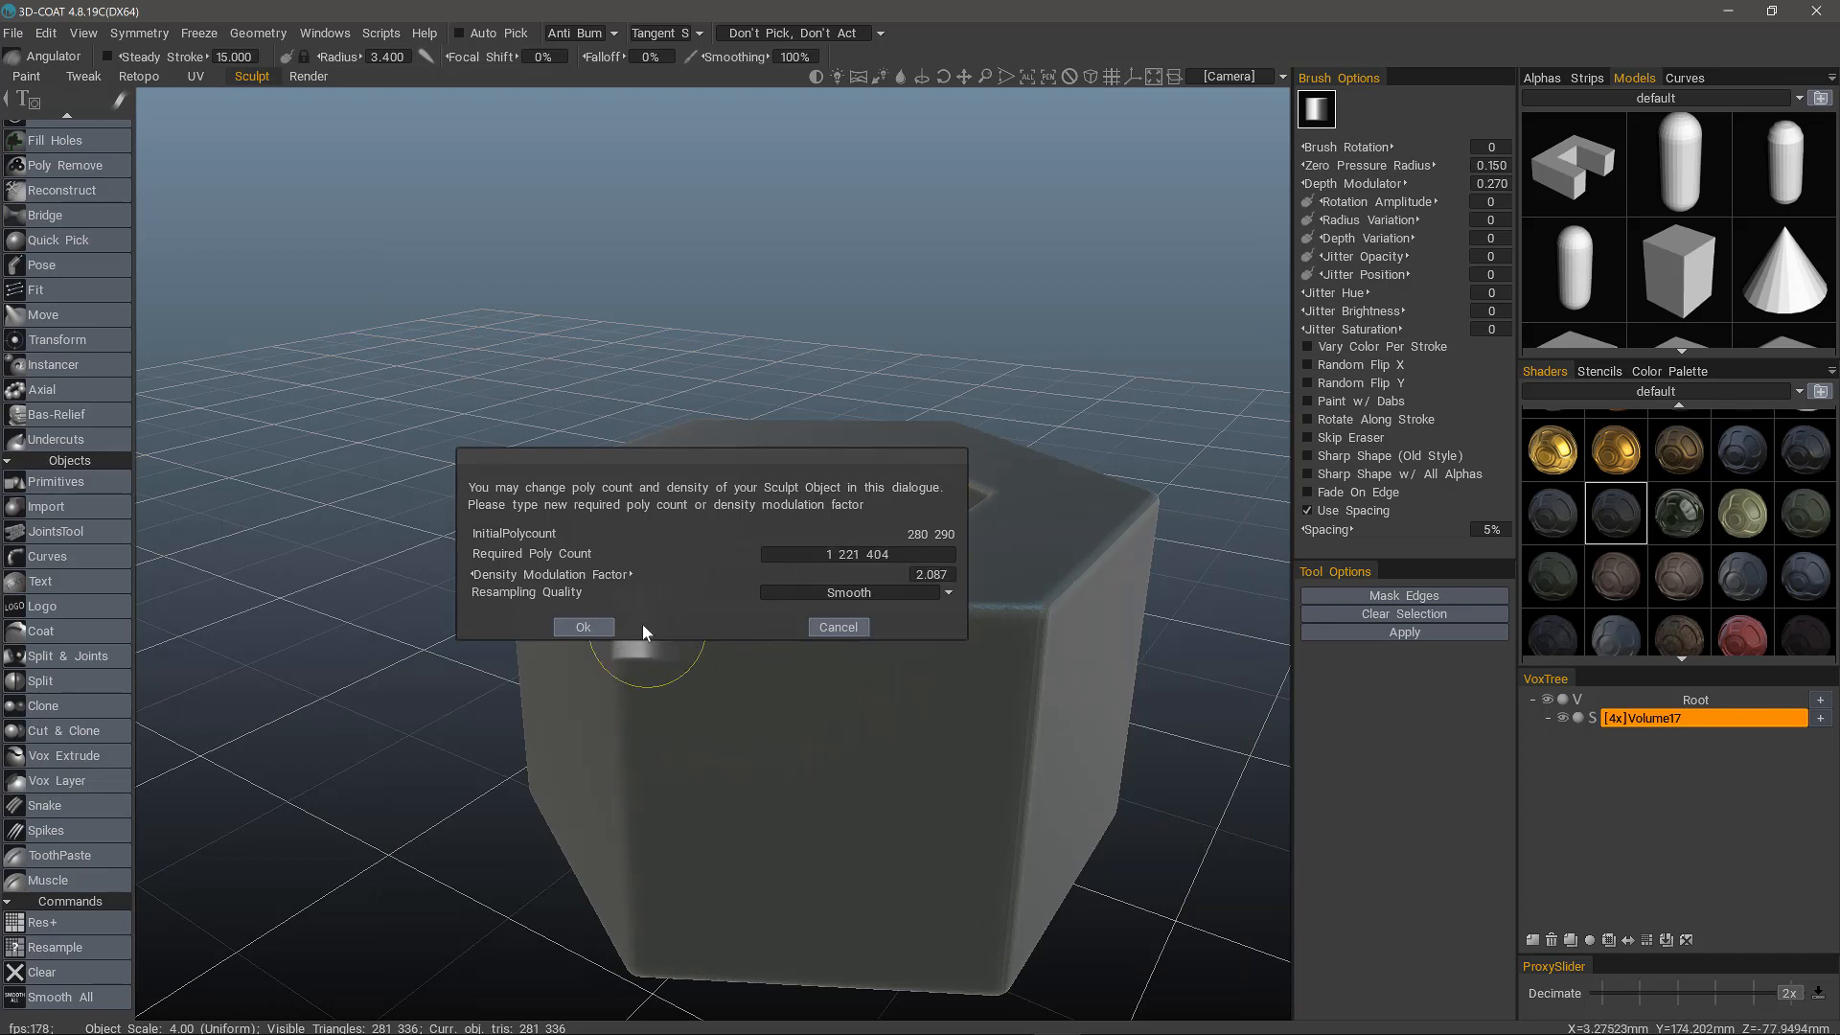
click(610, 627)
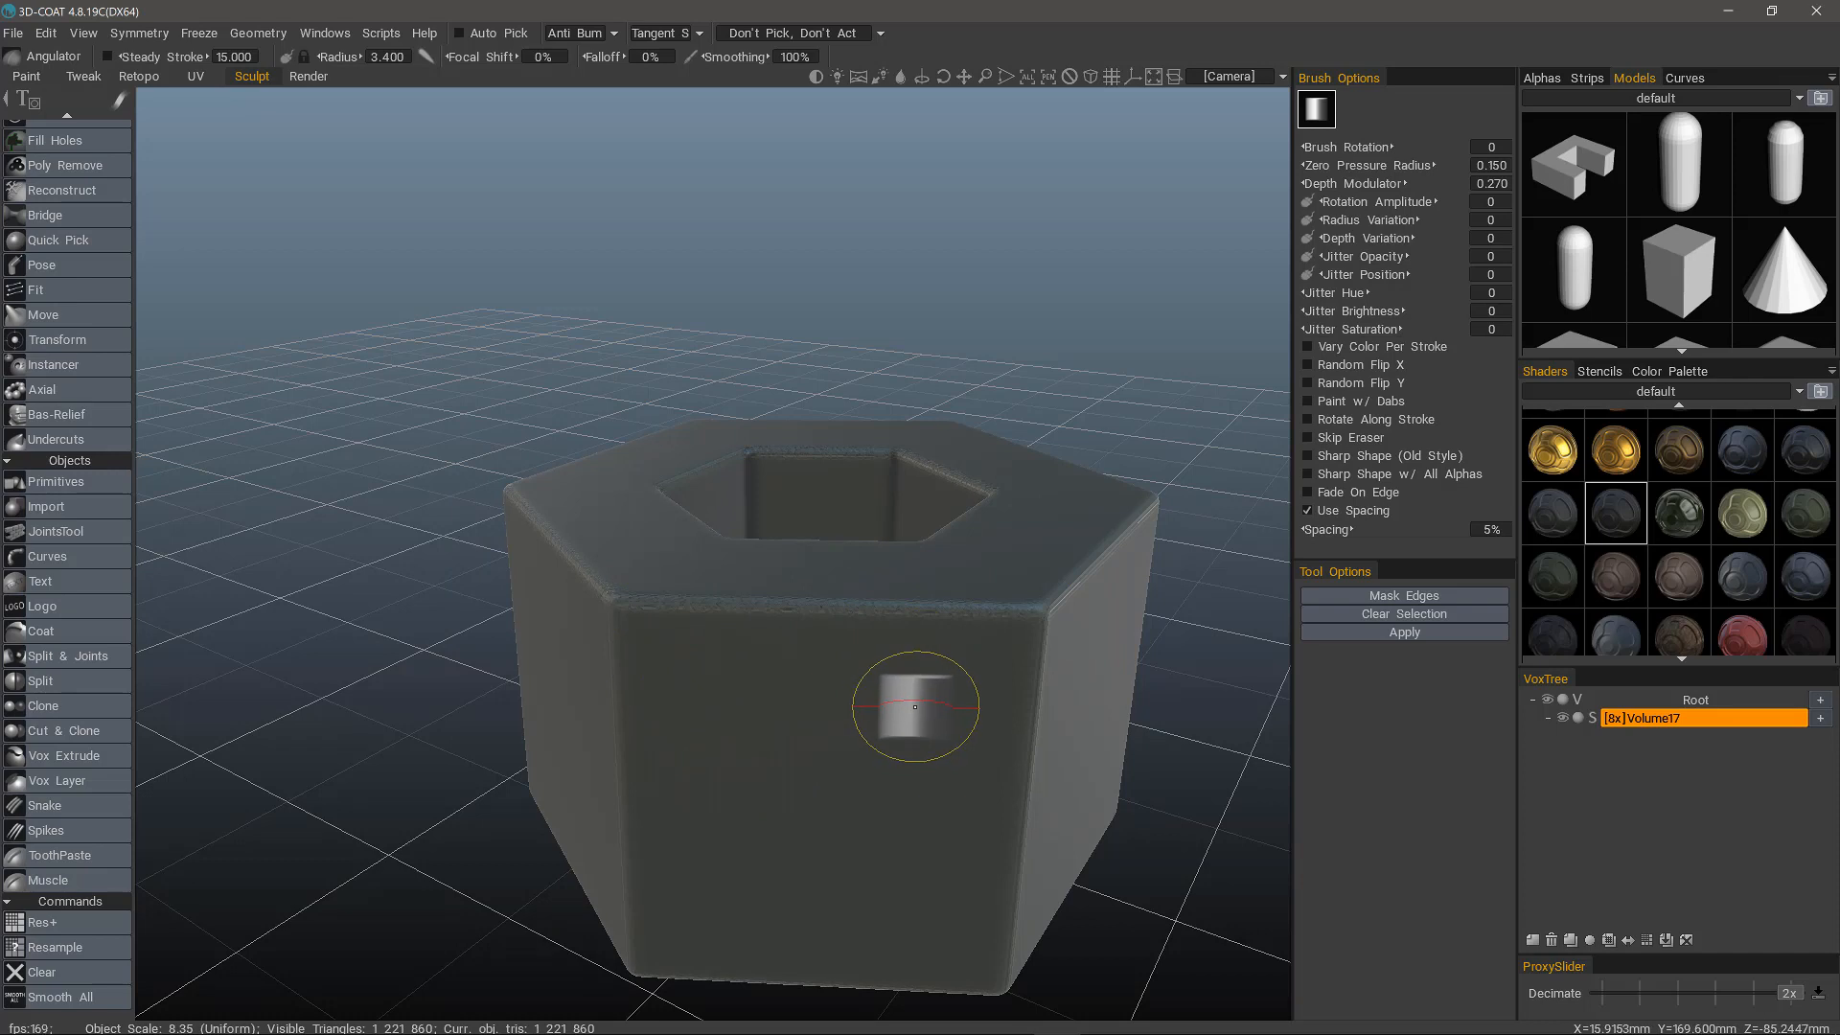
Smooth the entire surface with a smoothing degree of 6.950, keeping tangent smoothing and sharp boolean edges enabled.
click(77, 997)
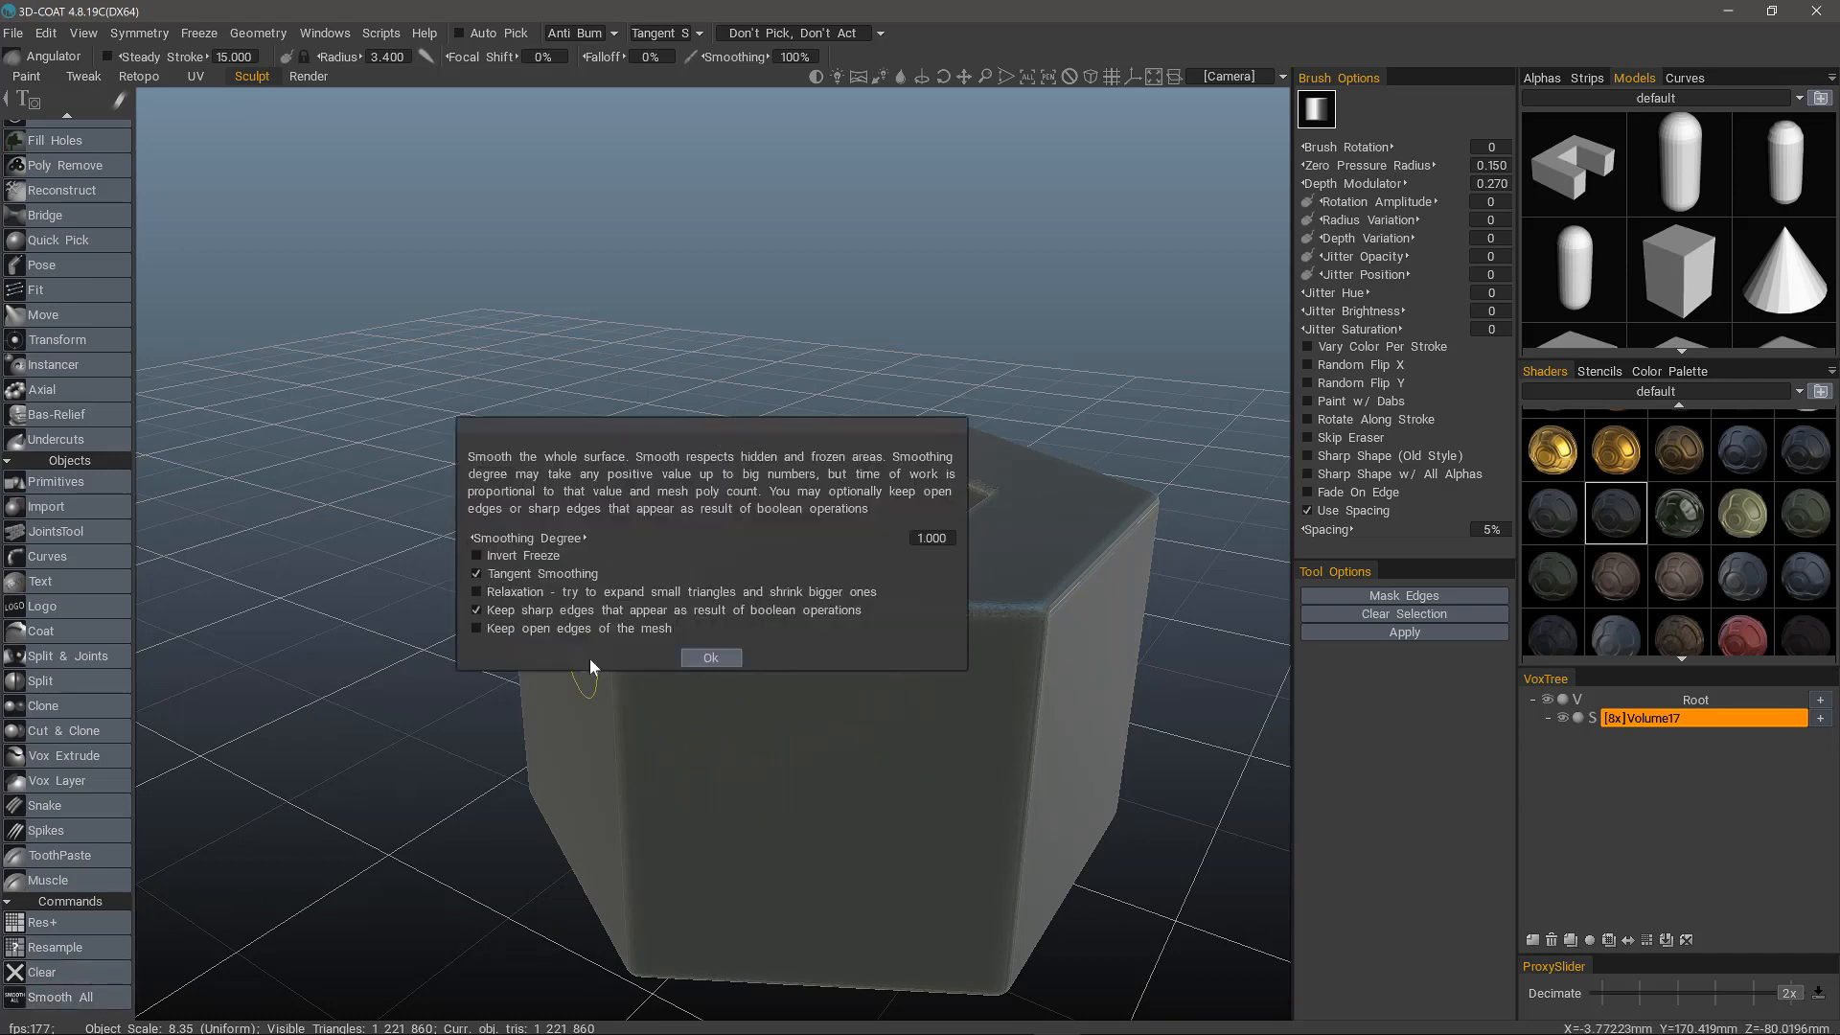
drag(633, 541, 755, 542)
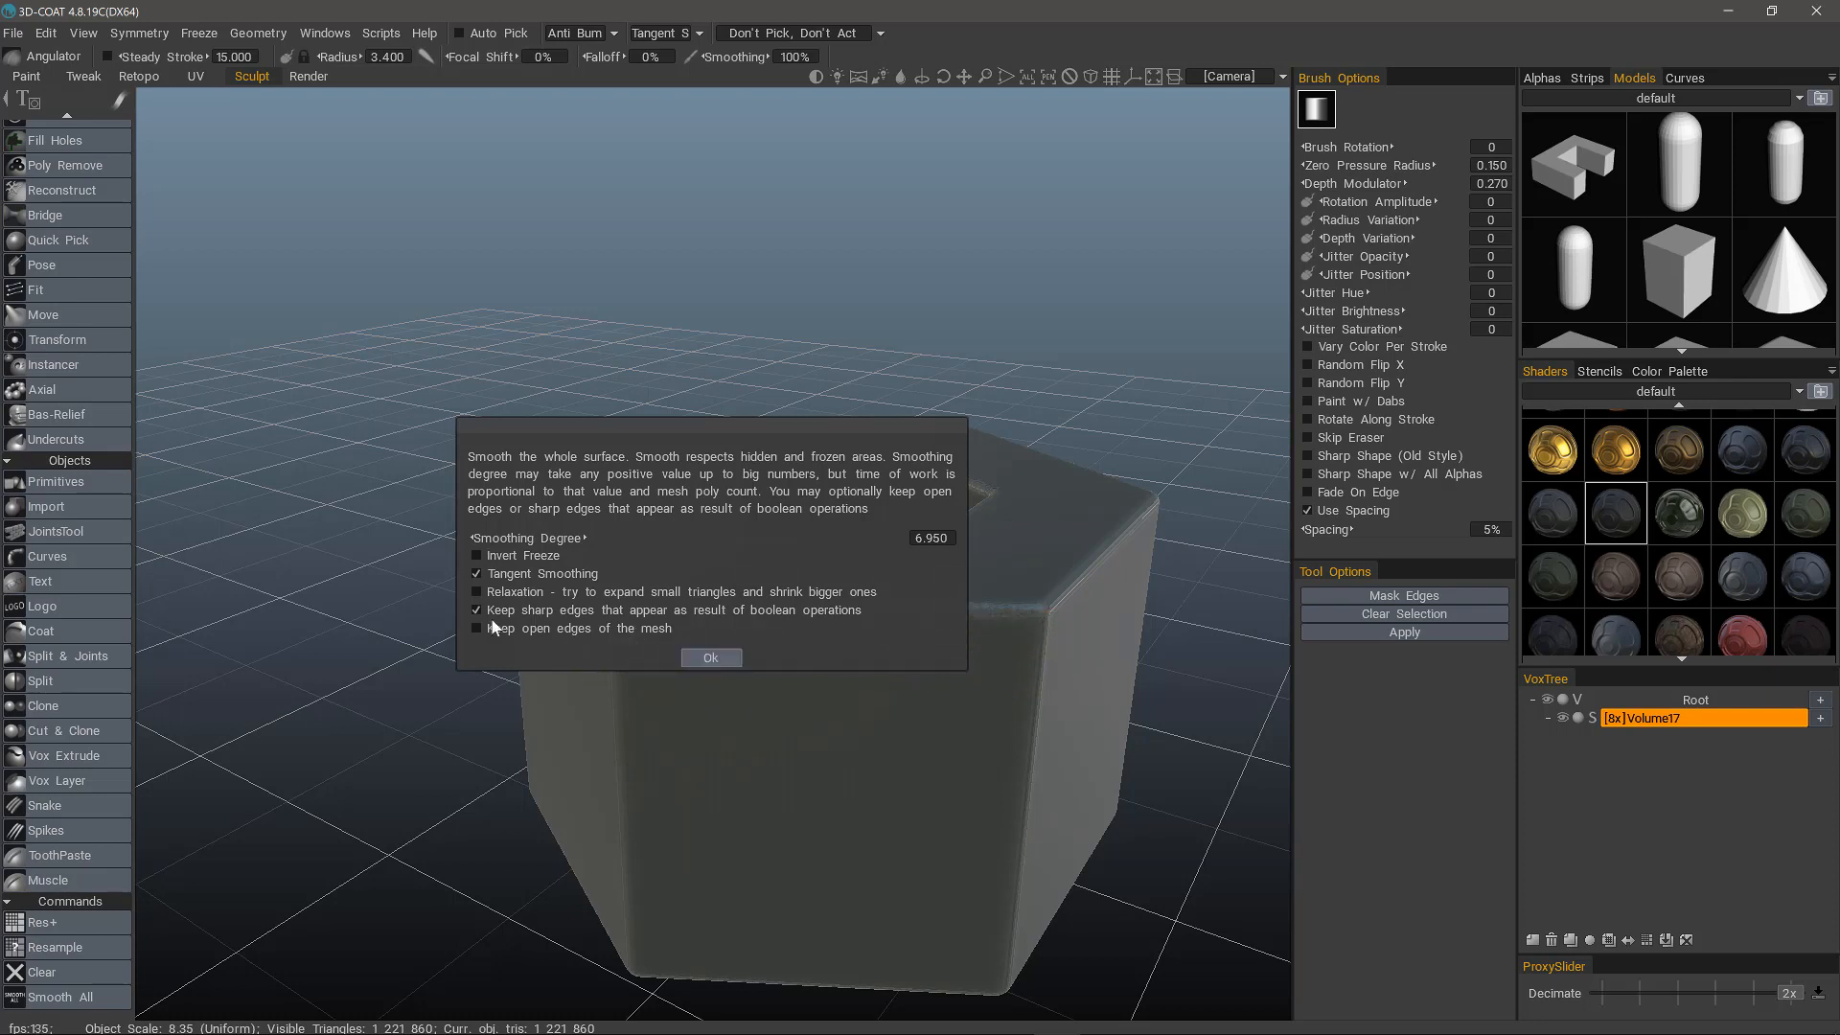
click(709, 659)
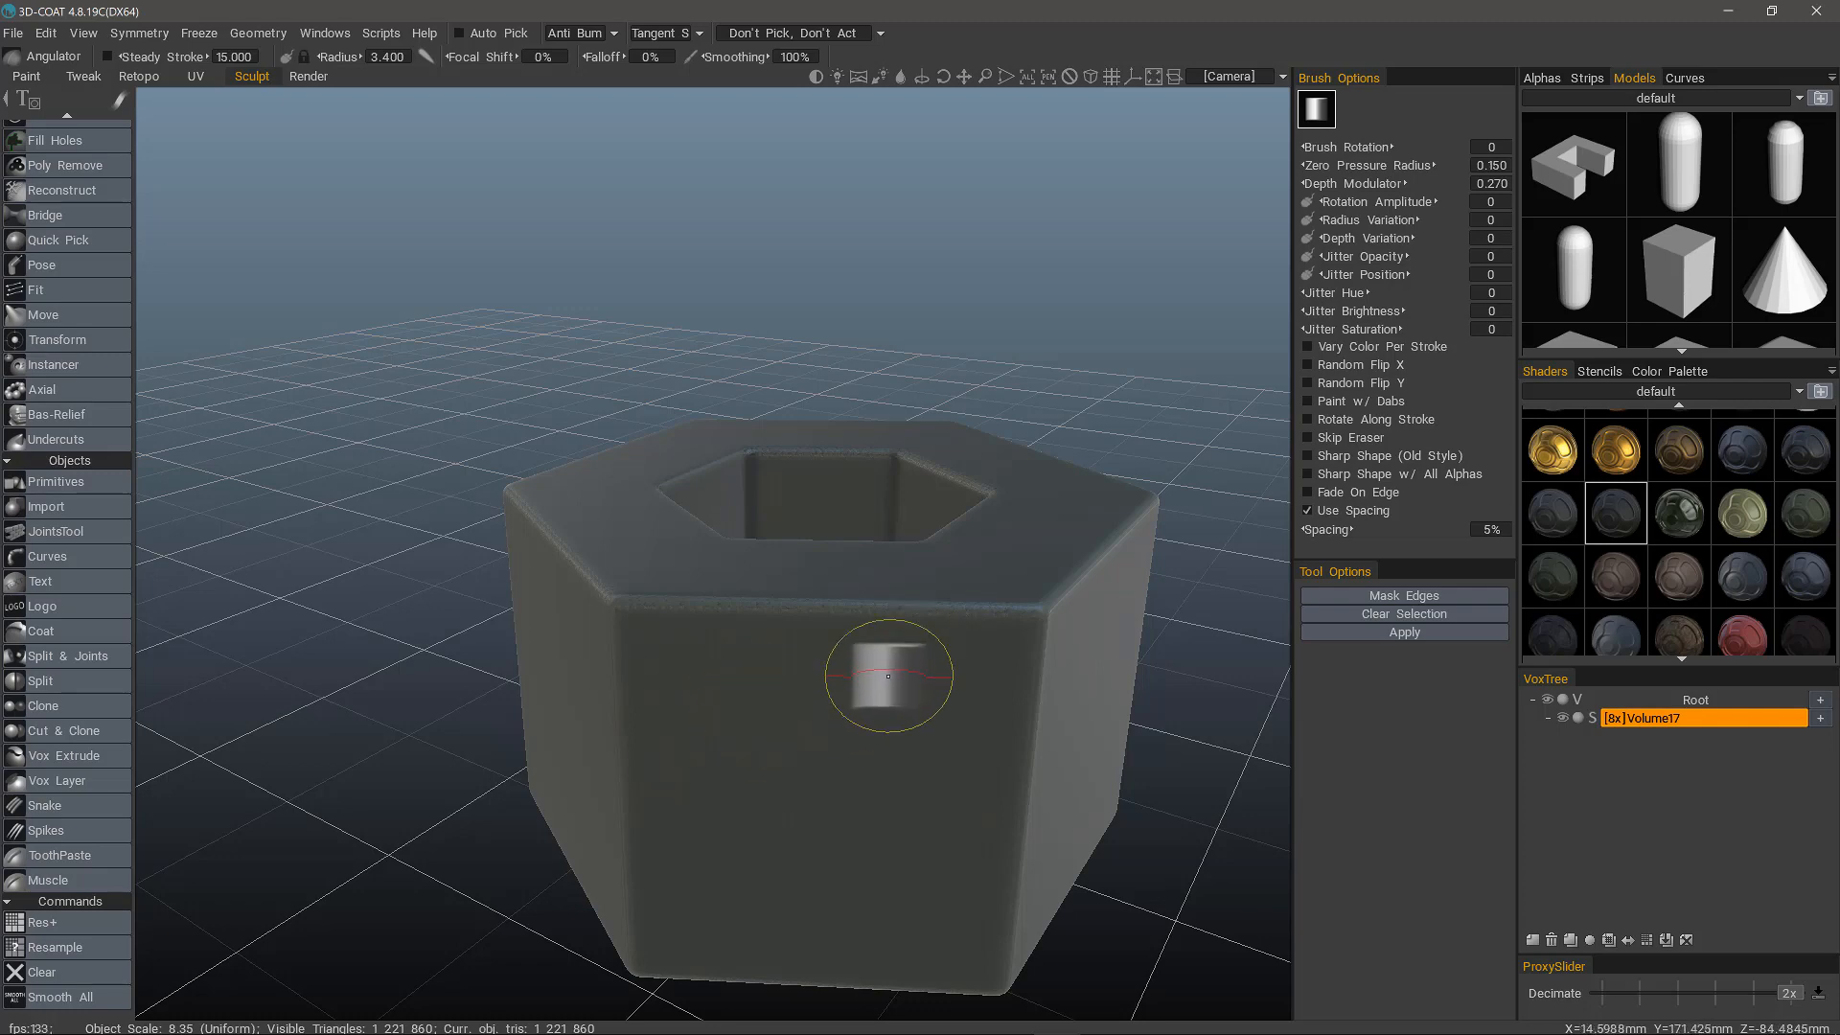
scroll(56, 515, down, 10)
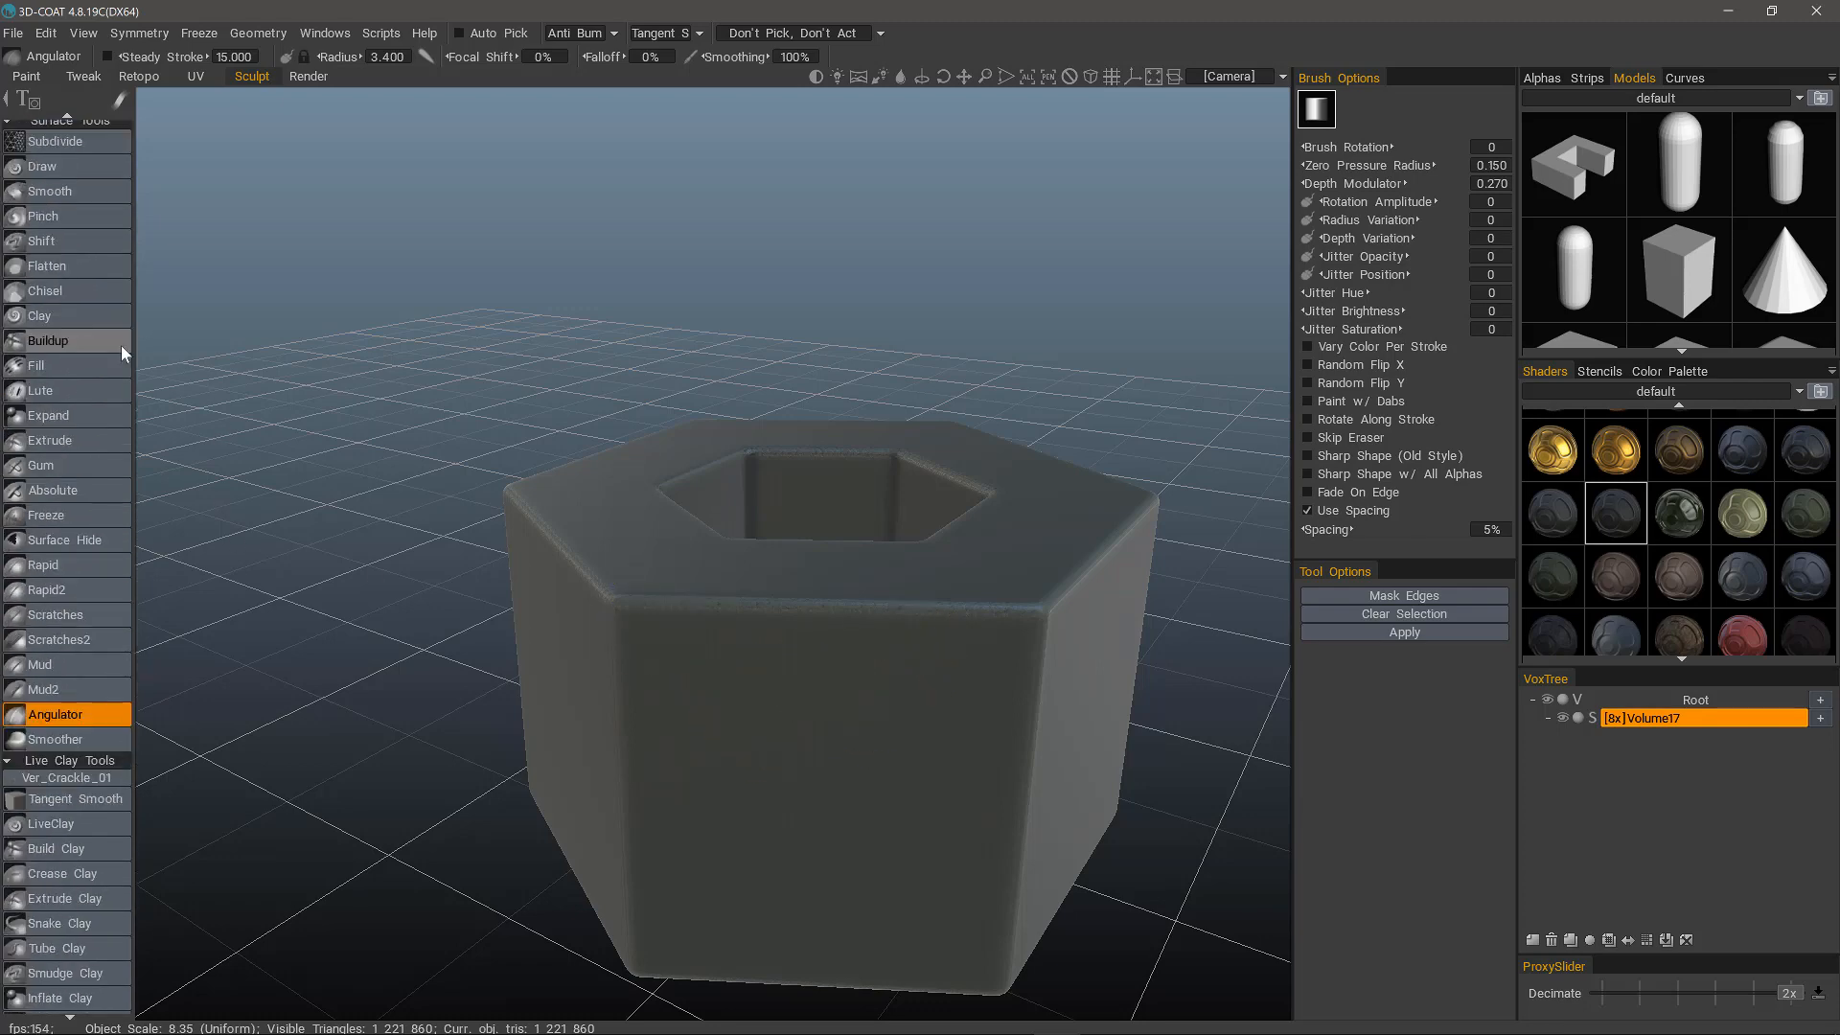
Mask all edges of the smoothed hexagonal tube automatically with the Angulator's Mask Edges command.
click(1027, 652)
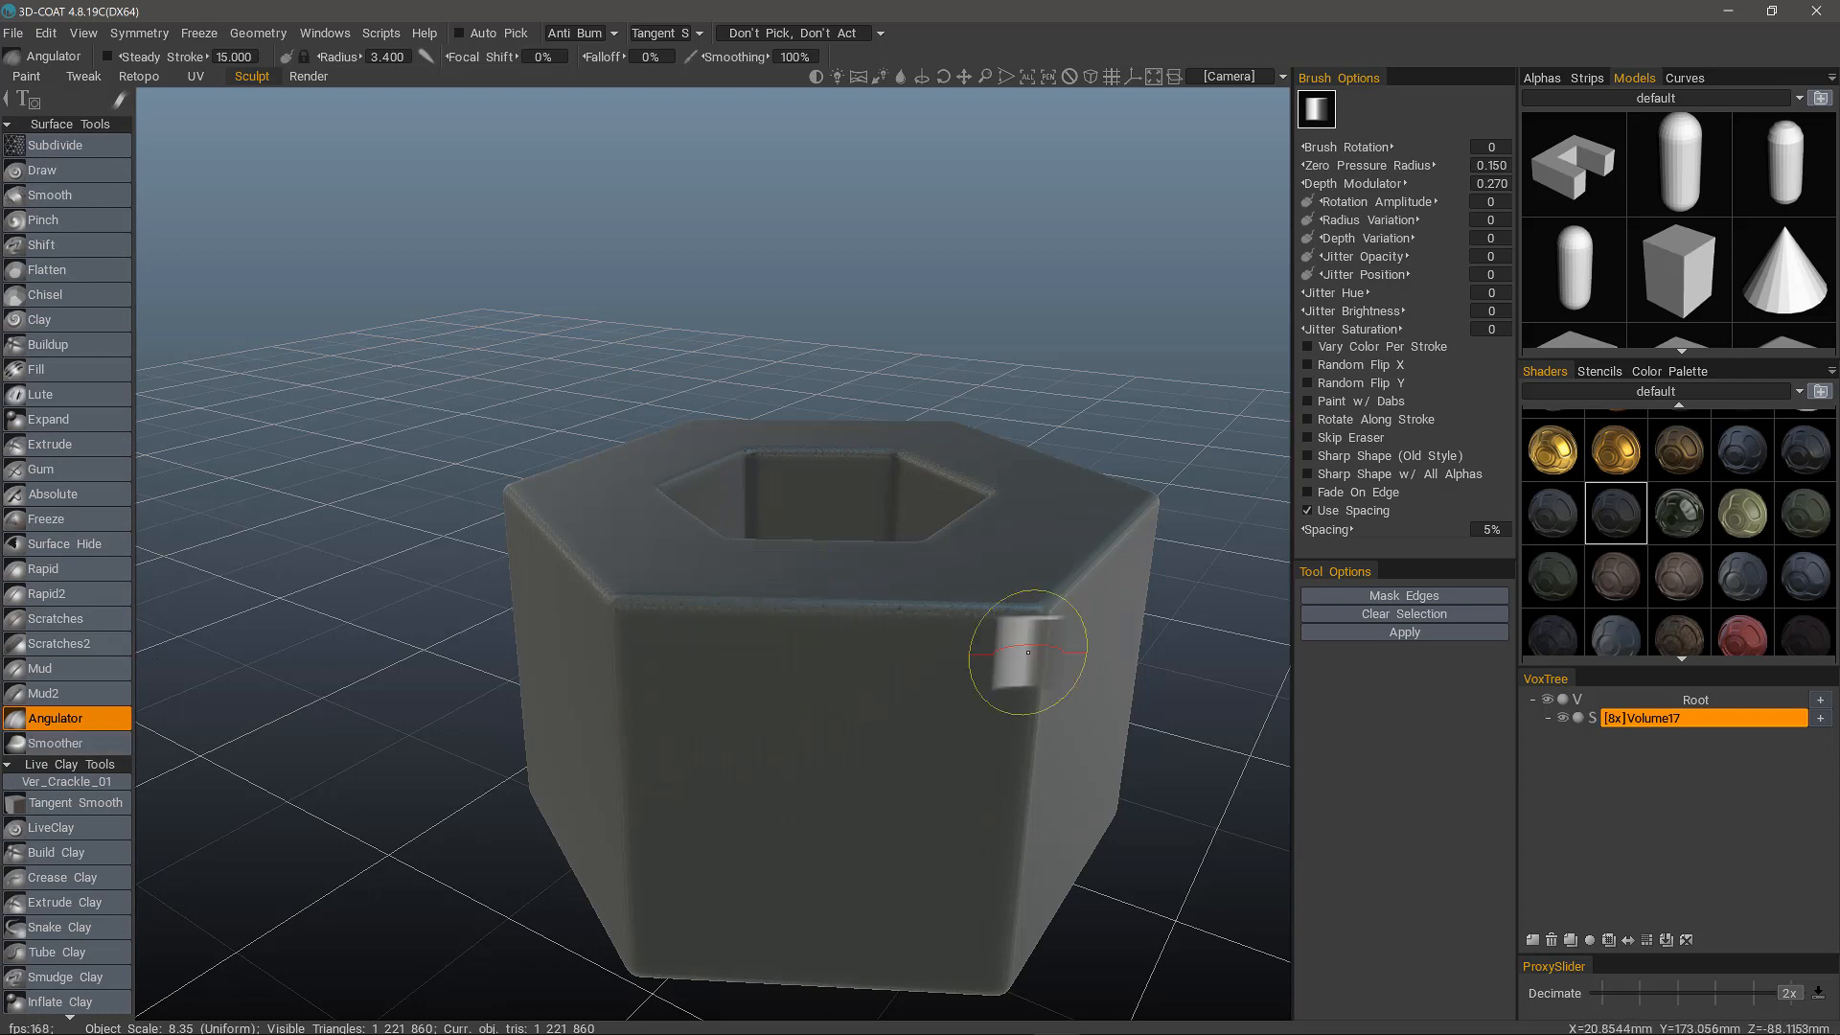
click(1389, 594)
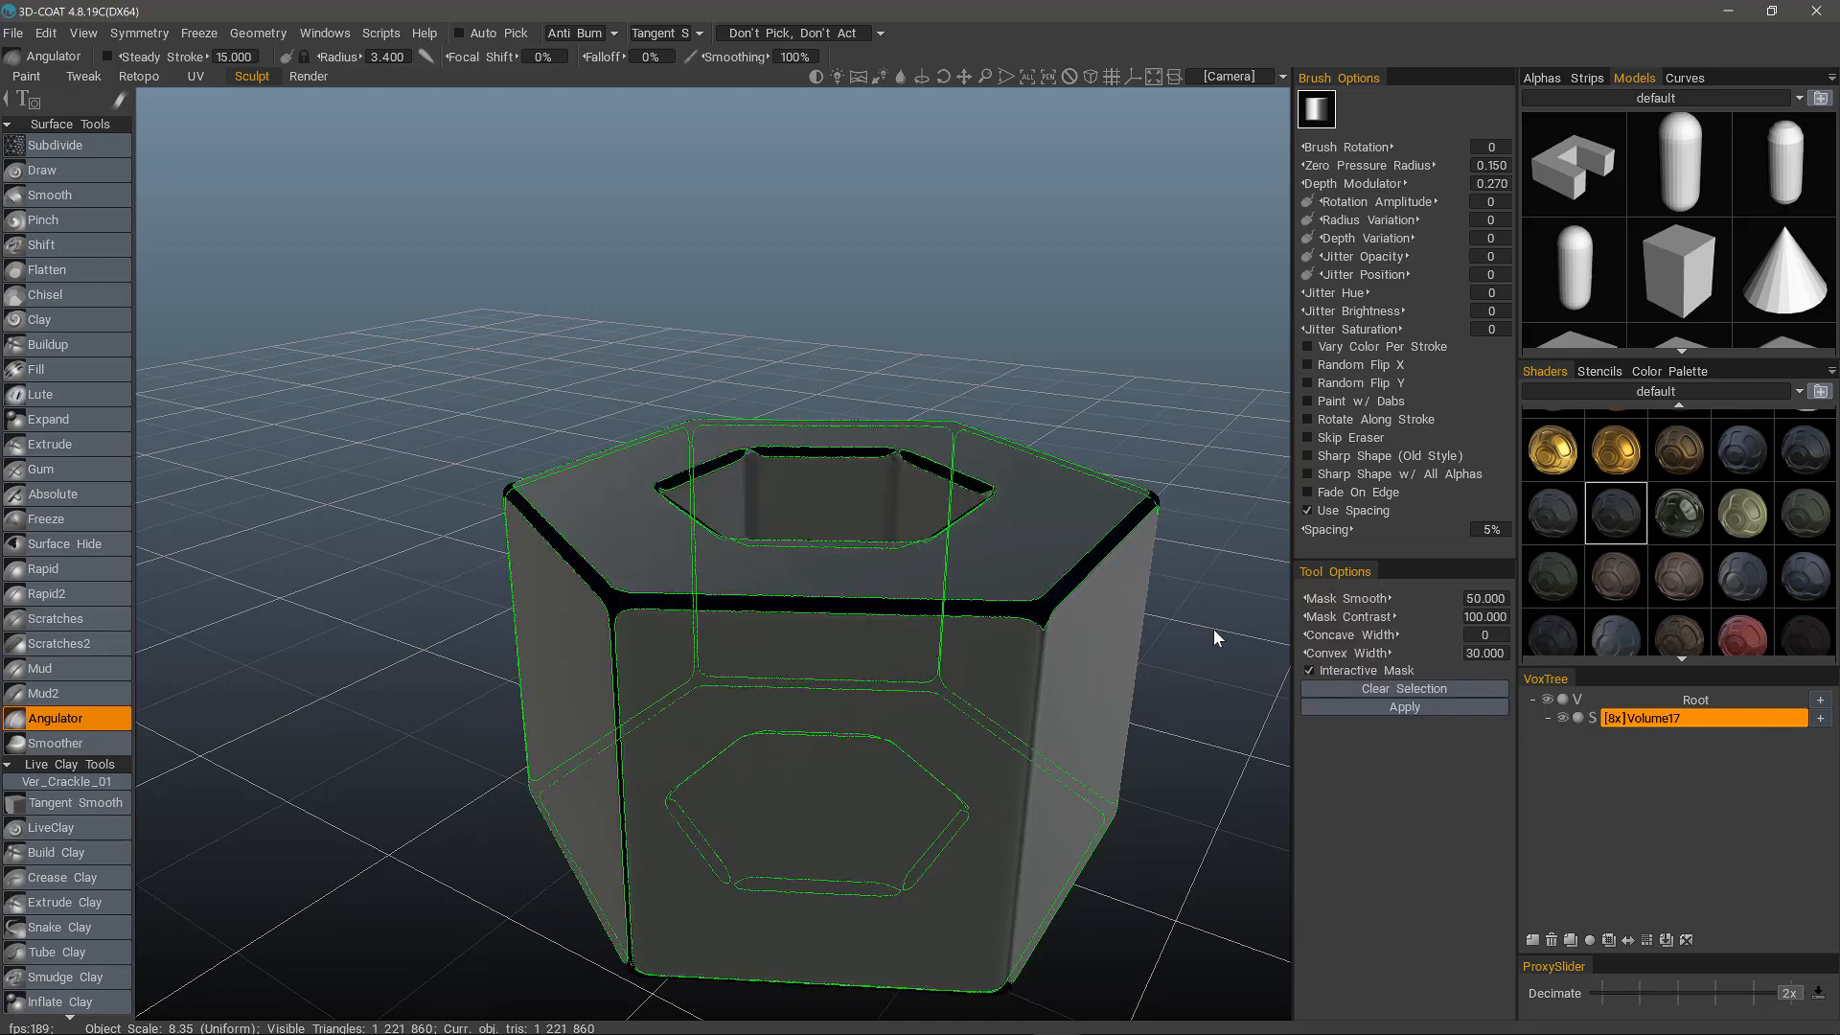
drag(1219, 624, 588, 744)
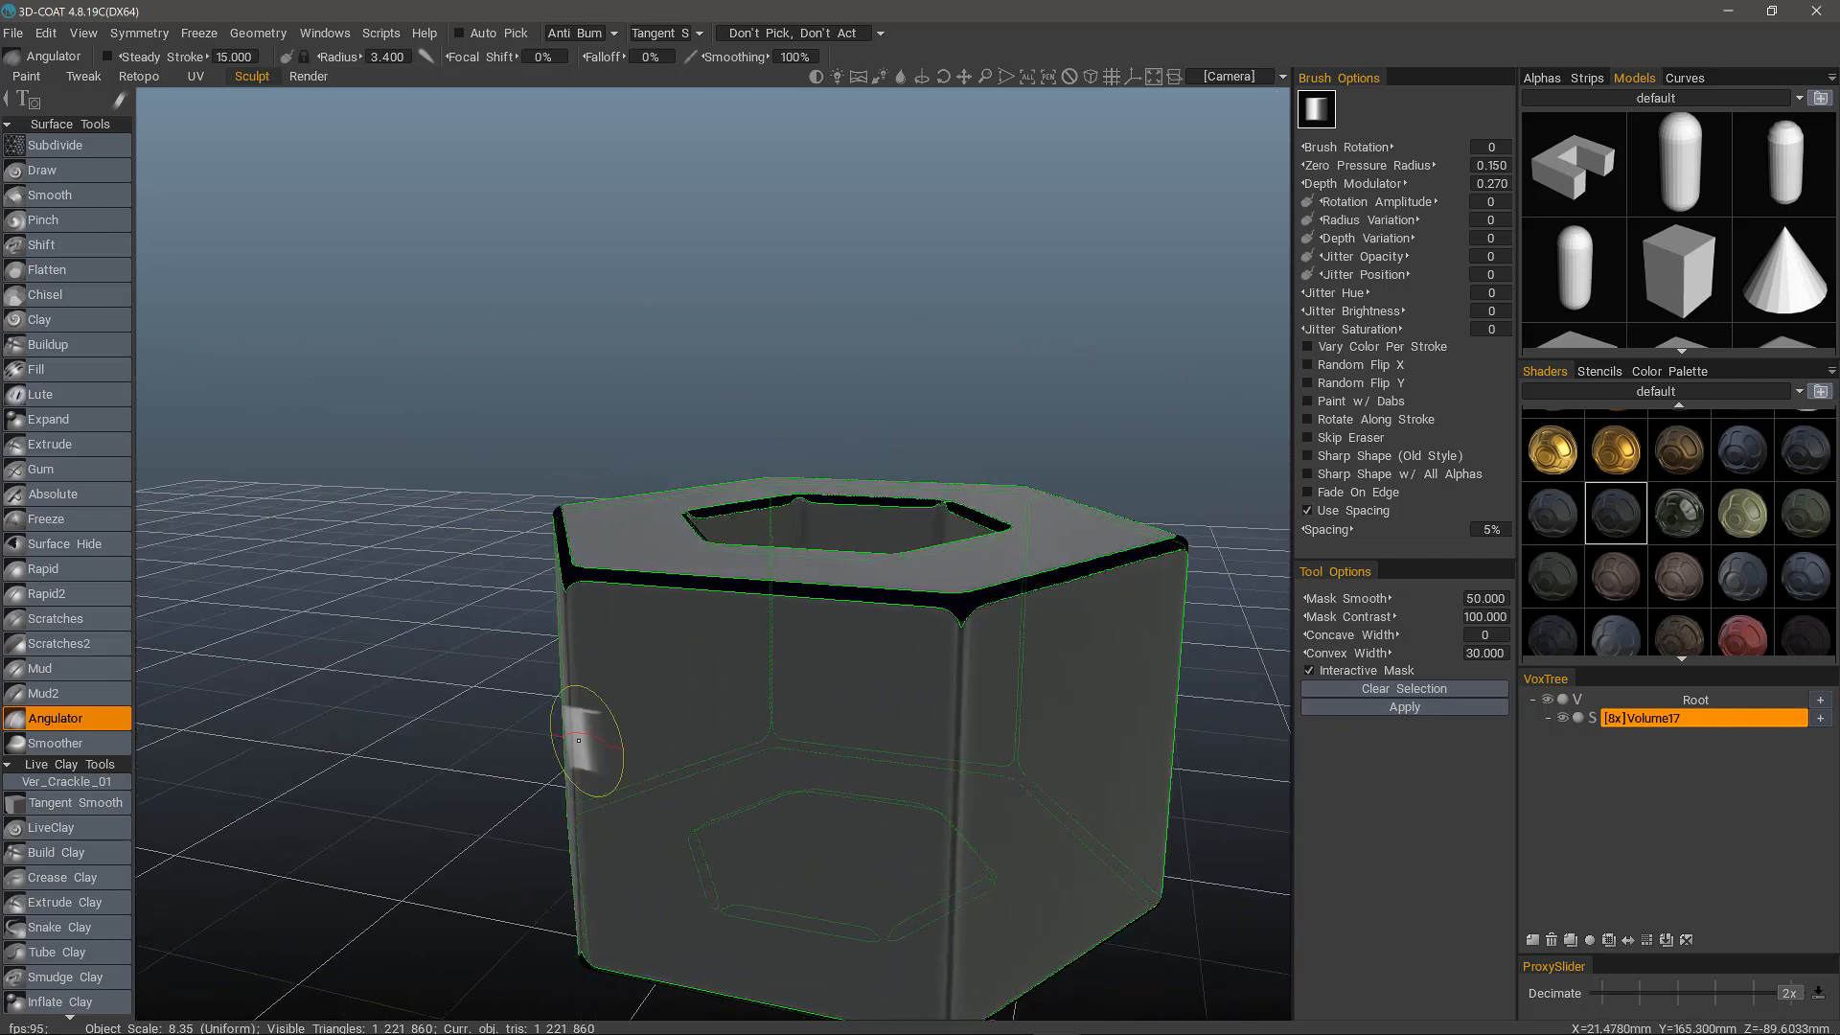
drag(1351, 678, 1257, 621)
middle_drag(1256, 621, 1263, 541)
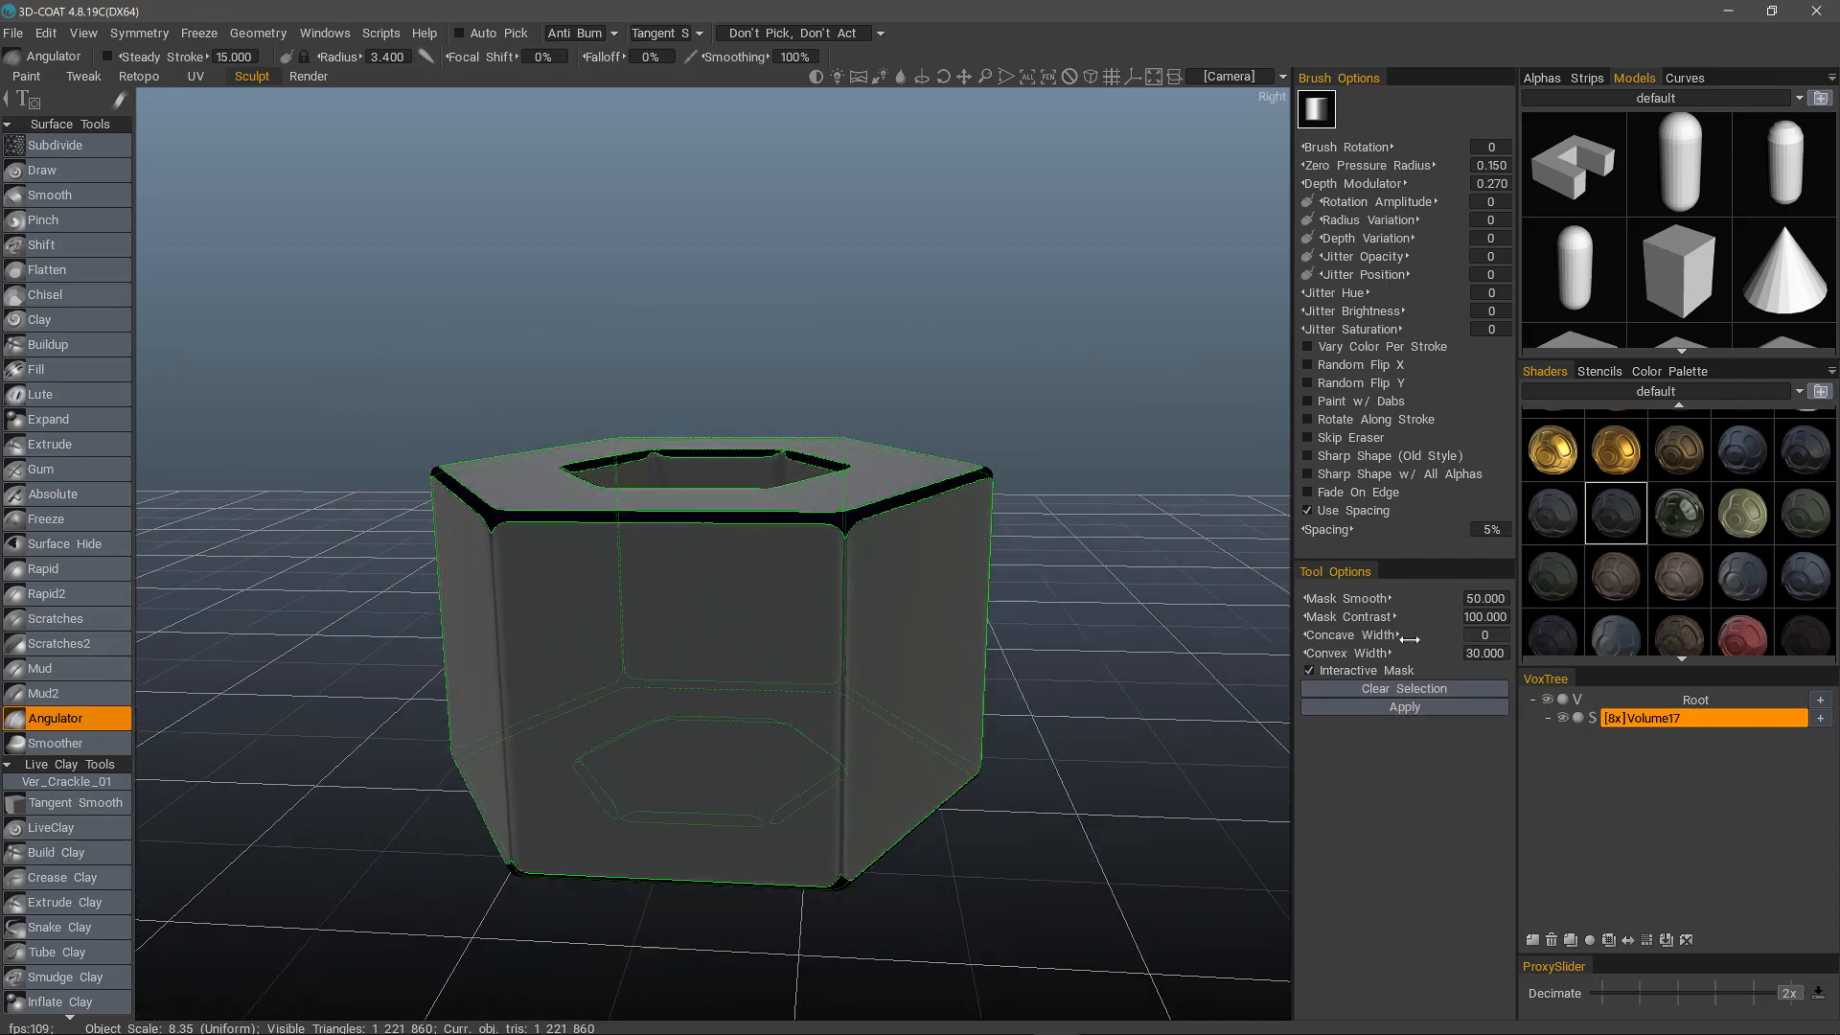
Set the edge mask's Convex Width to 35 and check the widened mask around the tube.
click(1476, 652)
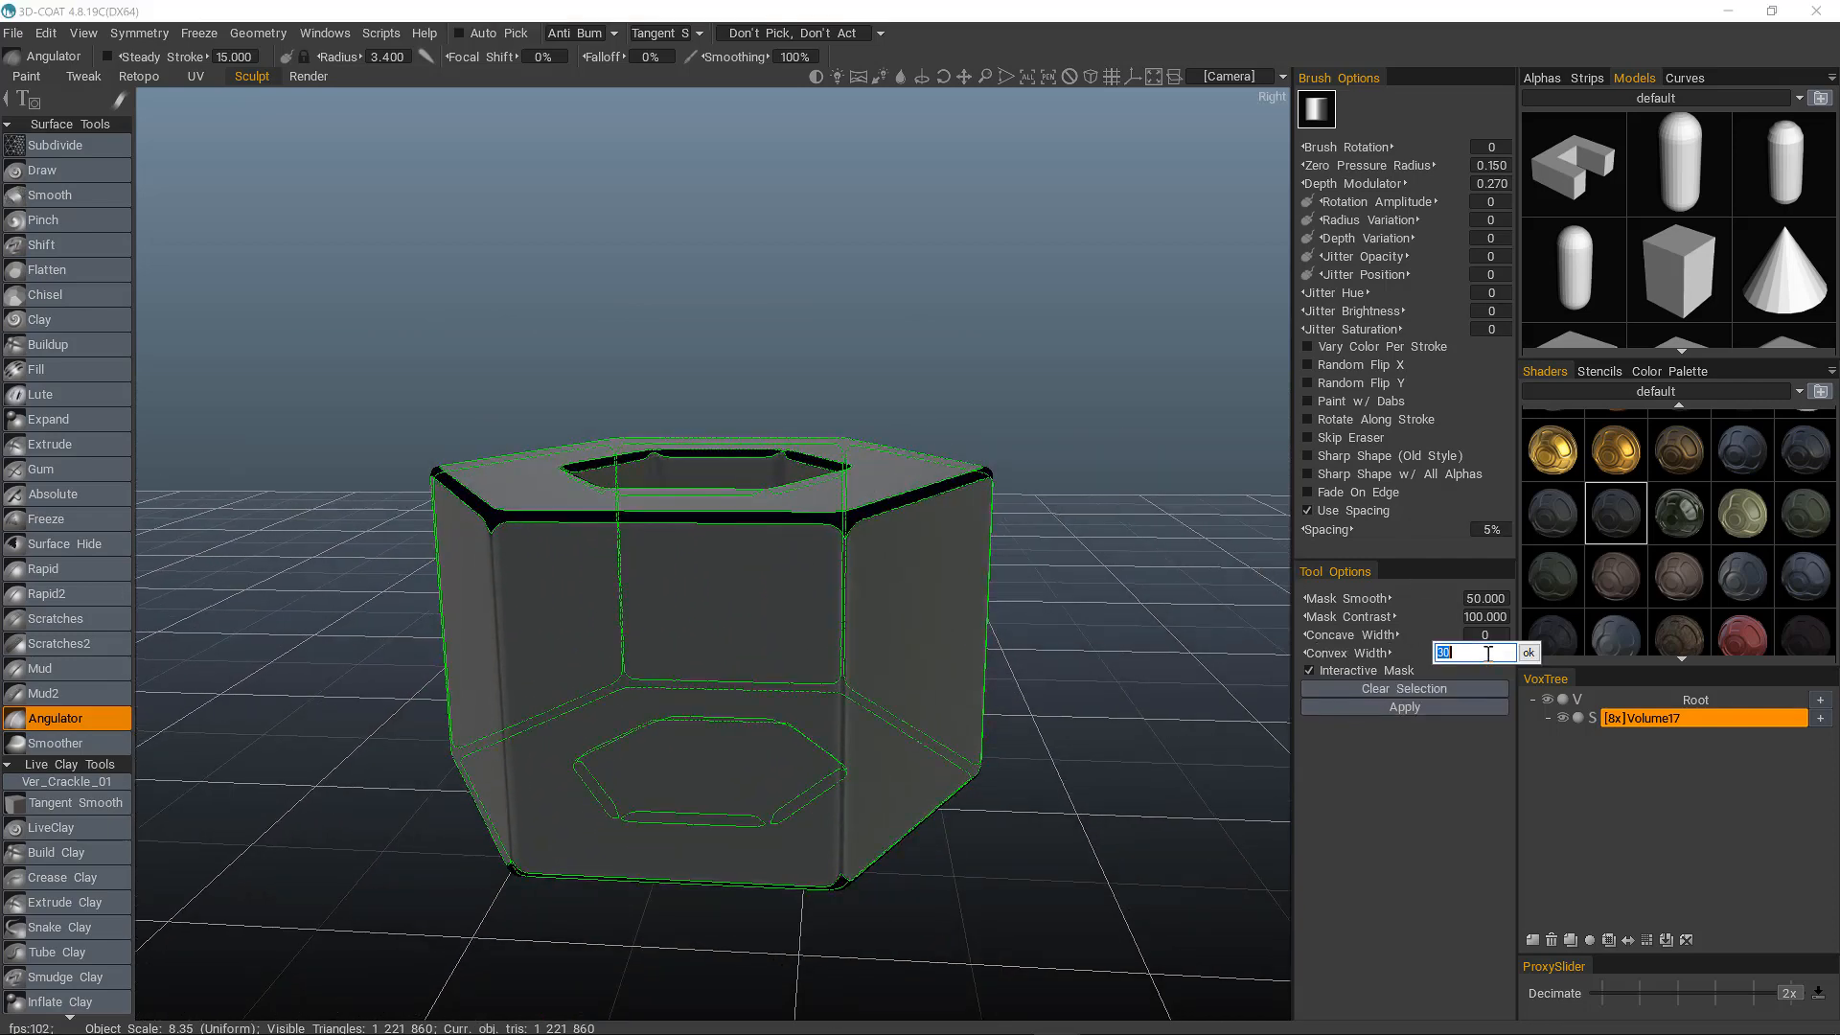
text(35)
key(Return)
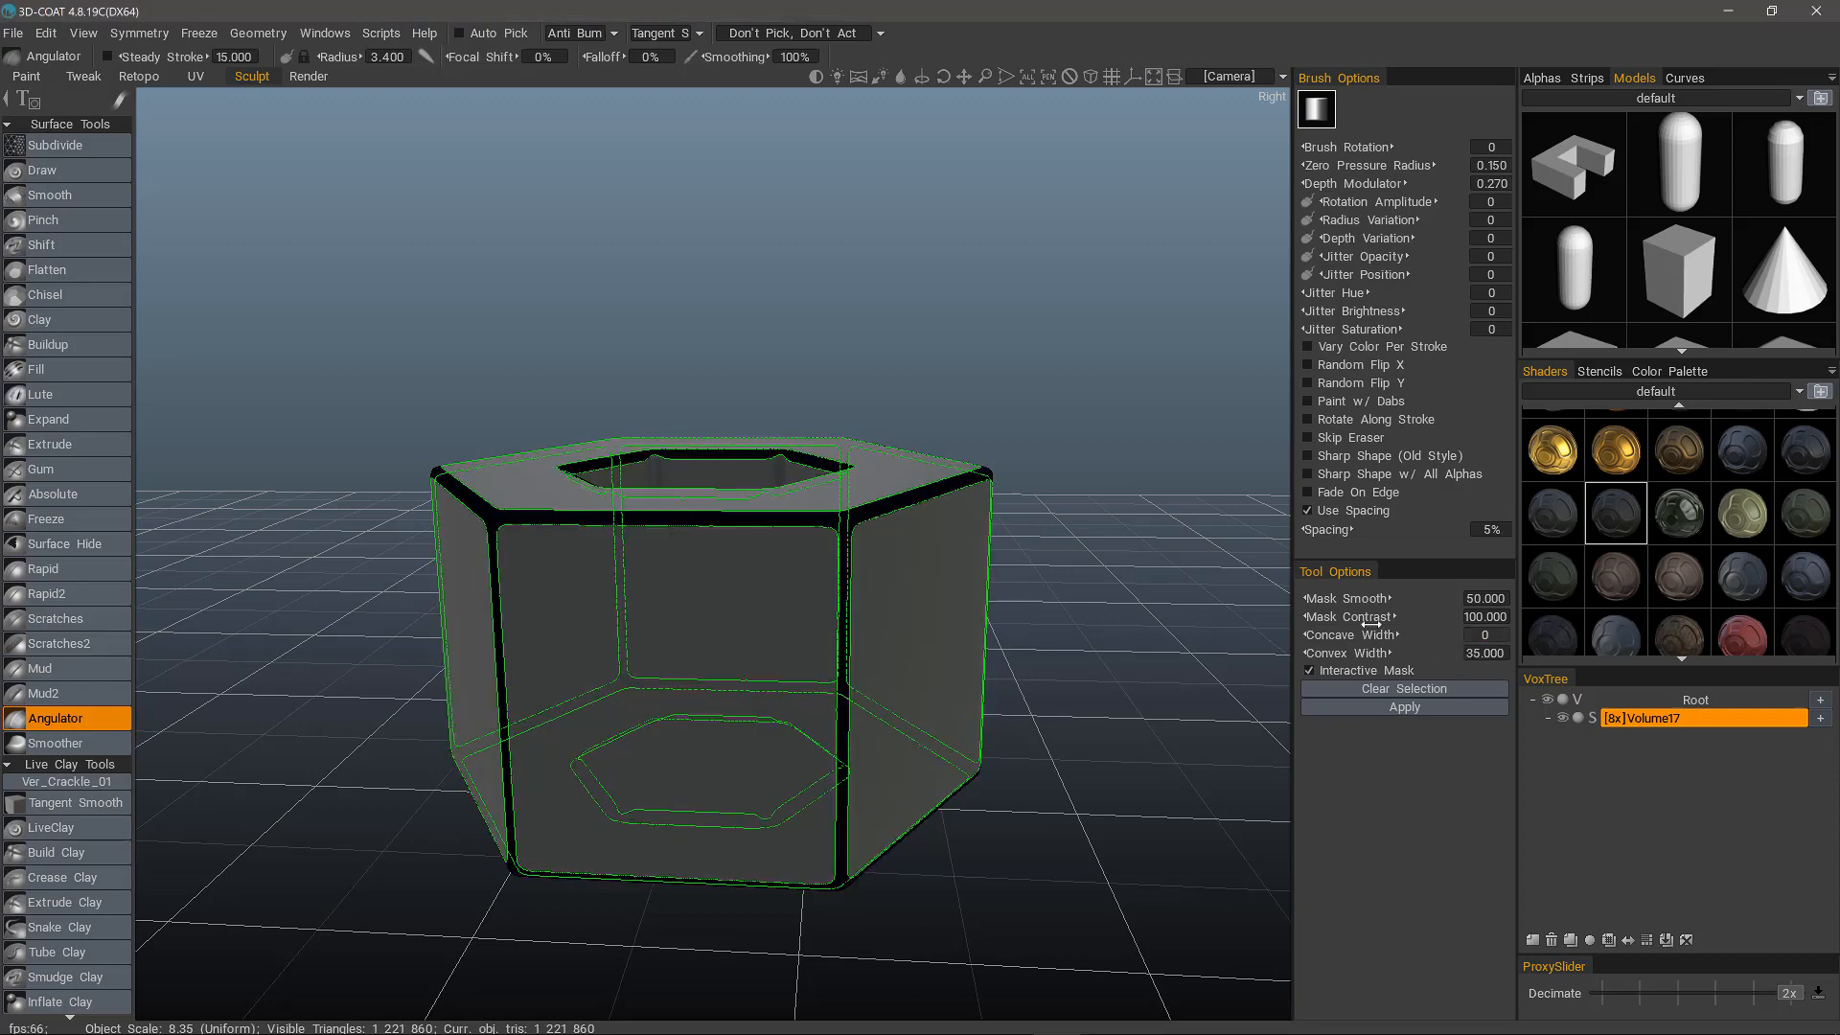
alt+drag(982, 533, 997, 636)
scroll(1001, 635, up, 4)
scroll(1010, 451, up, 3)
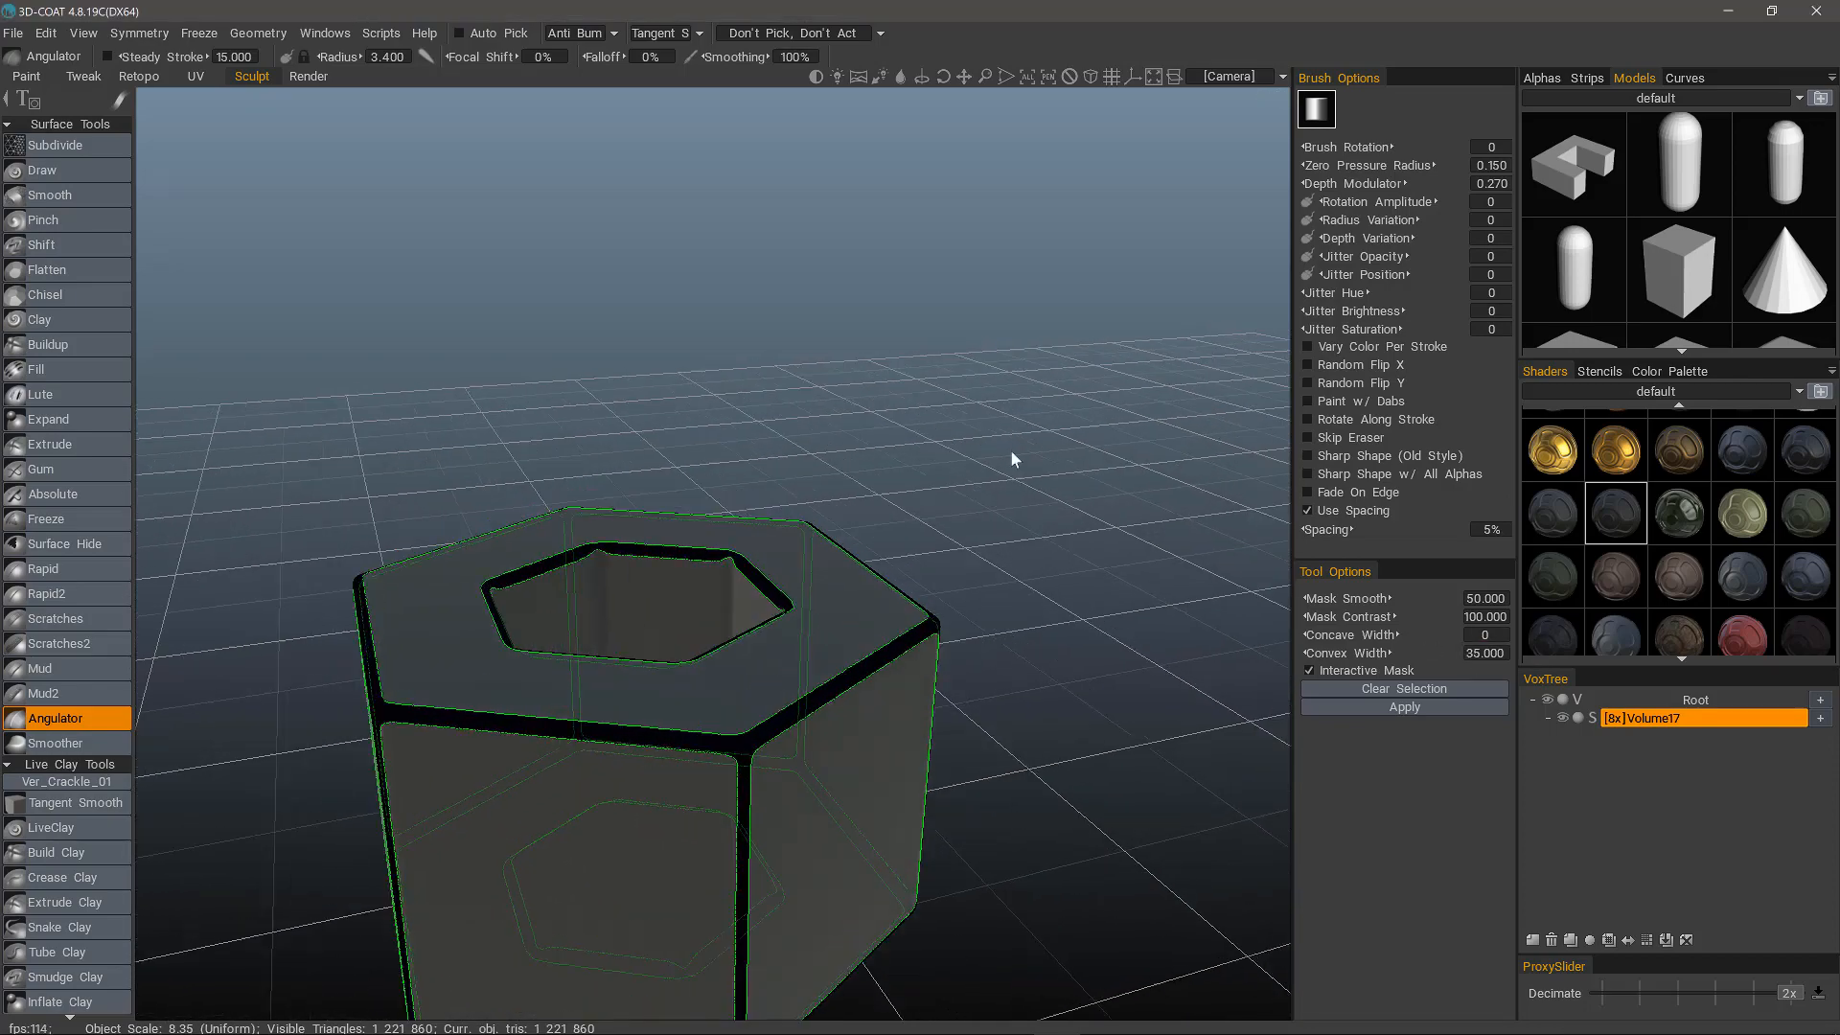
scroll(1121, 508, down, 3)
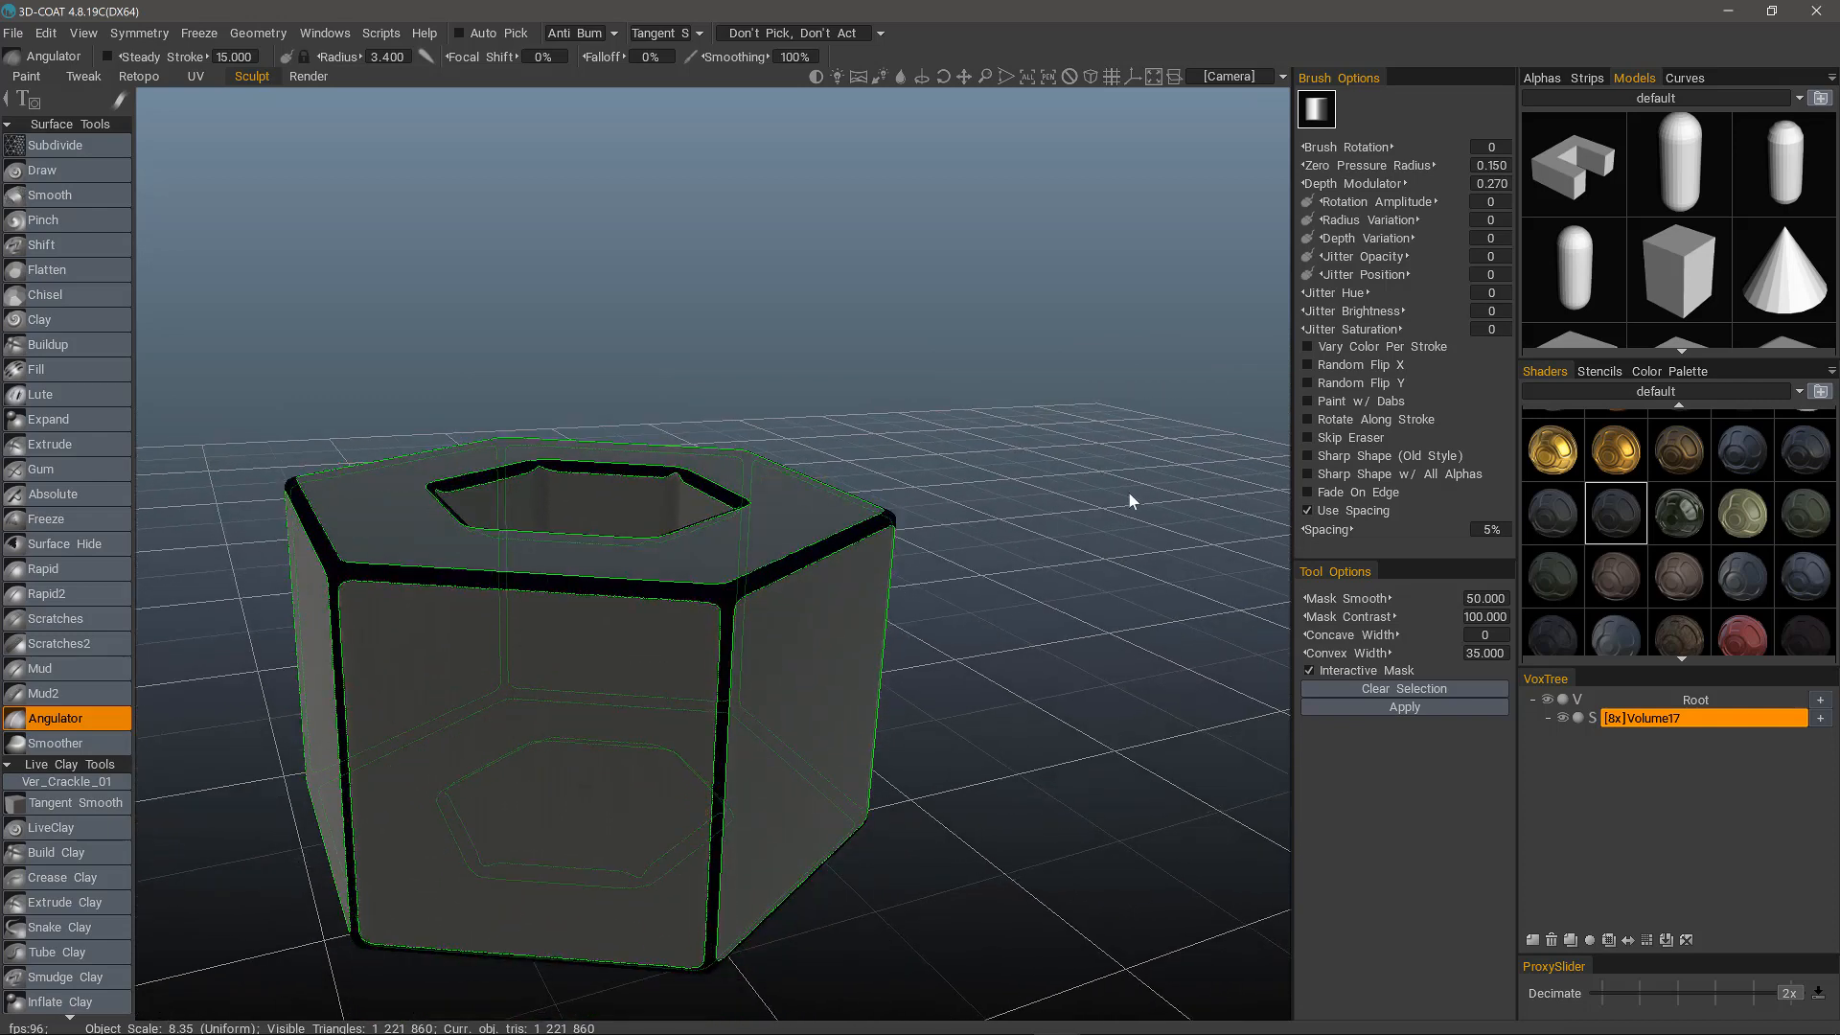
Apply the Angulator to the masked edges of the hexagonal tube and clear the selection.
click(1405, 707)
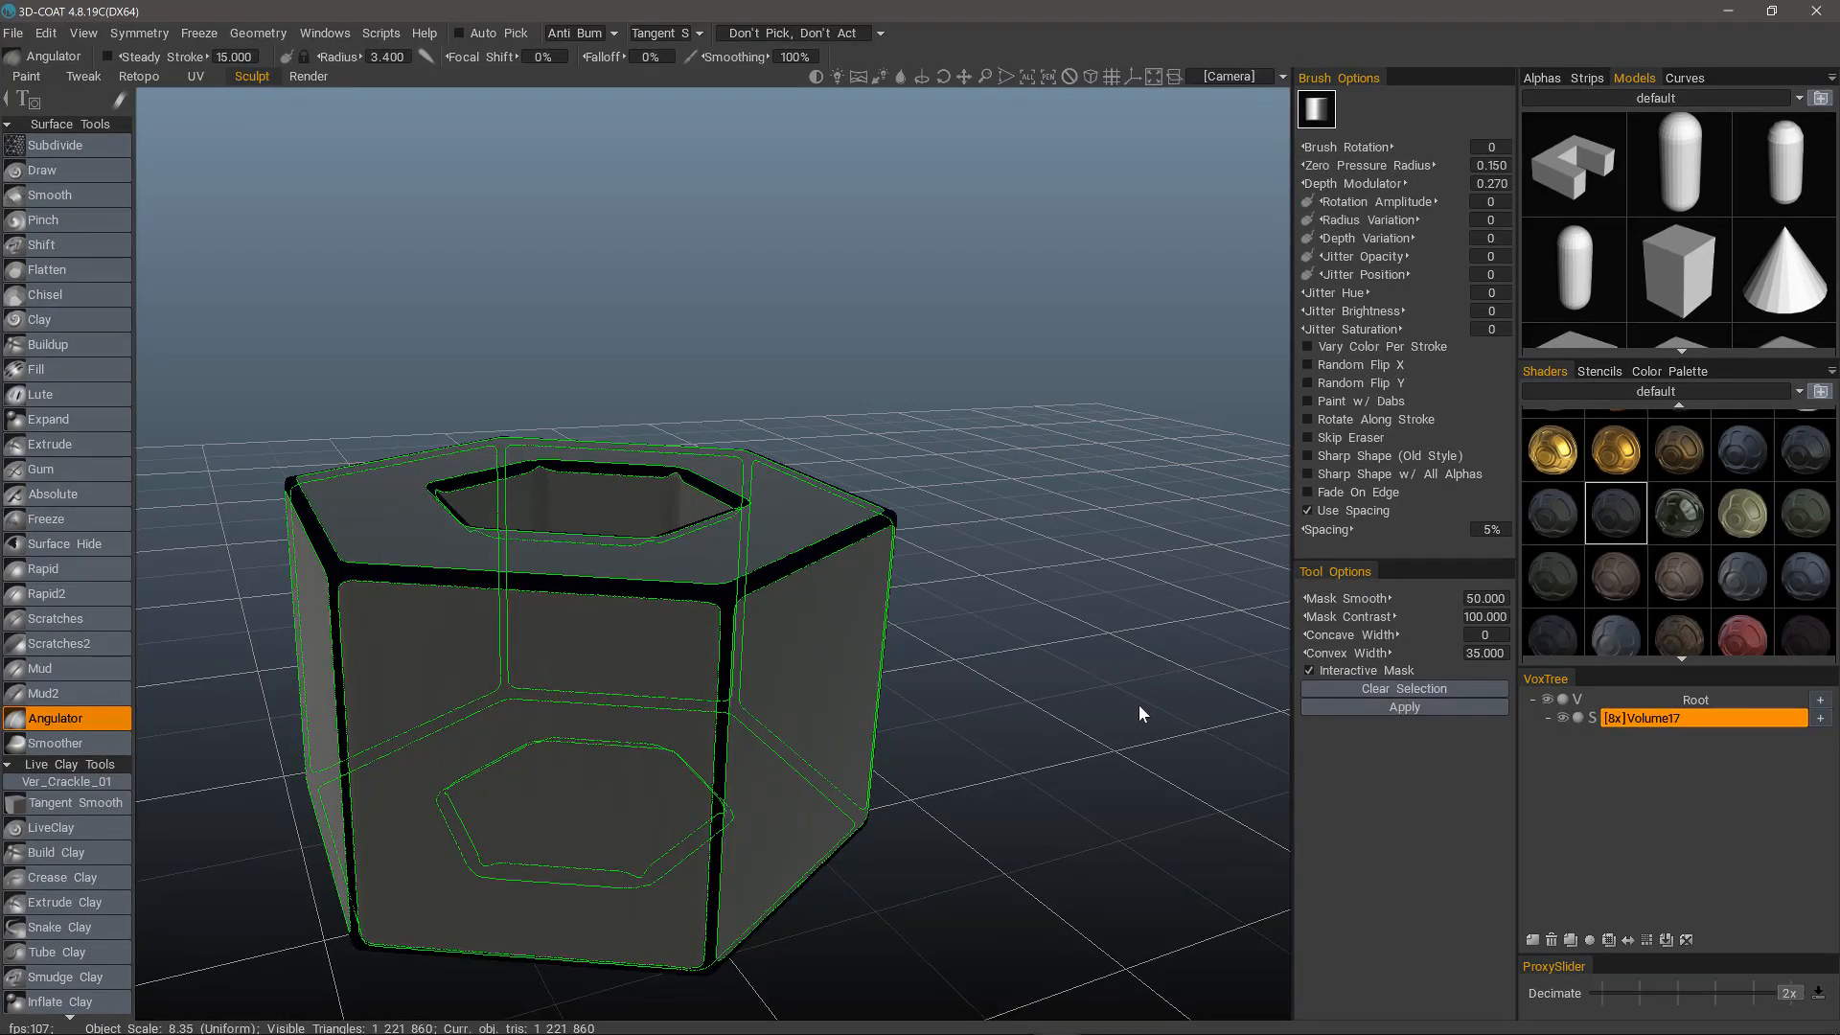
drag(1139, 713, 1284, 671)
click(1361, 688)
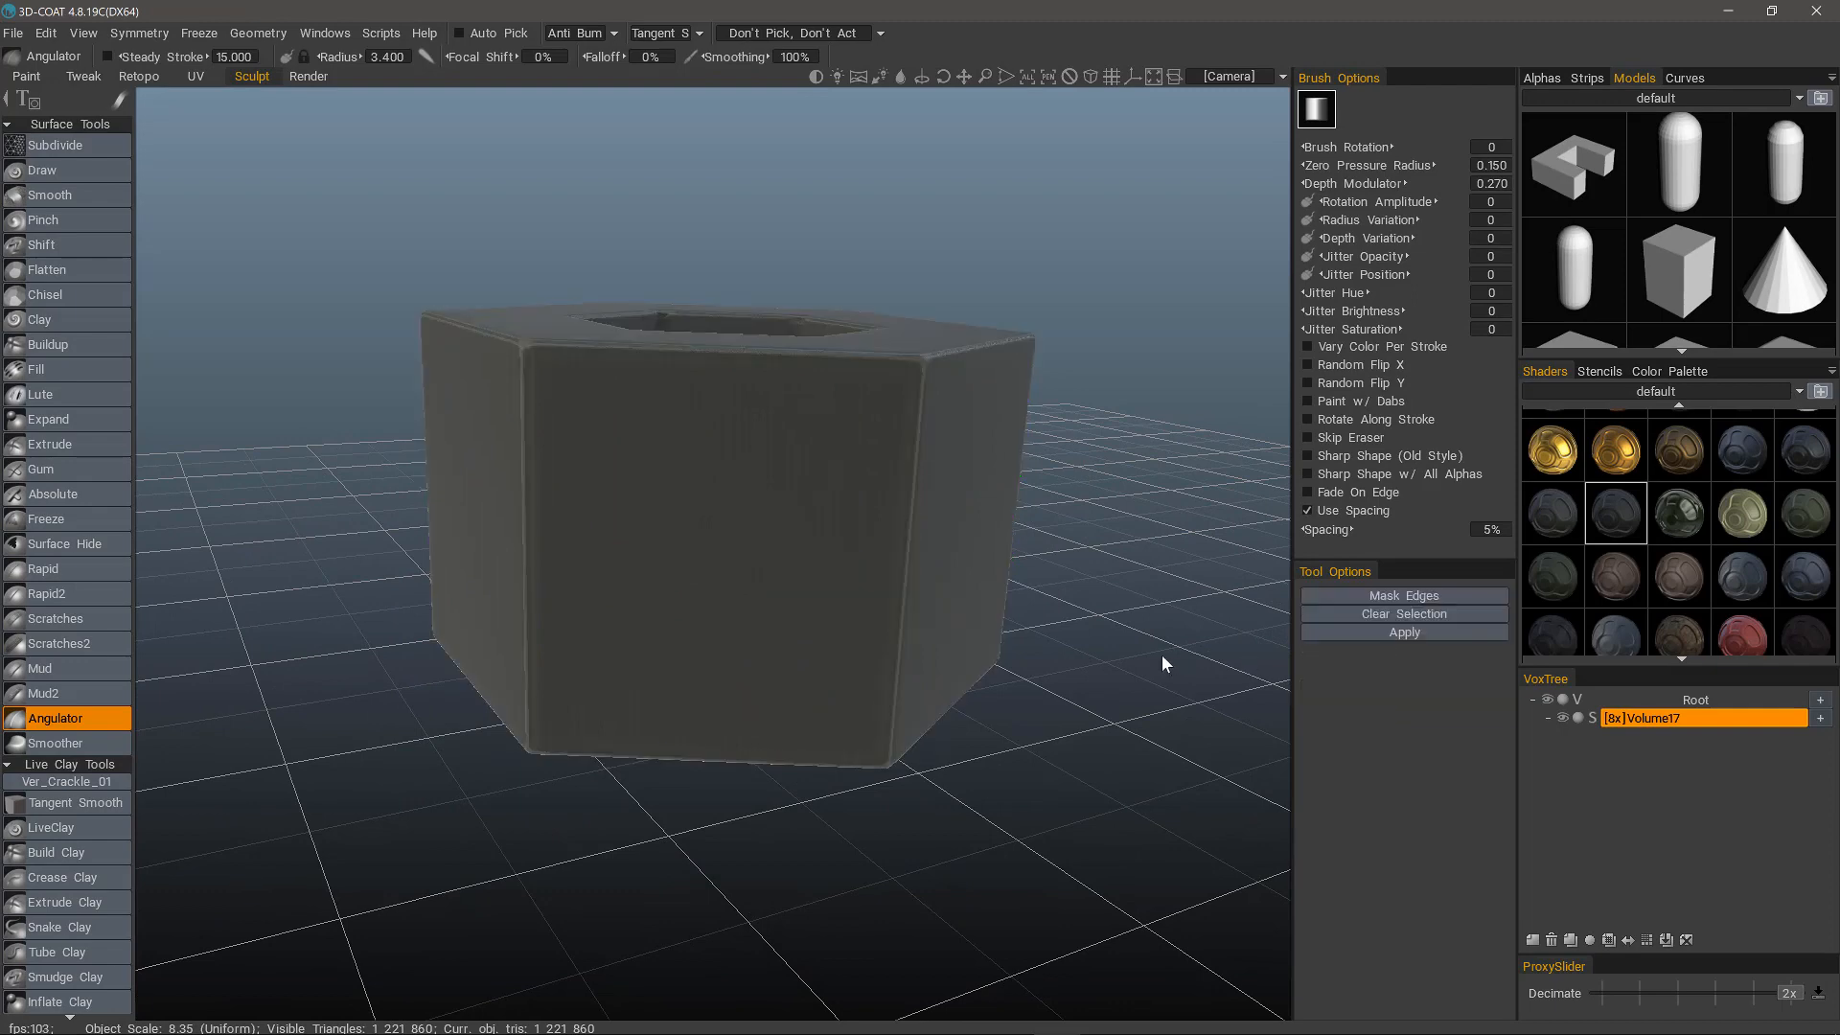
mouse_move(1161, 653)
mouse_down()
mouse_move(370, 424)
mouse_move(393, 433)
mouse_up()
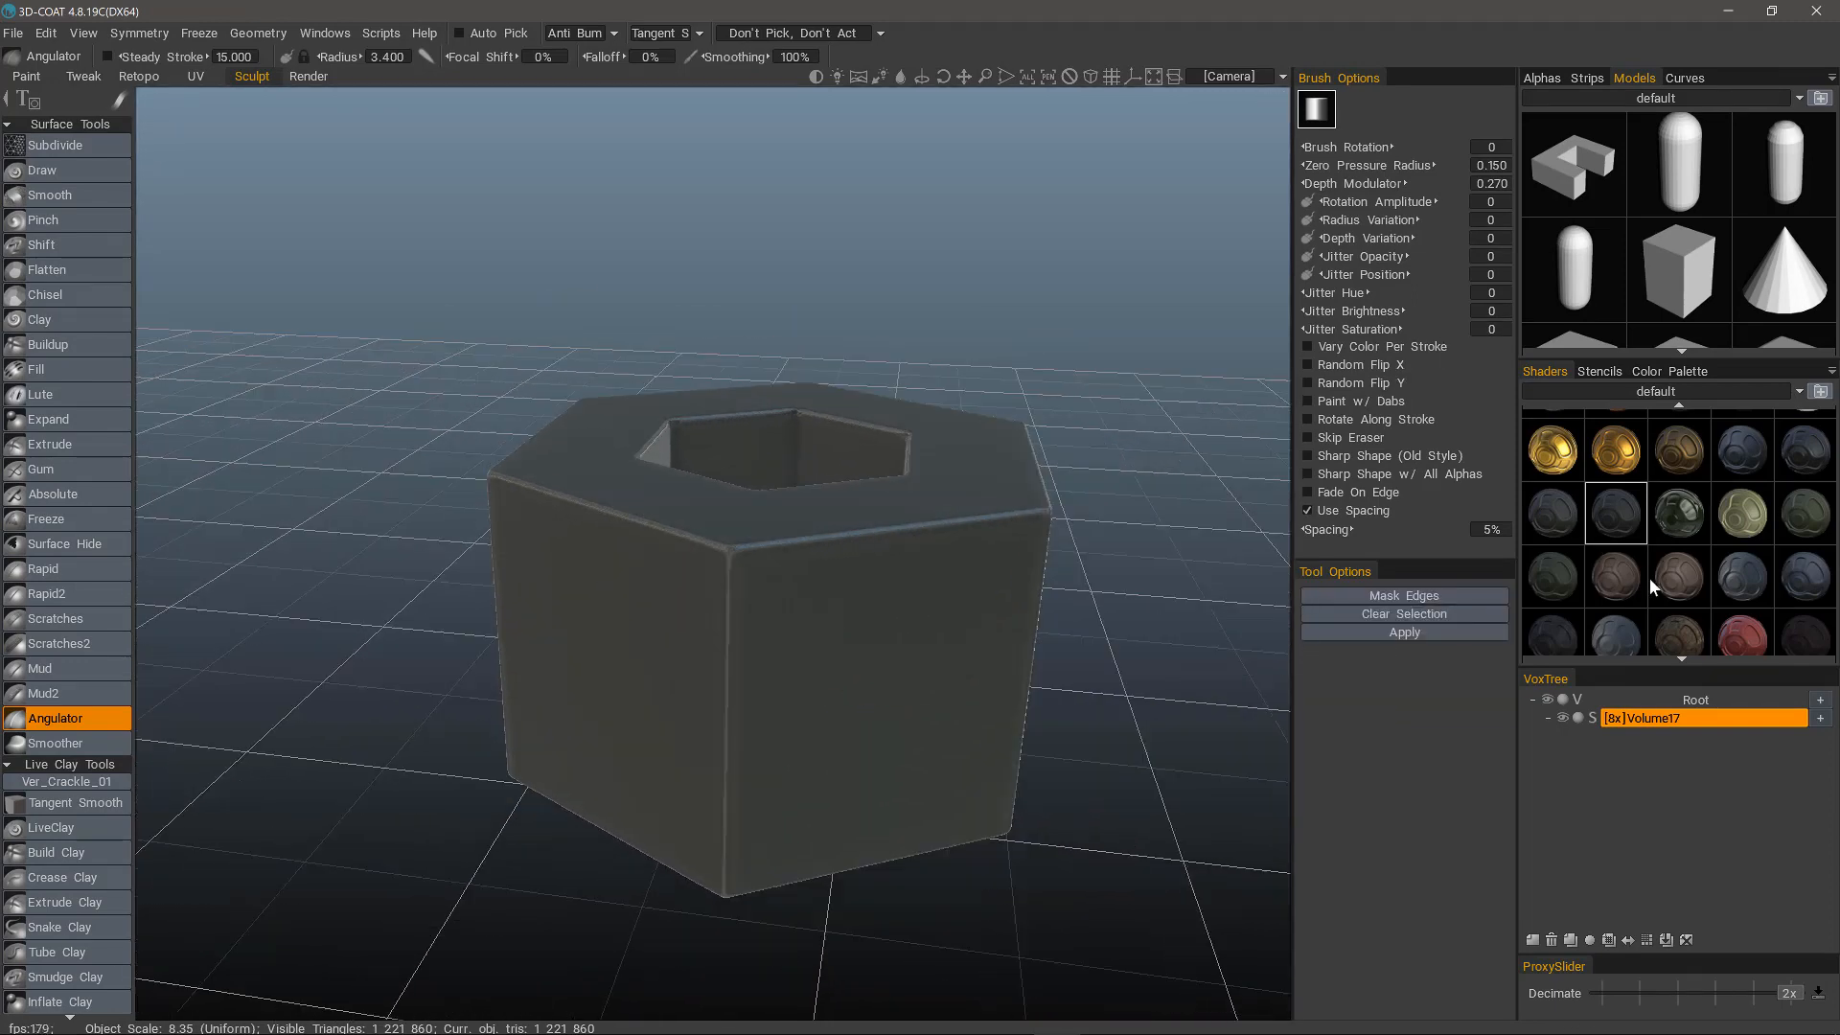
Assign the matte brown shader to the hexagonal tube and inspect its sharpened edges from several sides.
click(1678, 577)
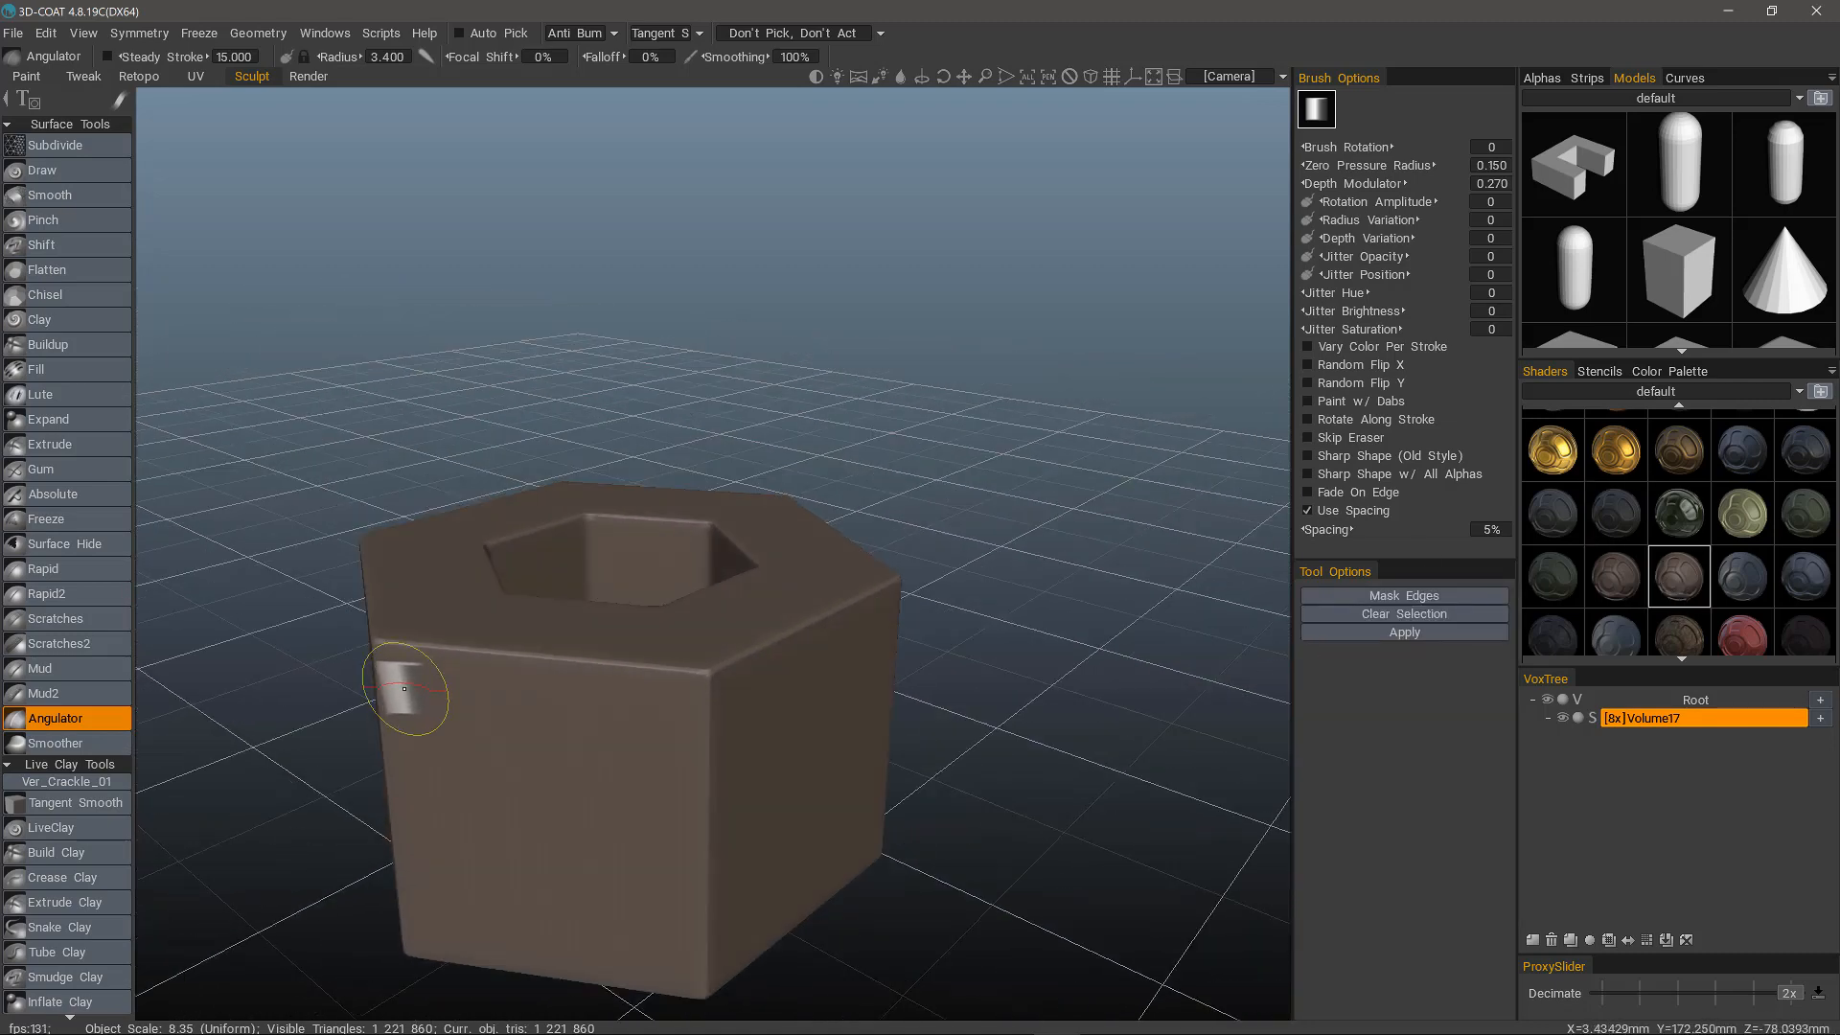
alt+drag(407, 703, 479, 669)
alt+middle_drag(479, 669, 485, 641)
alt+right_drag(485, 641, 464, 690)
alt+middle_drag(464, 690, 653, 600)
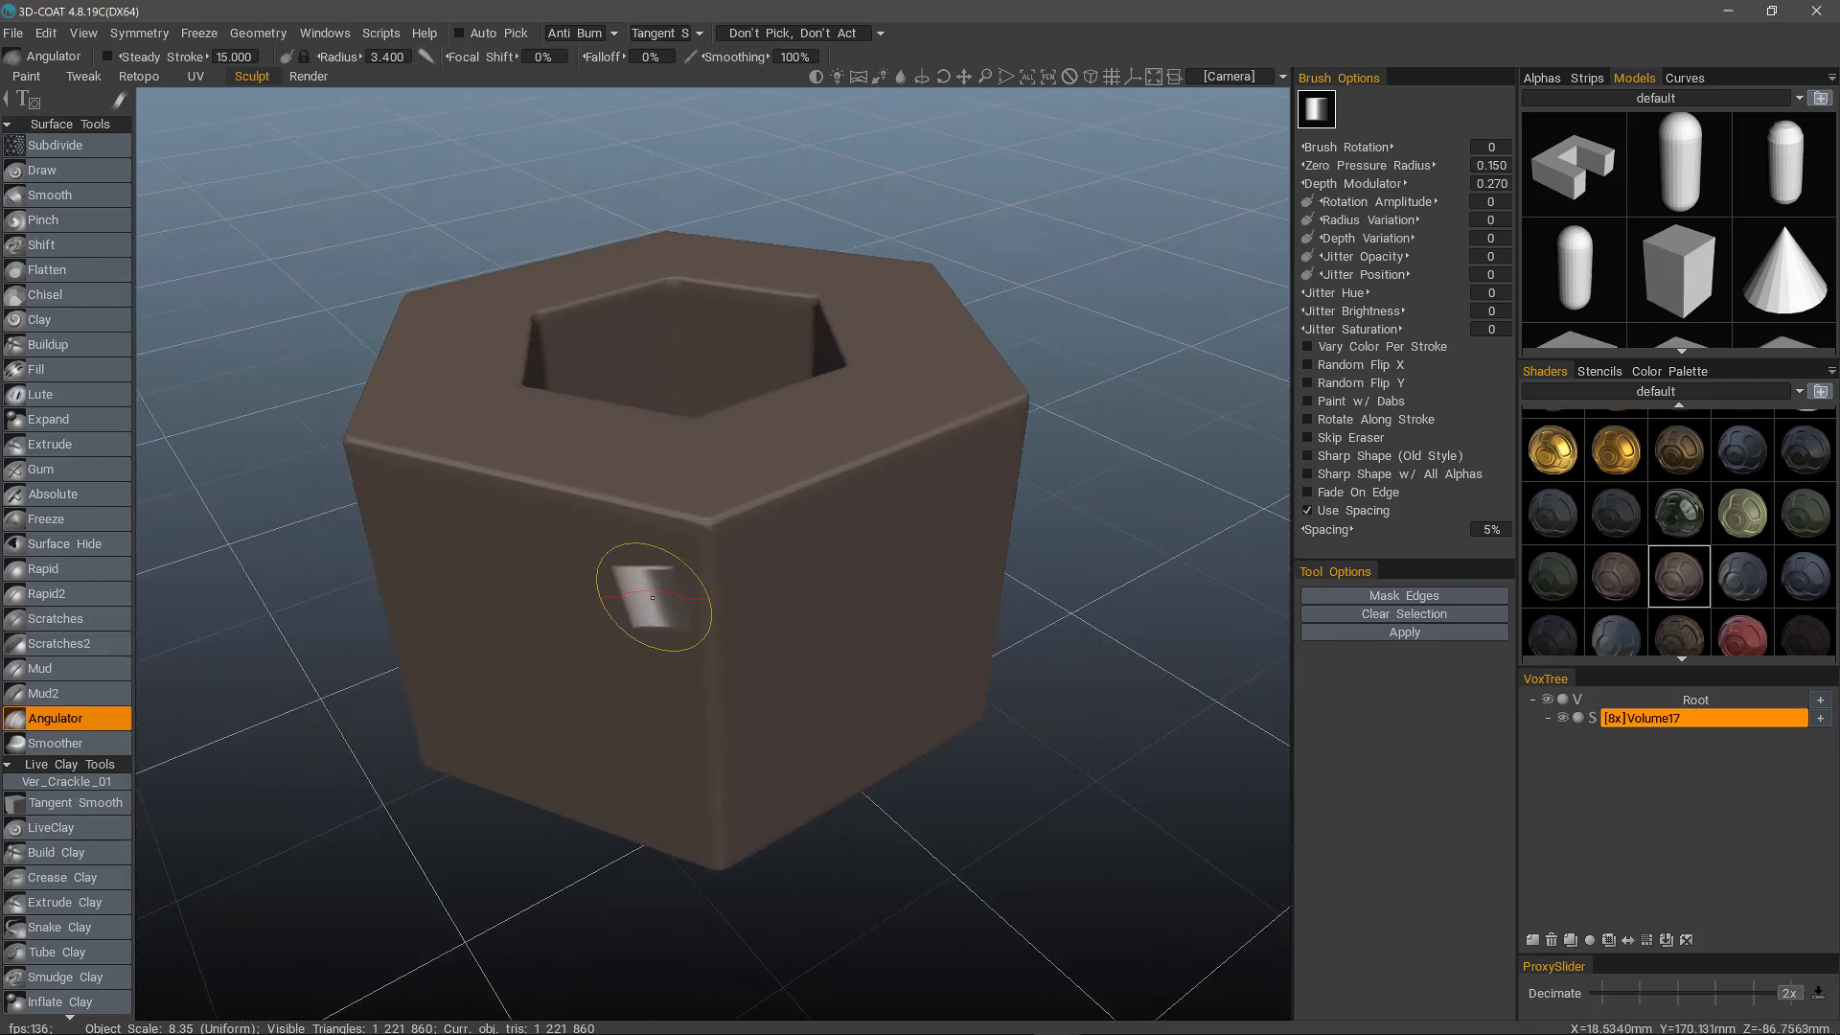
alt+middle_drag(607, 714, 752, 683)
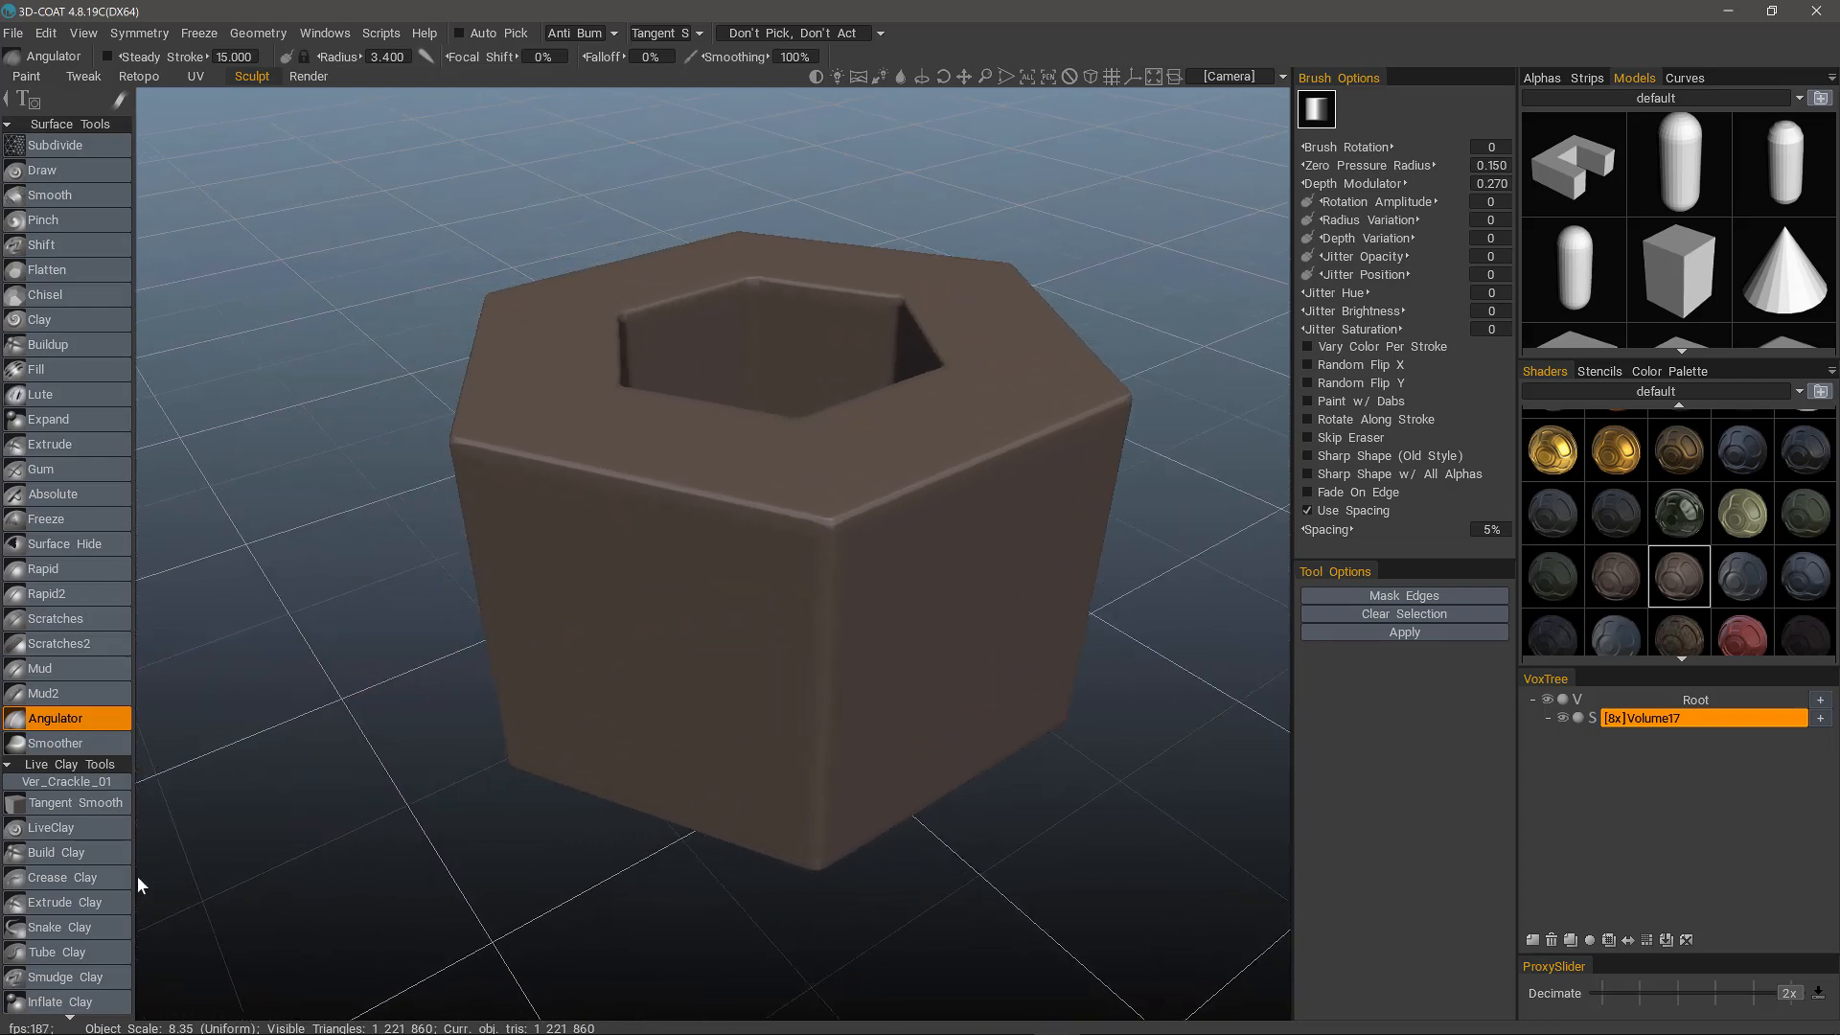
Smooth the entire surface with a smoothing degree of 6.950, using tangent smoothing and preserving the sharp boolean edges.
scroll(90, 930, down, 15)
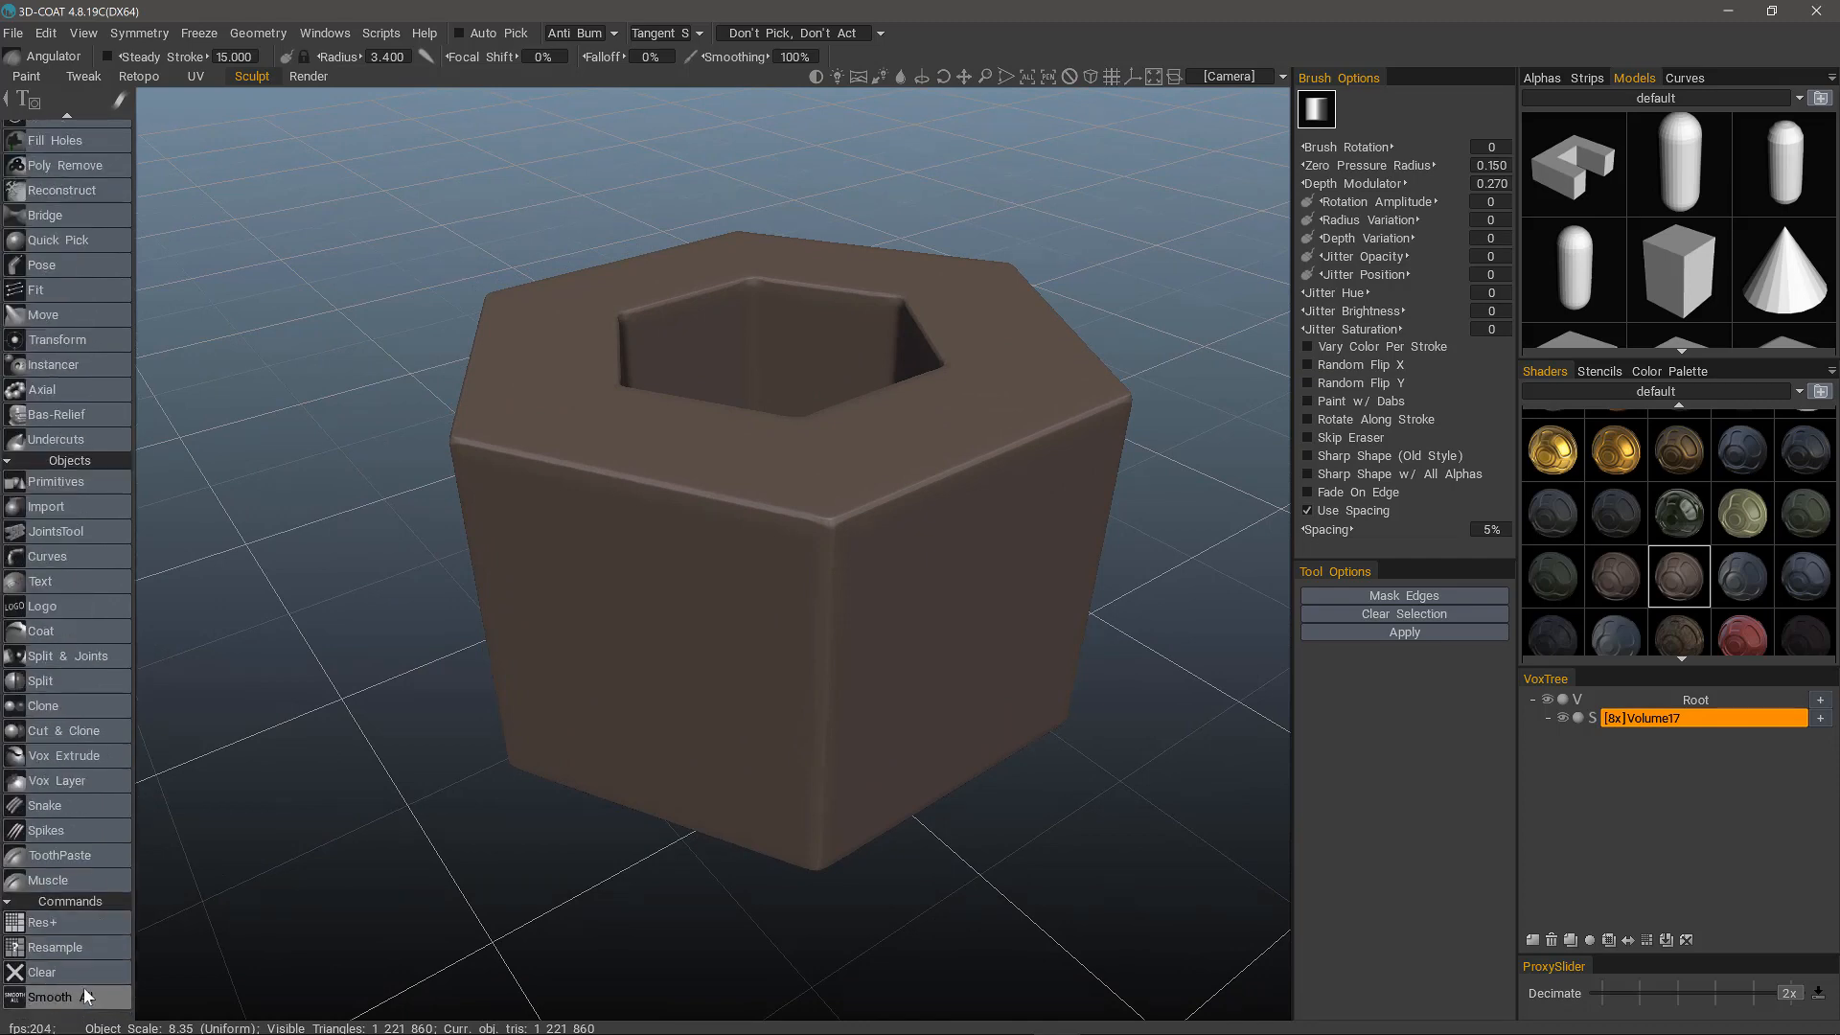
click(83, 992)
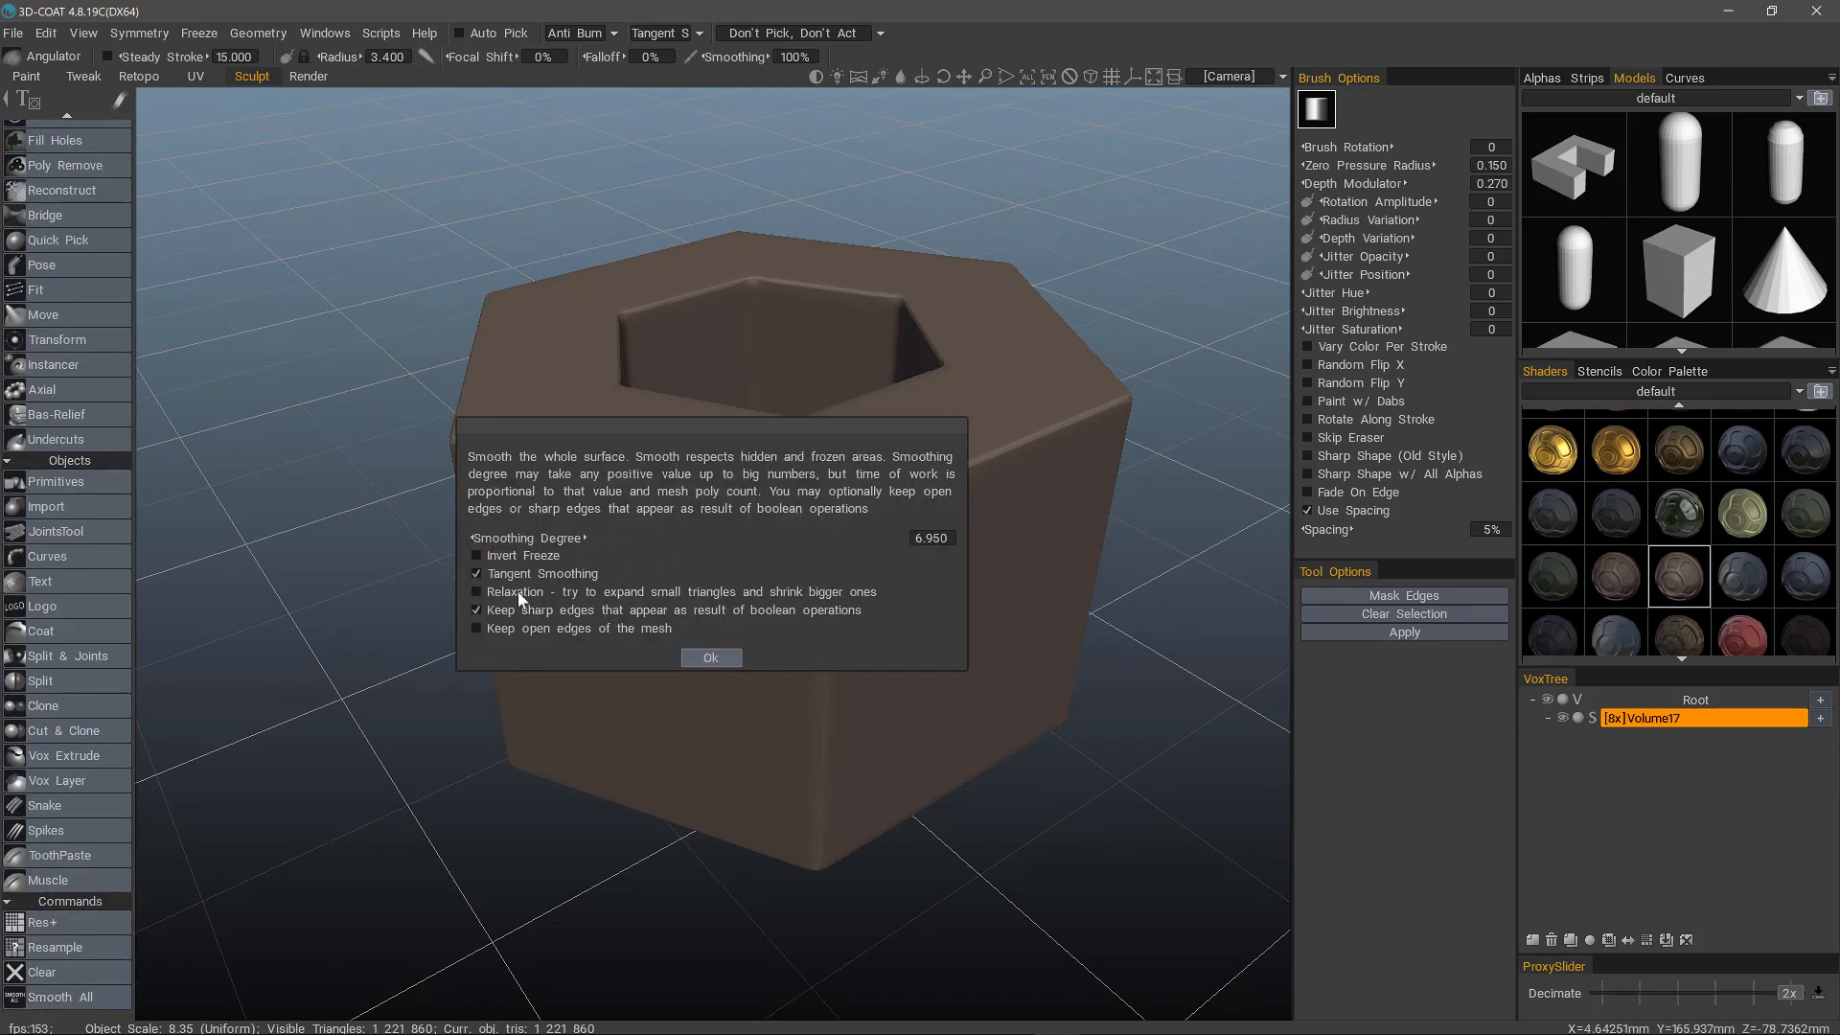
click(696, 657)
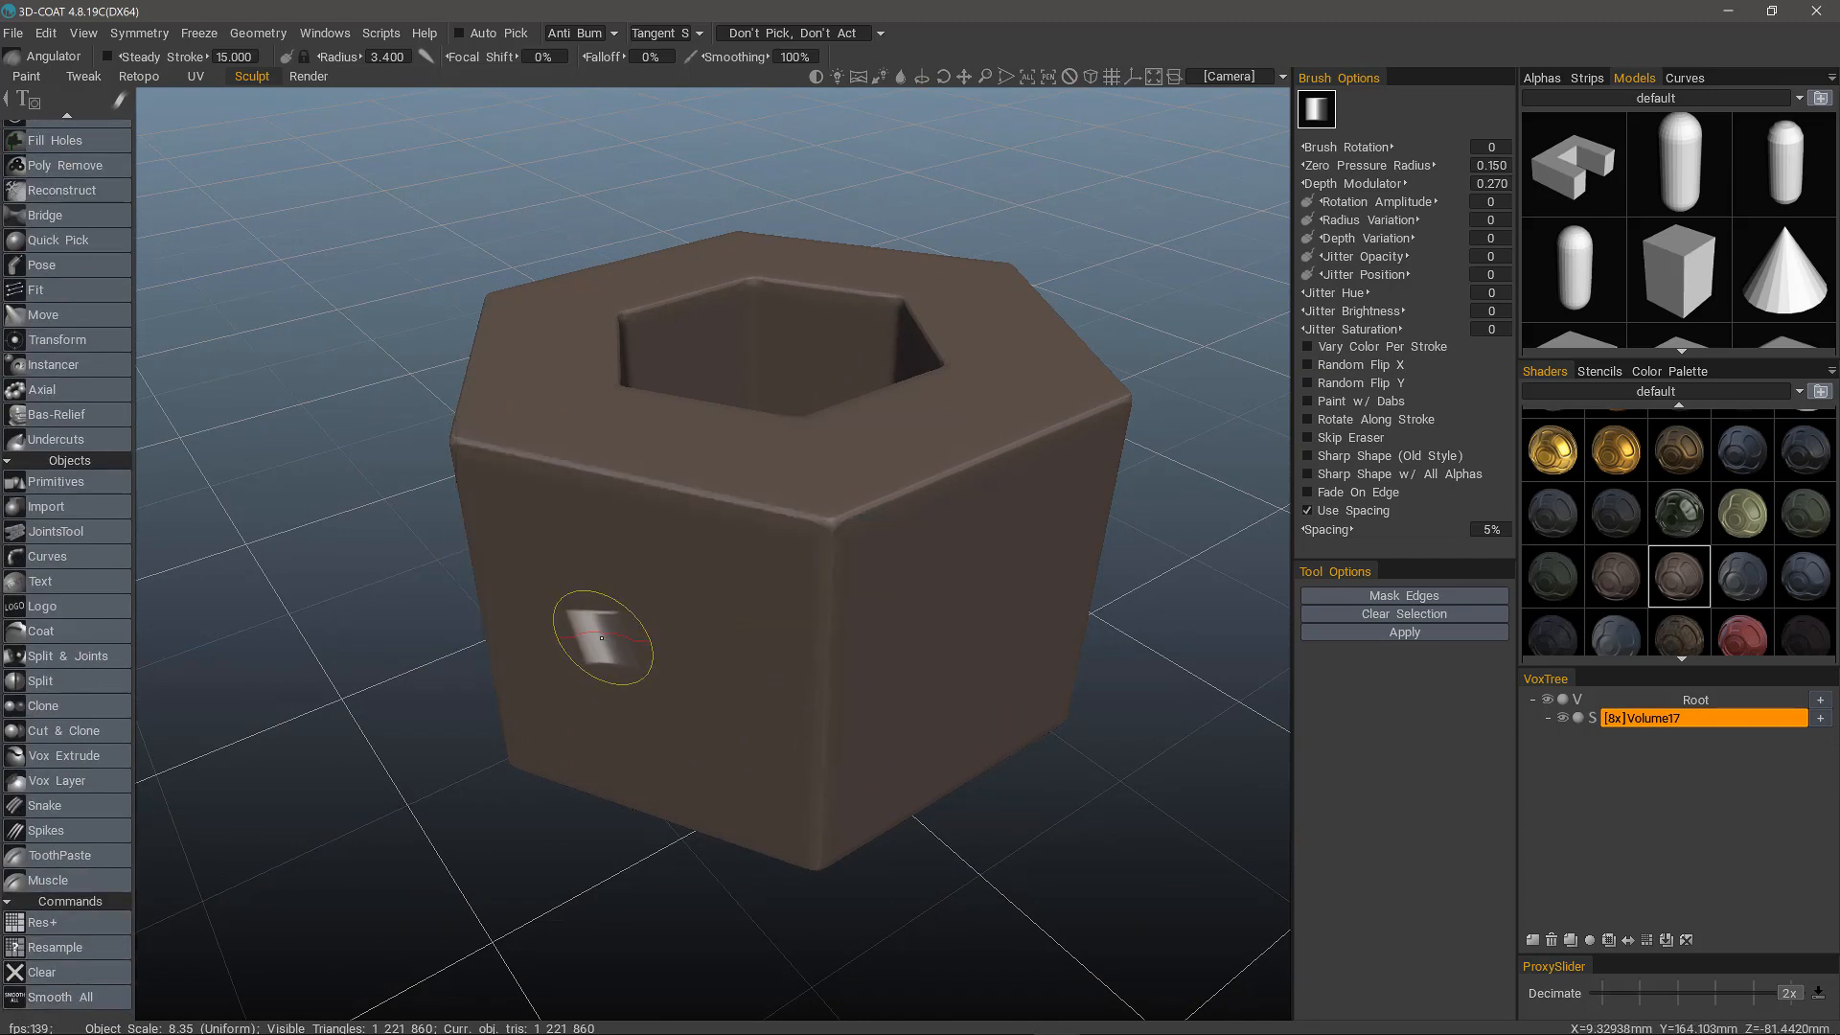